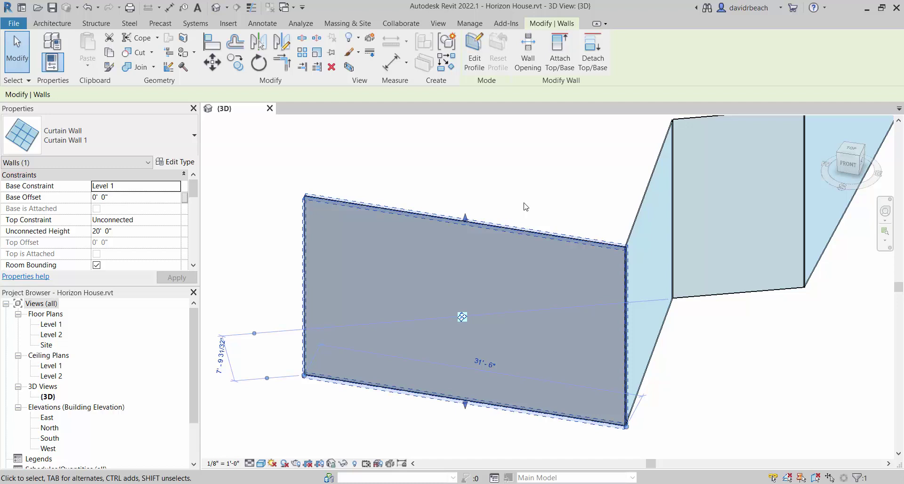
Place a vertical curtain grid line across all segments at the midpoint of the front curtain wall
{"action": "left_click", "coordinate": [304, 125]}
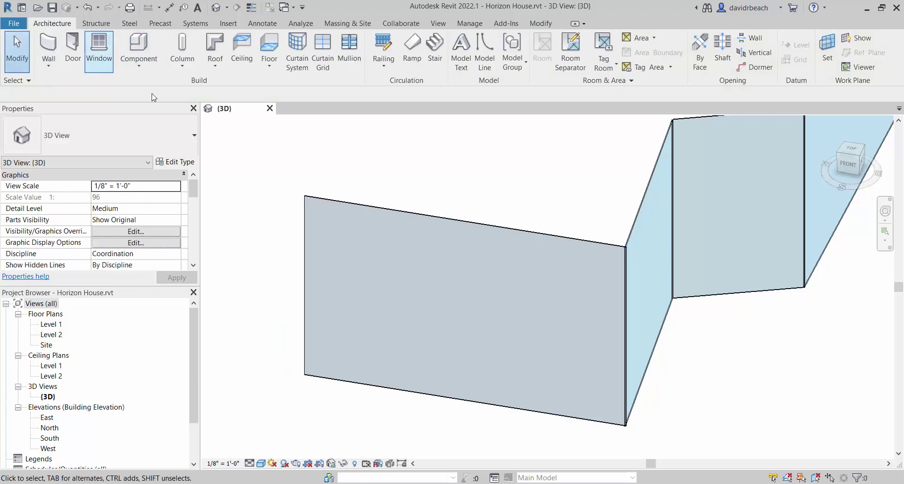
{"action": "left_click", "coordinate": [328, 58]}
{"action": "scroll", "coordinate": [462, 155], "scroll_direction": "down", "scroll_amount": 3}
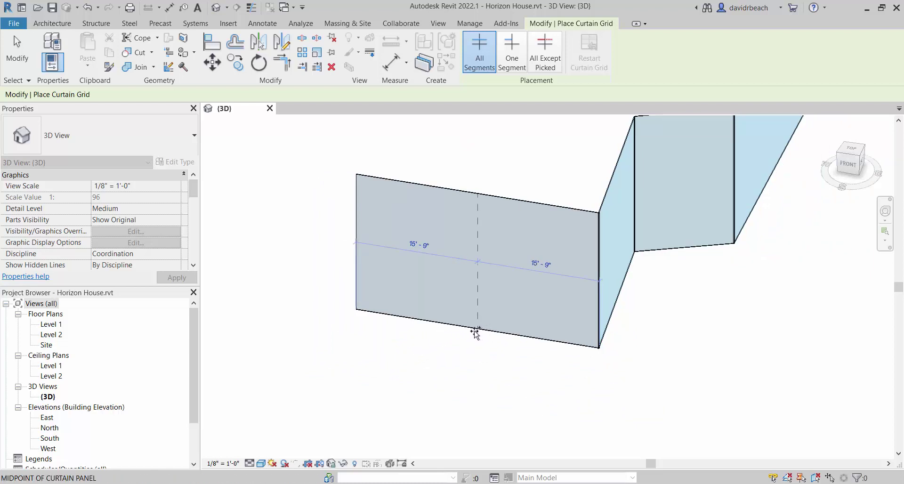
{"action": "left_click", "coordinate": [476, 330]}
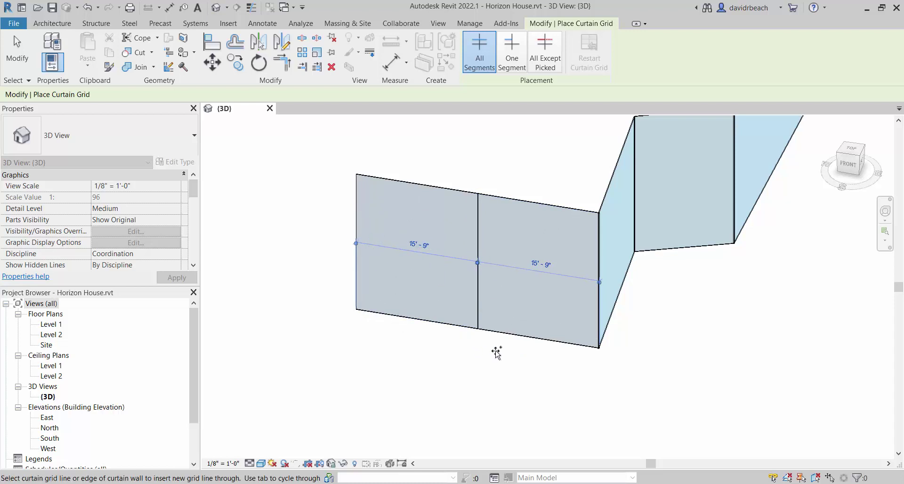
Add two vertical curtain grid lines, one 3' 0" to each side of the wall's central grid line
{"action": "scroll", "coordinate": [492, 348], "scroll_direction": "up", "scroll_amount": 1}
{"action": "middle_click_drag", "start_coordinate": [488, 349], "coordinate": [497, 389]}
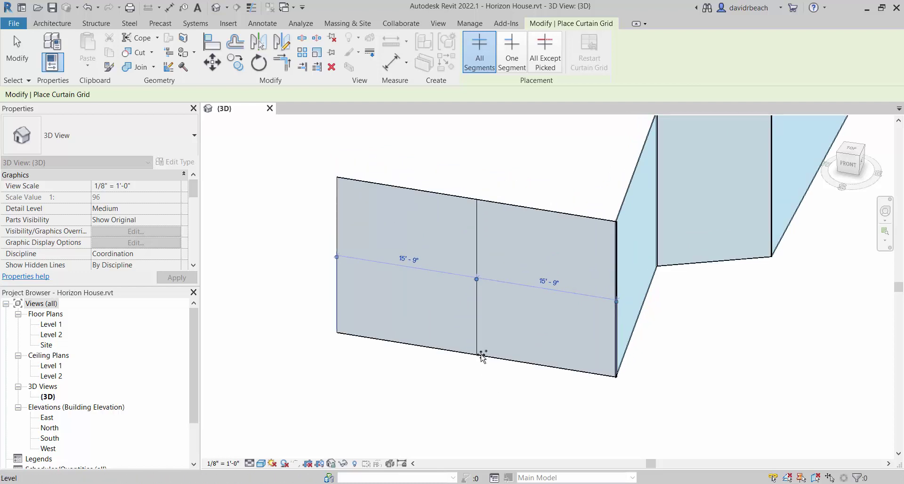
{"action": "left_click", "coordinate": [503, 358]}
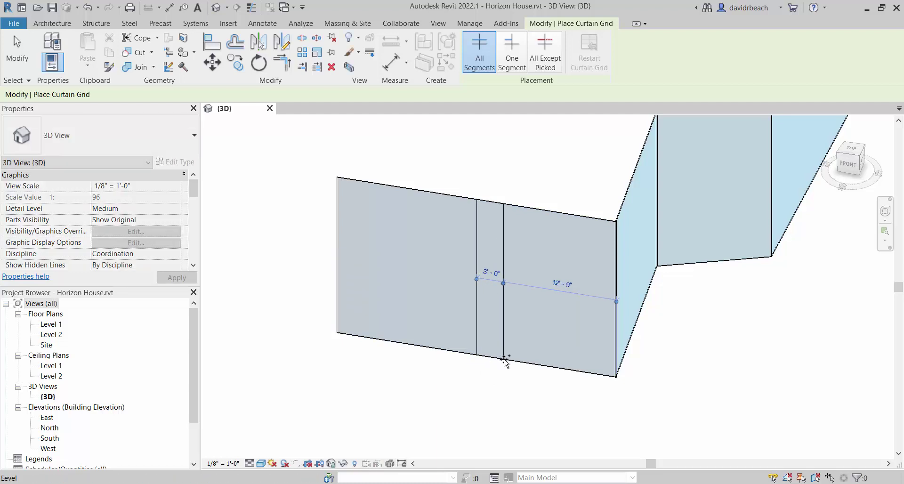
{"action": "left_click", "coordinate": [449, 349]}
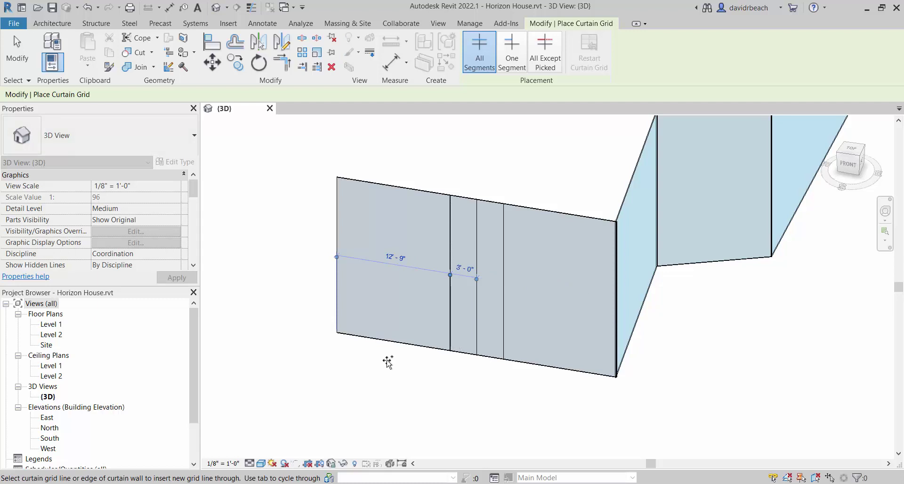
Add two horizontal curtain grid lines, one 2' 0" above the wall base and another 5' 0" above that one
{"action": "left_click", "coordinate": [338, 314]}
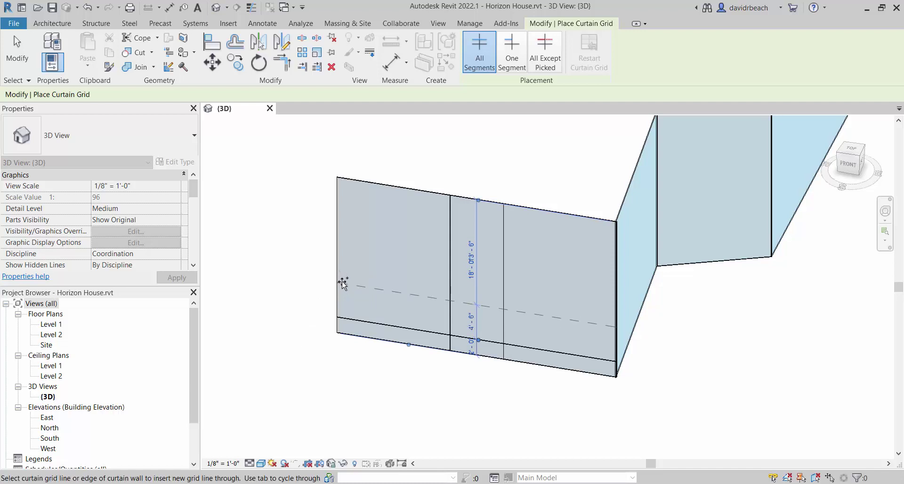
{"action": "scroll", "coordinate": [343, 282], "scroll_direction": "up", "scroll_amount": 2}
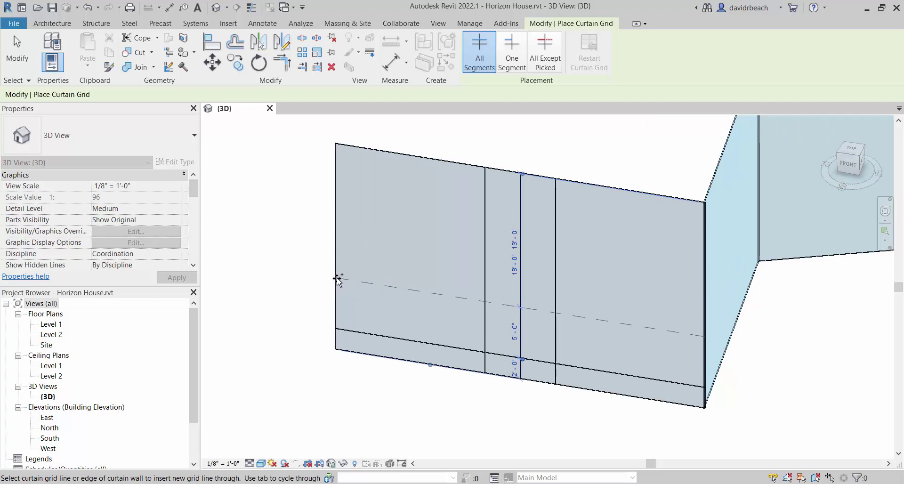
{"action": "left_click", "coordinate": [338, 279]}
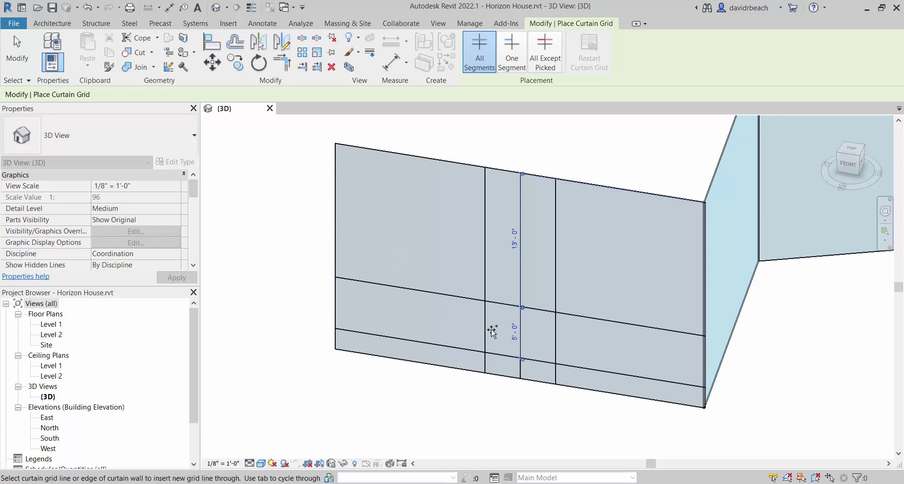
{"action": "left_click", "coordinate": [510, 348]}
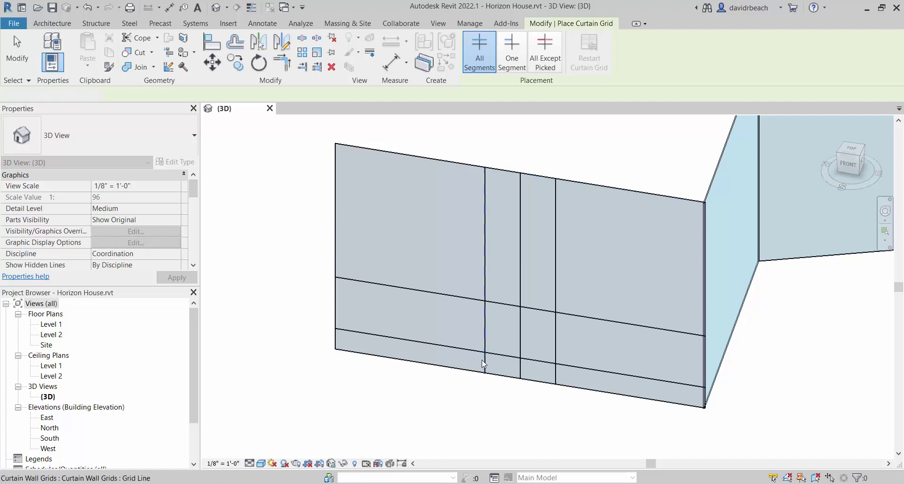
{"action": "key", "text": "Escape"}
{"action": "key", "text": "Escape"}
Set the spacing between the two horizontal curtain grid lines to 4' 8" by moving the upper line
{"action": "left_click", "coordinate": [520, 372]}
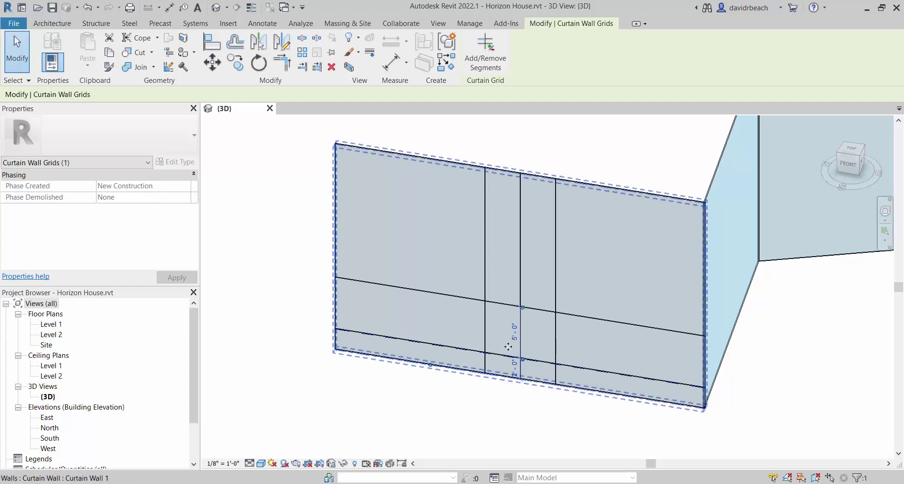
{"action": "left_click", "coordinate": [444, 410]}
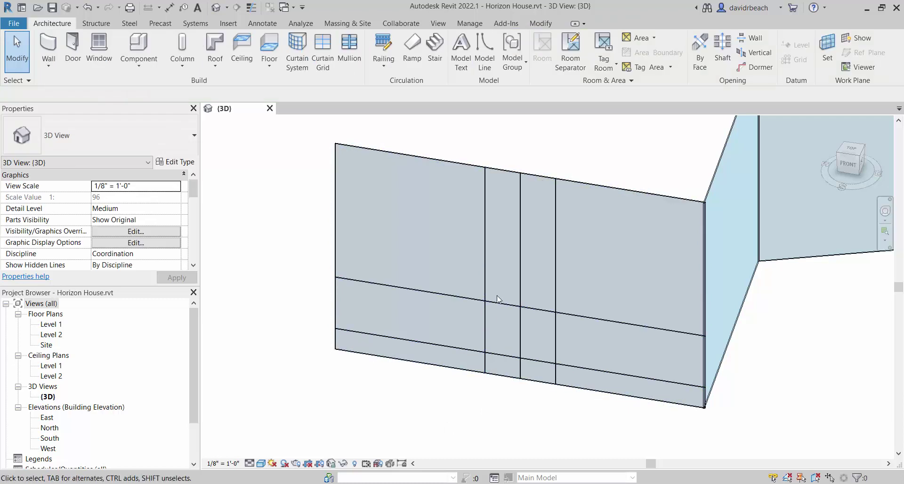
{"action": "left_click", "coordinate": [502, 306]}
{"action": "left_click", "coordinate": [513, 333]}
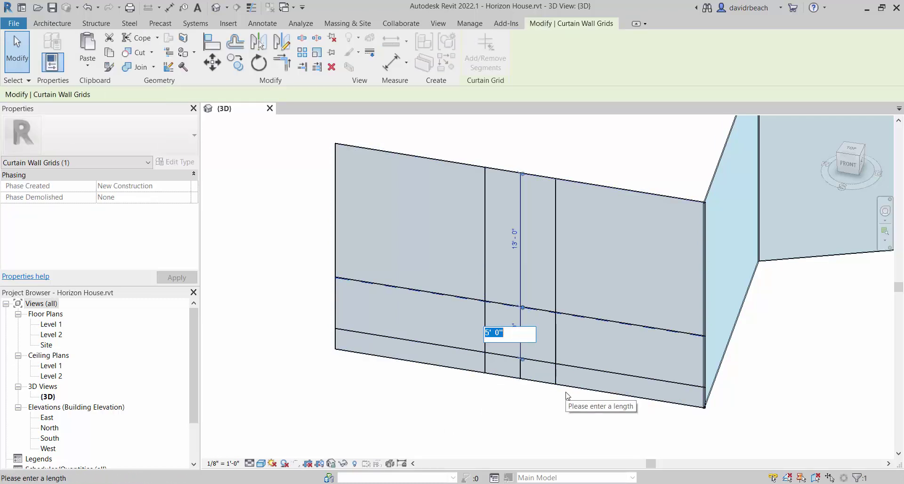
{"action": "key", "text": "BackSpace"}
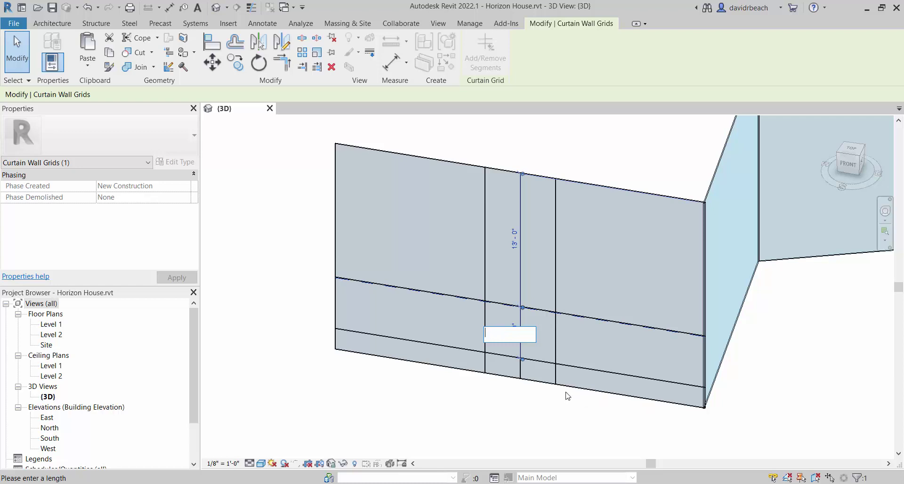
{"action": "type", "text": "4 8"}
{"action": "key", "text": "Return"}
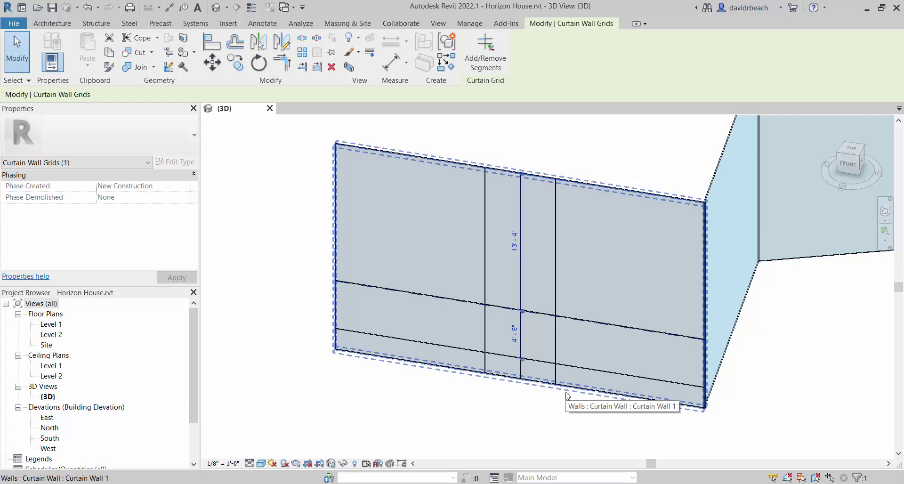
Return the spacing between the two horizontal curtain grid lines to 5' 0"
{"action": "left_click", "coordinate": [513, 334]}
{"action": "type", "text": "5"}
{"action": "key", "text": "Return"}
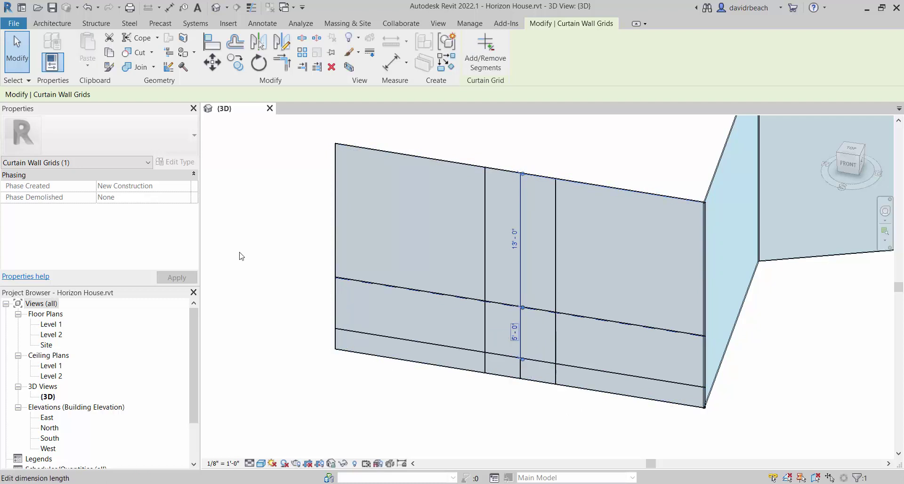
{"action": "left_click", "coordinate": [242, 335]}
Add a horizontal curtain grid line 2' 0" above the wall's uppermost horizontal grid line
{"action": "middle_click_drag", "start_coordinate": [337, 367], "coordinate": [292, 126]}
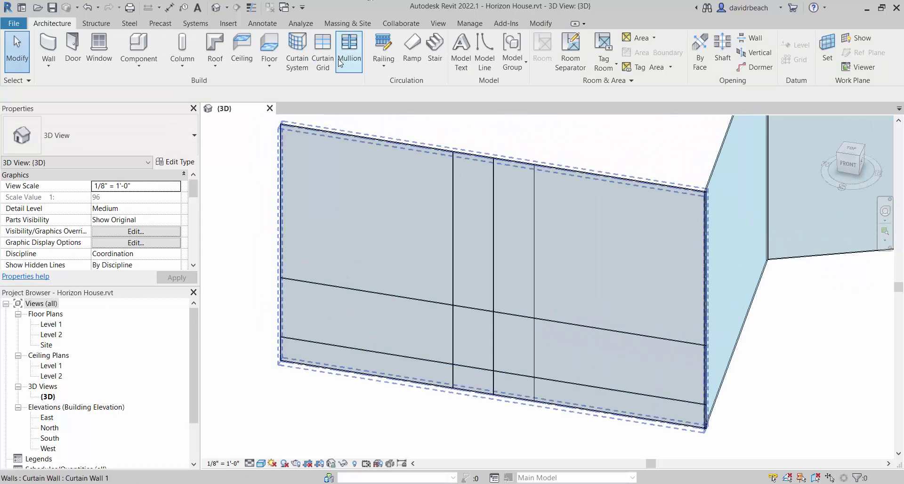
{"action": "left_click", "coordinate": [323, 49]}
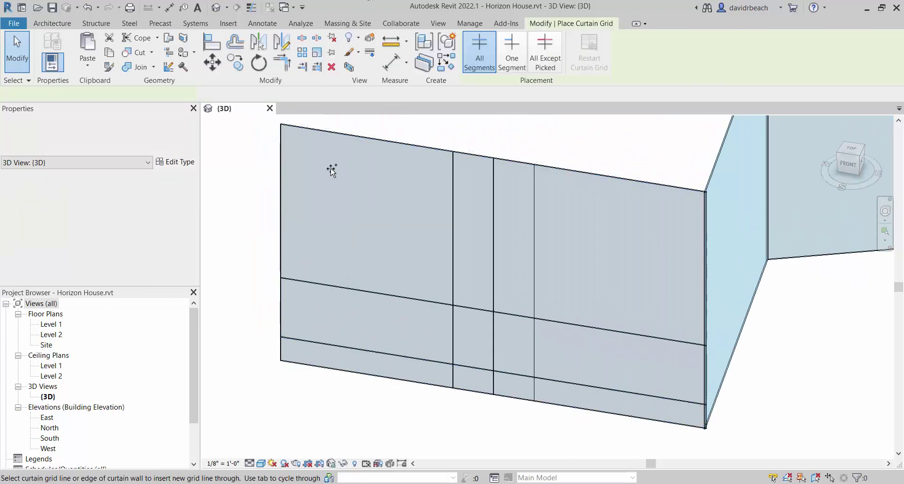
{"action": "left_click", "coordinate": [281, 258]}
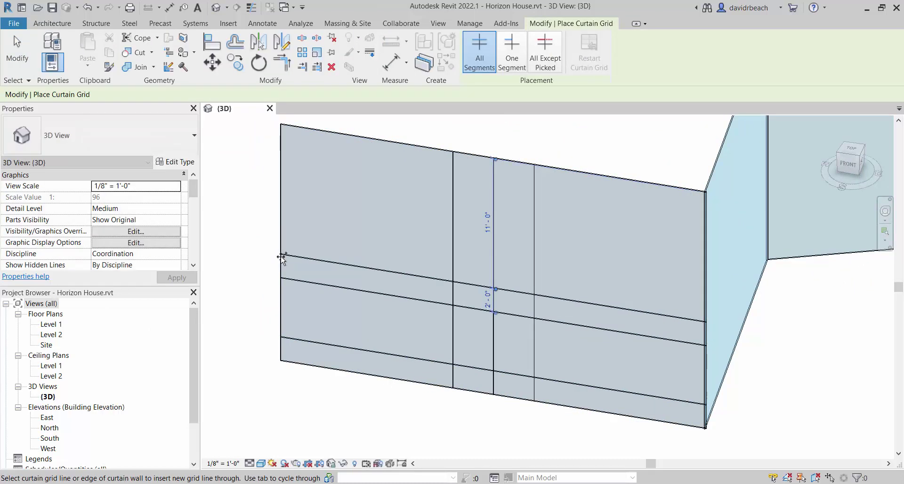
Add vertical curtain grid lines at the middle of both wide outer bays and a horizontal one halfway up the top row
{"action": "left_click", "coordinate": [370, 142]}
{"action": "left_click", "coordinate": [619, 179]}
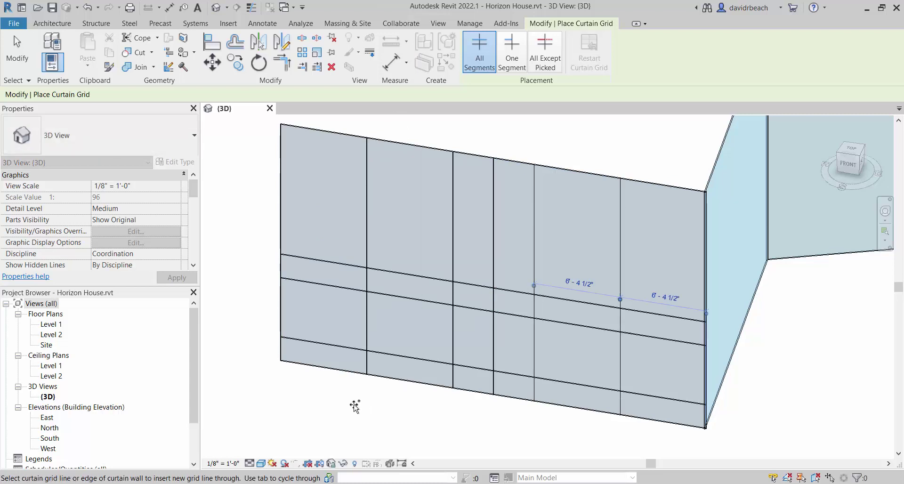
{"action": "left_click", "coordinate": [282, 193]}
{"action": "key", "text": "Escape"}
{"action": "key", "text": "Escape"}
{"action": "scroll", "coordinate": [451, 240], "scroll_direction": "down", "scroll_amount": 1}
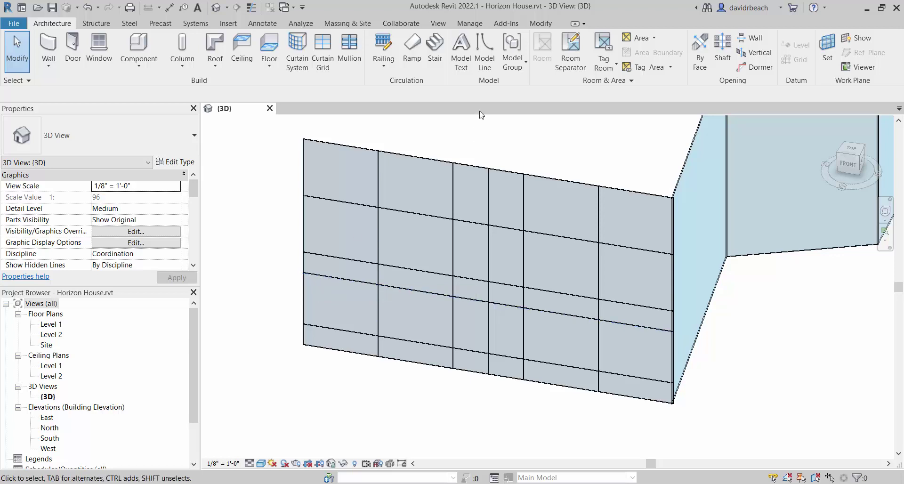
Place 2.5" x 5" rectangular mullions on all grid lines of the front curtain wall
{"action": "left_click", "coordinate": [348, 44]}
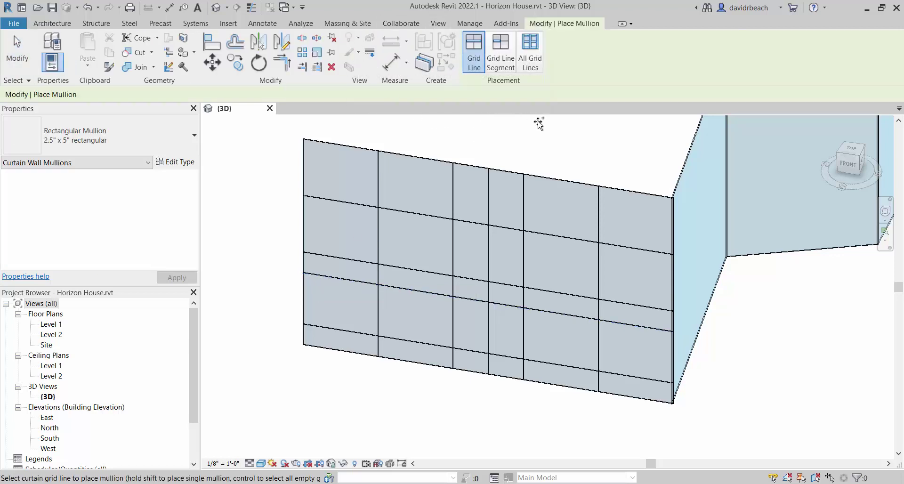
{"action": "middle_click_drag", "start_coordinate": [570, 158], "coordinate": [601, 158]}
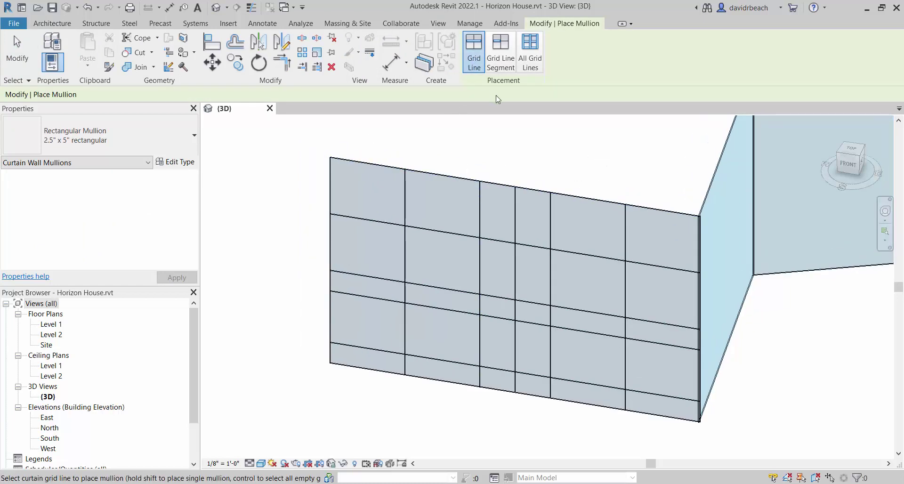
{"action": "left_click", "coordinate": [530, 52]}
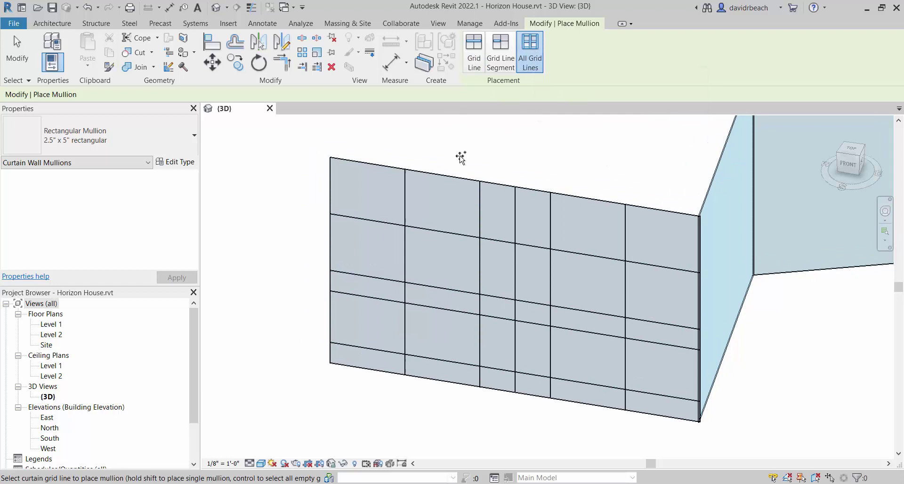
{"action": "left_click", "coordinate": [419, 203]}
{"action": "key", "text": "Escape"}
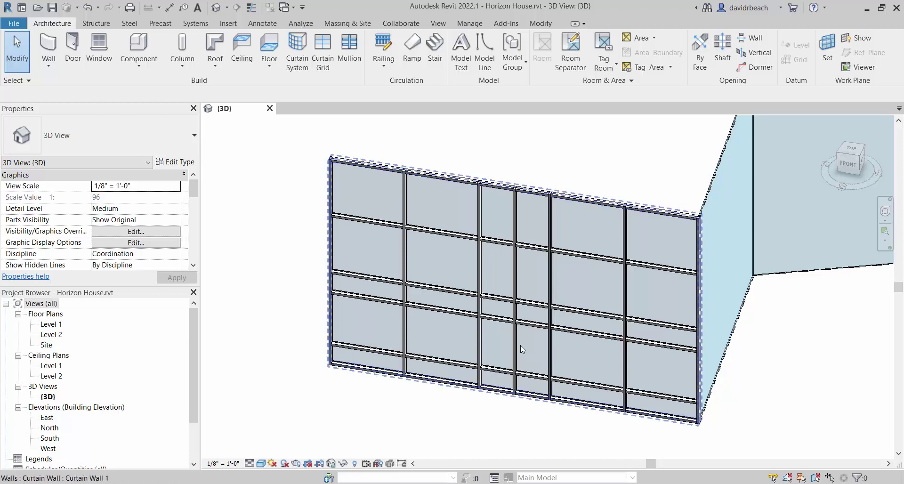
Undo the mullion placement on the front curtain wall
{"action": "scroll", "coordinate": [513, 386], "scroll_direction": "up", "scroll_amount": 5}
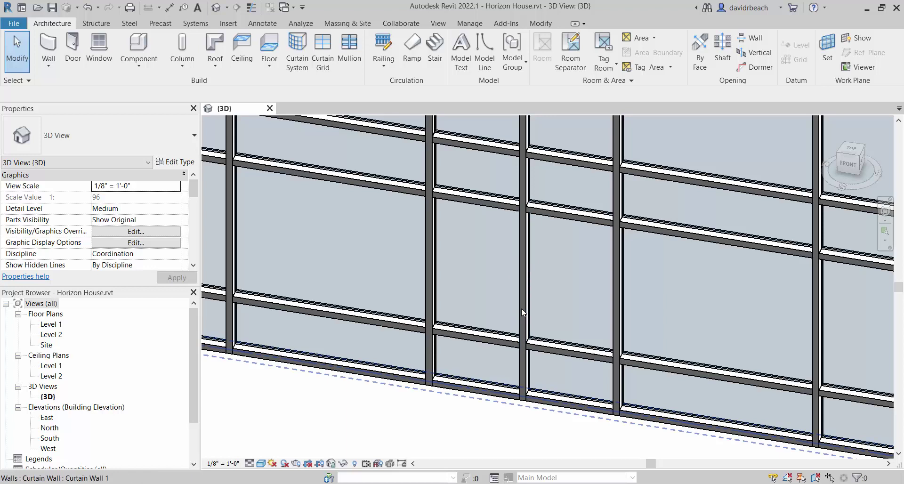
{"action": "key", "text": "ctrl+z"}
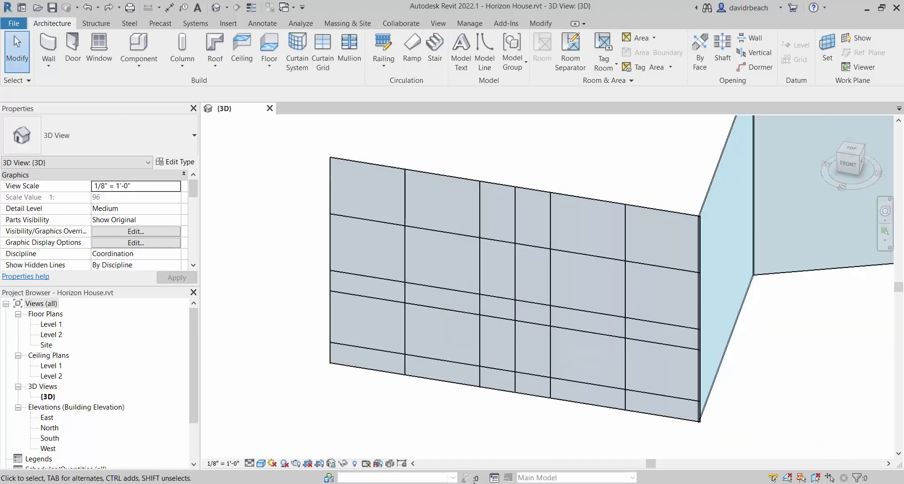
Remove the segments of the lowest horizontal curtain grid line within the two central 3' wide bays
{"action": "scroll", "coordinate": [522, 375], "scroll_direction": "up", "scroll_amount": 2}
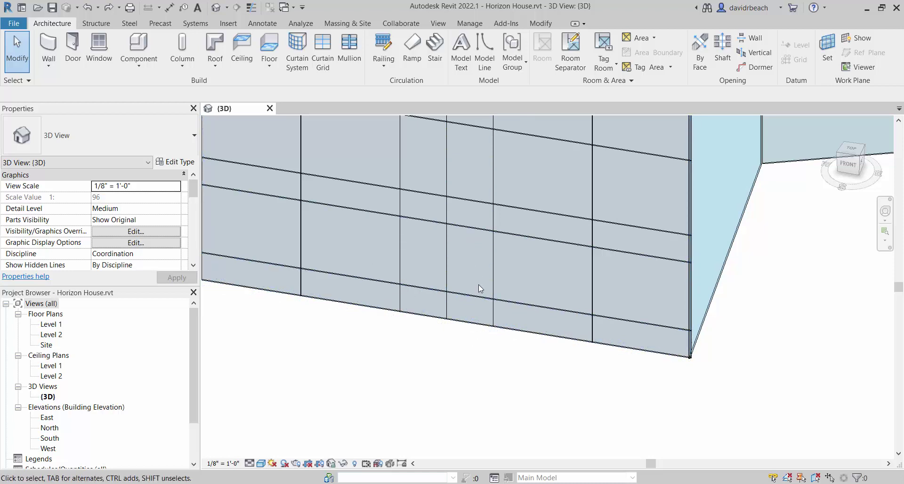
{"action": "scroll", "coordinate": [467, 317], "scroll_direction": "up", "scroll_amount": 3}
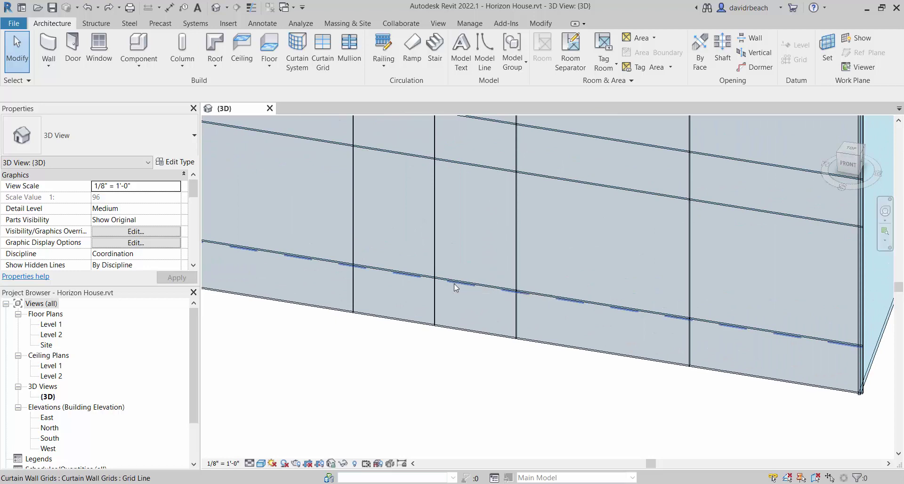
{"action": "left_click", "coordinate": [456, 283]}
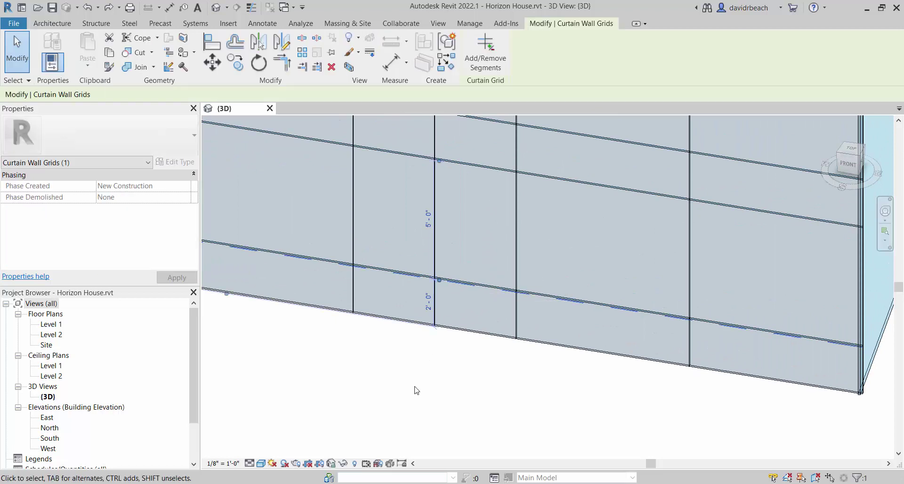
{"action": "left_click", "coordinate": [486, 54]}
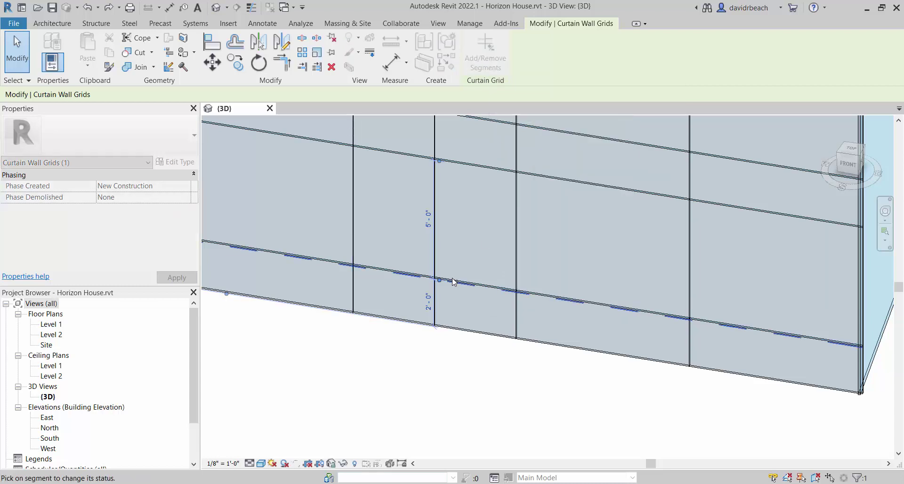
{"action": "left_click", "coordinate": [395, 272]}
{"action": "left_click", "coordinate": [474, 288]}
{"action": "key", "text": "Escape"}
{"action": "key", "text": "Escape"}
Remove the ground-level segment of the central vertical curtain grid line between the two 3' bays
{"action": "middle_click_drag", "start_coordinate": [409, 386], "coordinate": [451, 365], "text": "shift"}
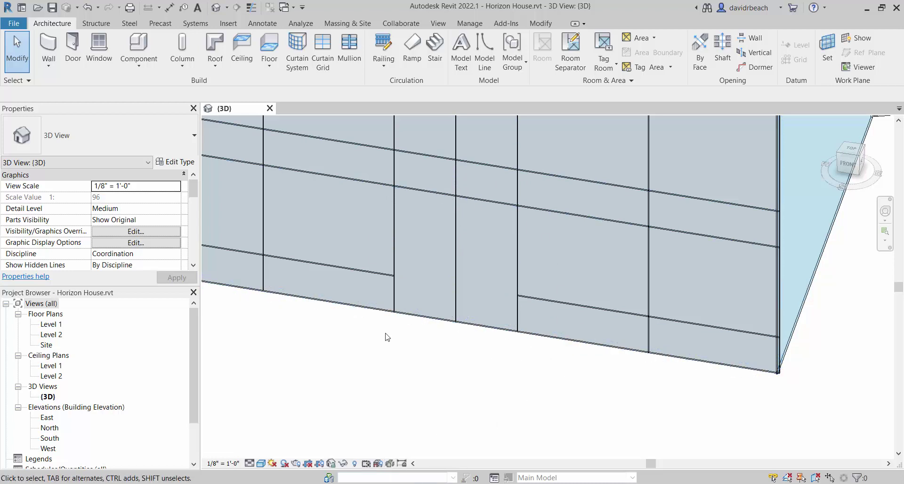
{"action": "left_click", "coordinate": [455, 234]}
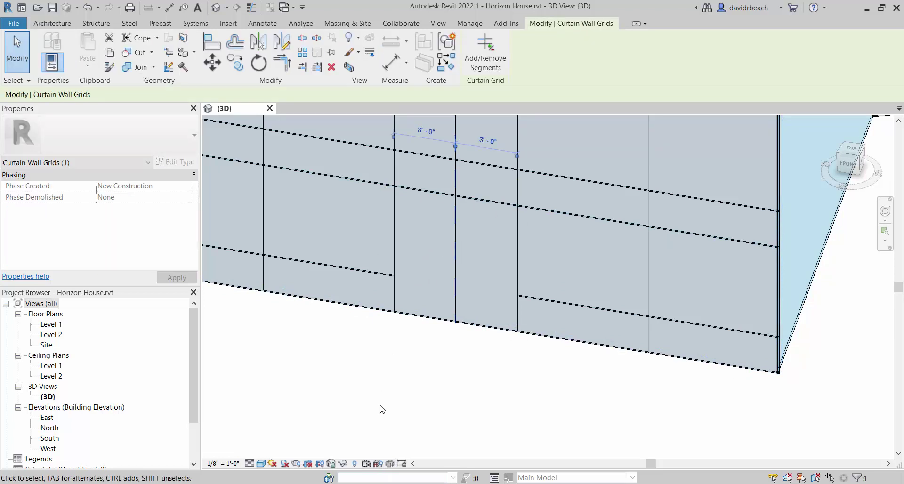
{"action": "left_click", "coordinate": [470, 45]}
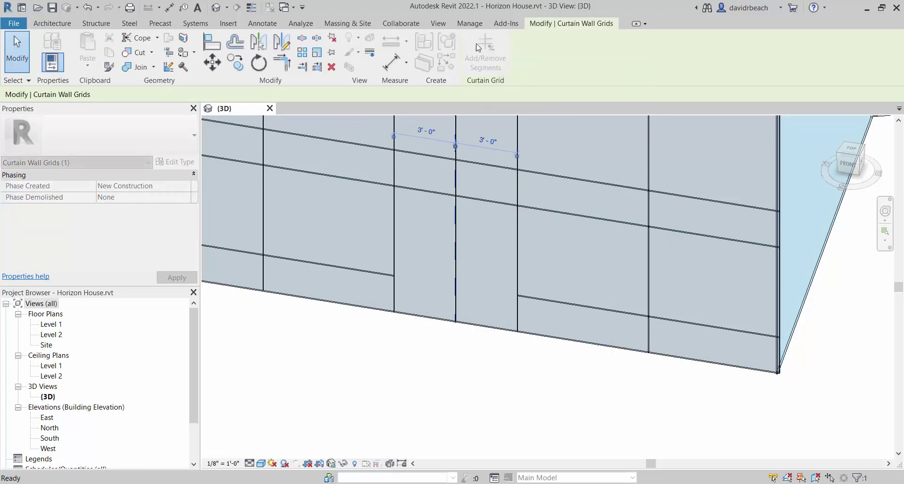
{"action": "left_click", "coordinate": [456, 242]}
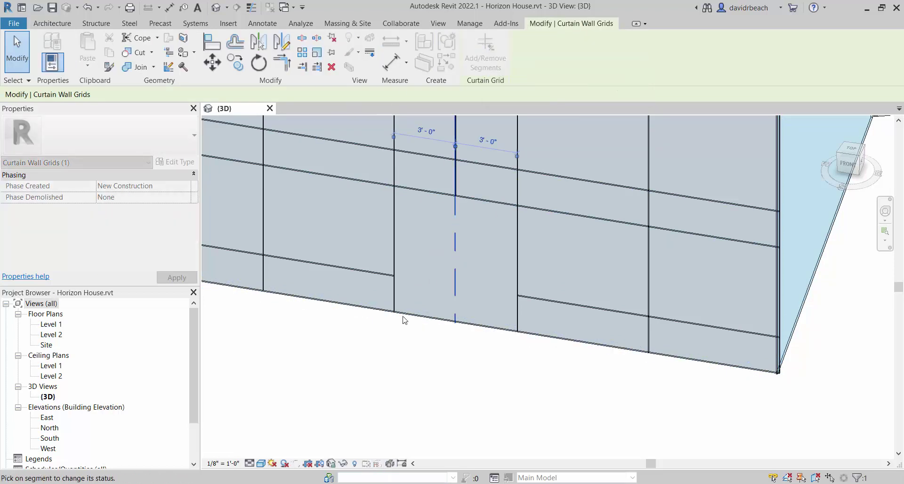
{"action": "key", "text": "Escape"}
{"action": "key", "text": "Escape"}
Remove the remaining segments of the central vertical grid line and delete the line itself
{"action": "scroll", "coordinate": [375, 366], "scroll_direction": "down", "scroll_amount": 3}
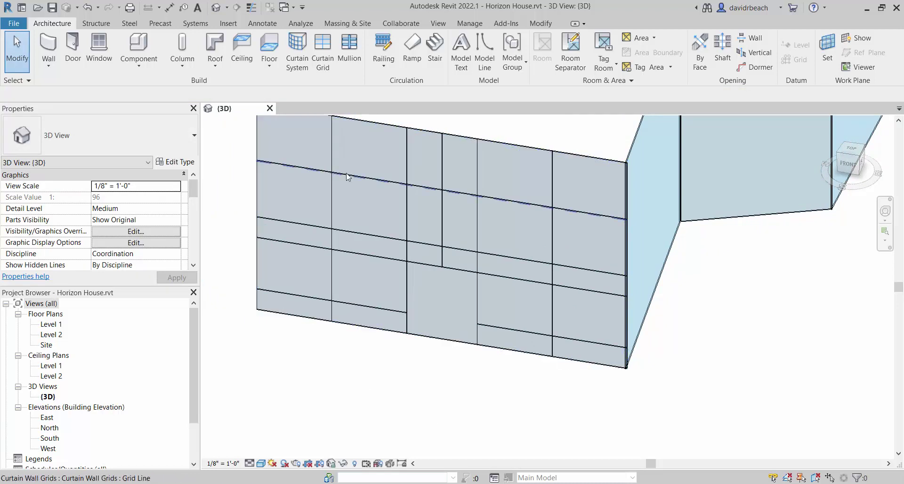
{"action": "middle_click_drag", "start_coordinate": [386, 217], "coordinate": [403, 227]}
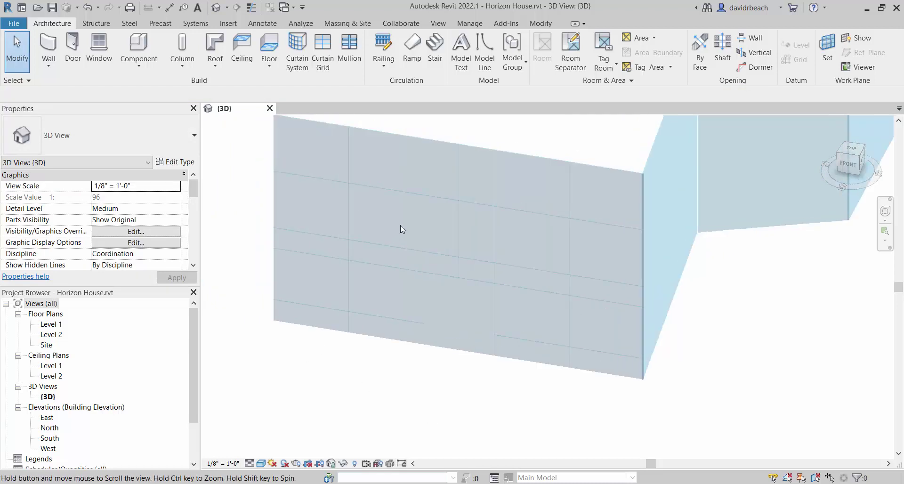
{"action": "left_click", "coordinate": [459, 223]}
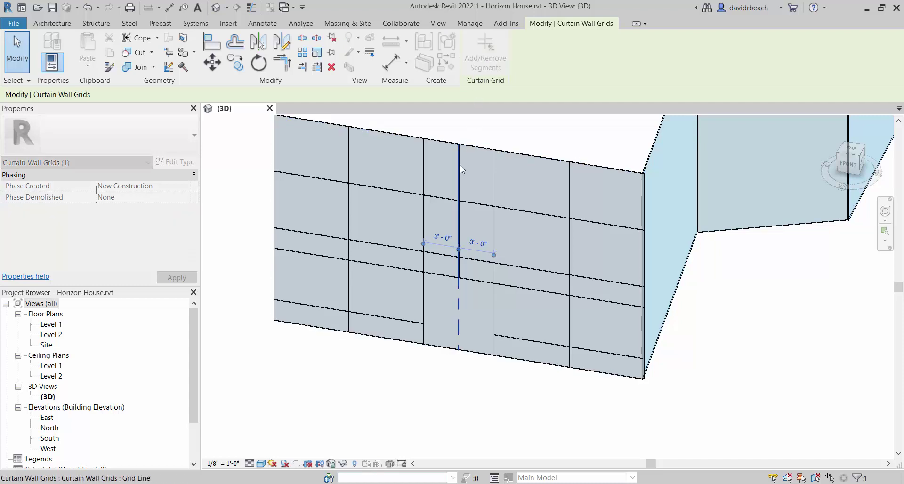
{"action": "left_click", "coordinate": [454, 277]}
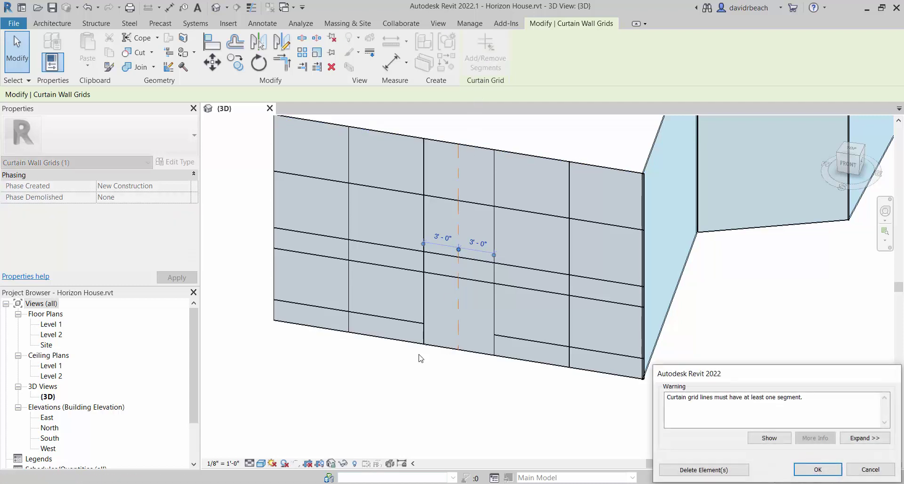
{"action": "left_click", "coordinate": [691, 469]}
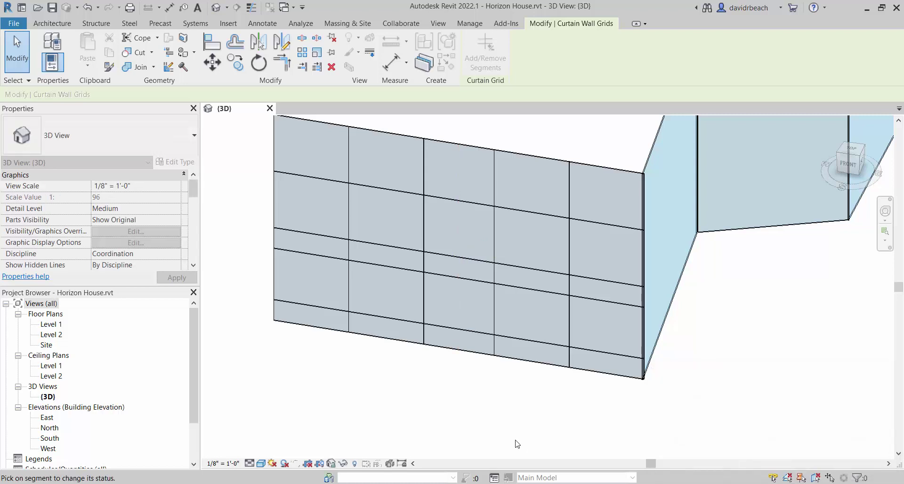
Remove the lowest horizontal curtain grid line's segment within the merged central bay
{"action": "left_click", "coordinate": [452, 330]}
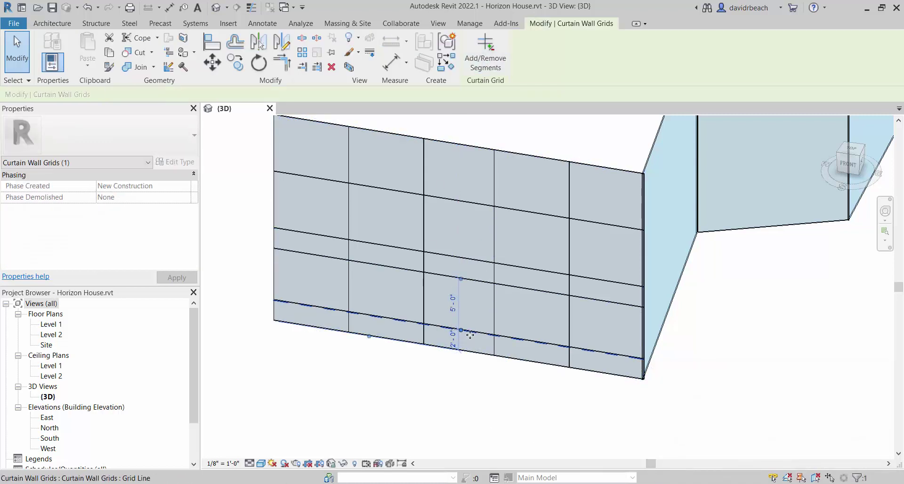
{"action": "left_click", "coordinate": [452, 376]}
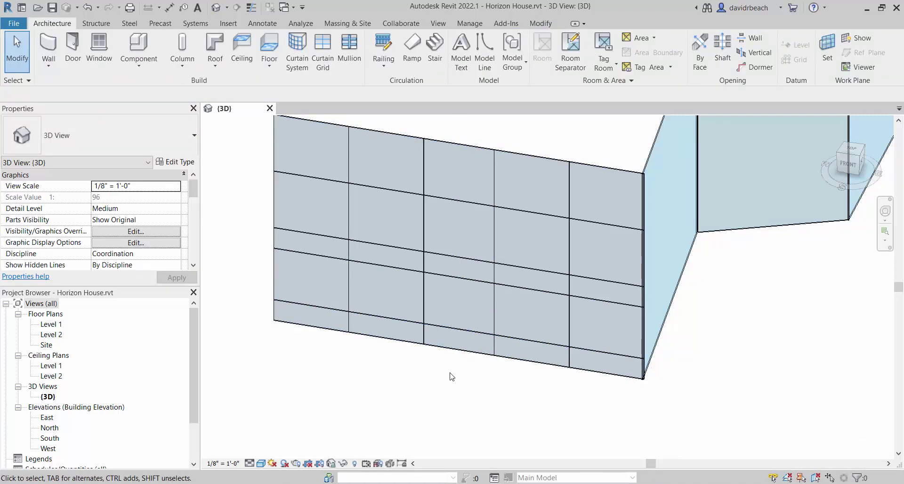
{"action": "left_click", "coordinate": [465, 331]}
{"action": "left_click", "coordinate": [485, 52]}
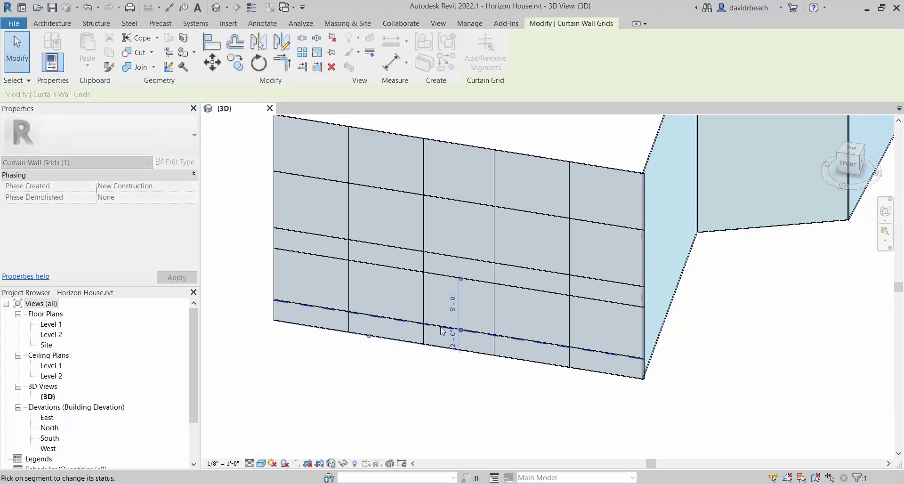
{"action": "left_click", "coordinate": [459, 330]}
{"action": "left_click", "coordinate": [425, 377]}
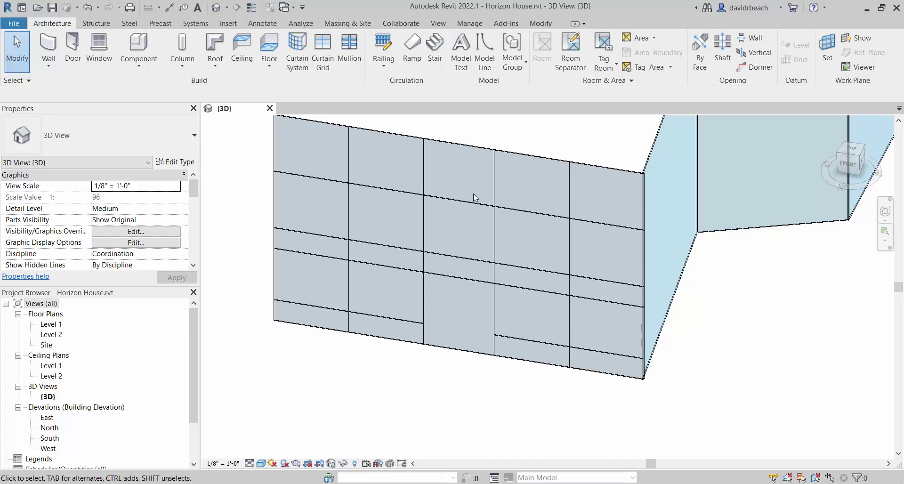
Place 2.5" x 5" rectangular mullions on all grid lines of the front curtain wall
{"action": "scroll", "coordinate": [385, 406], "scroll_direction": "down", "scroll_amount": 1}
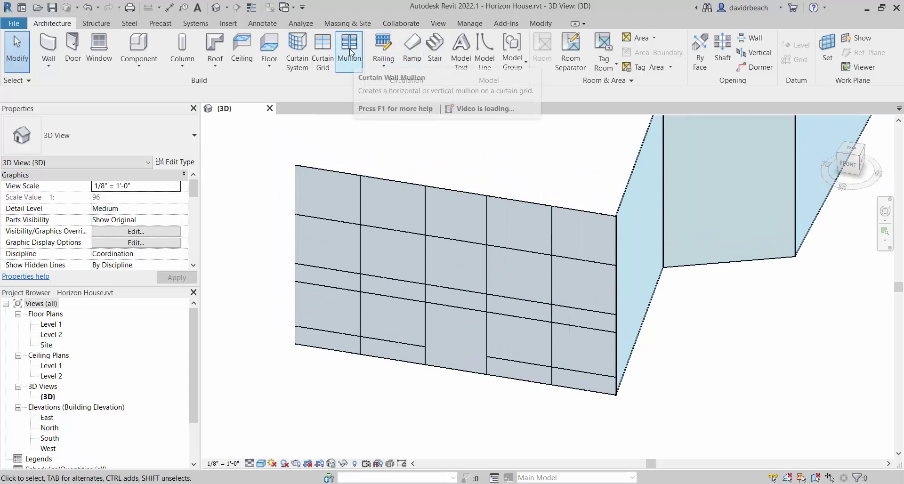
{"action": "left_click", "coordinate": [353, 60]}
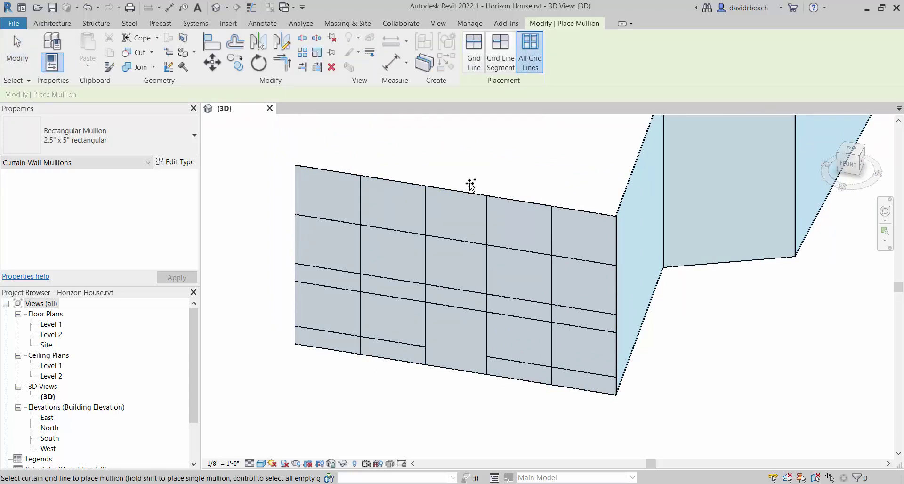
{"action": "left_click", "coordinate": [430, 211]}
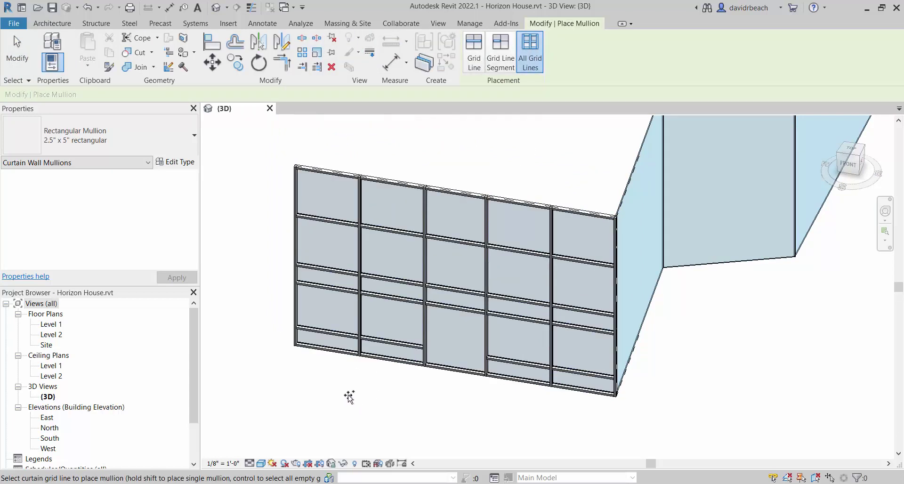
{"action": "key", "text": "Escape"}
Delete the bottom mullion across the central door bay
{"action": "scroll", "coordinate": [429, 399], "scroll_direction": "up", "scroll_amount": 3}
{"action": "scroll", "coordinate": [530, 419], "scroll_direction": "up", "scroll_amount": 4}
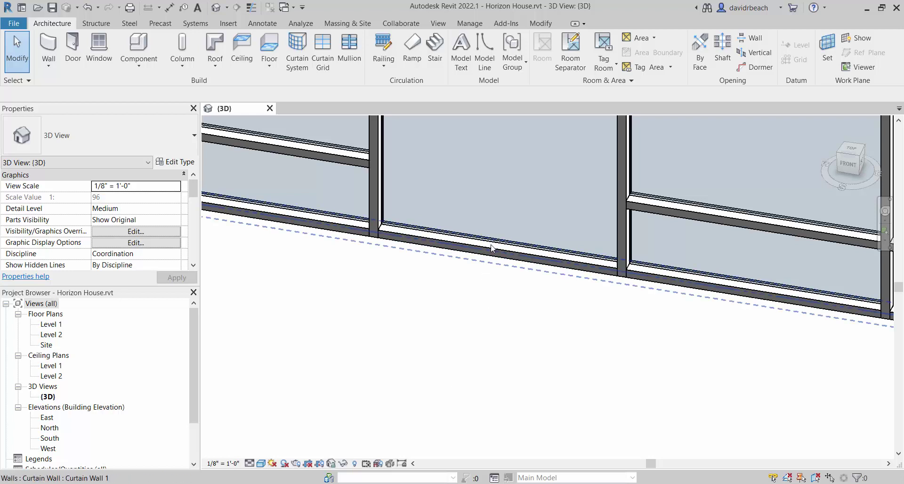
{"action": "left_click", "coordinate": [496, 256]}
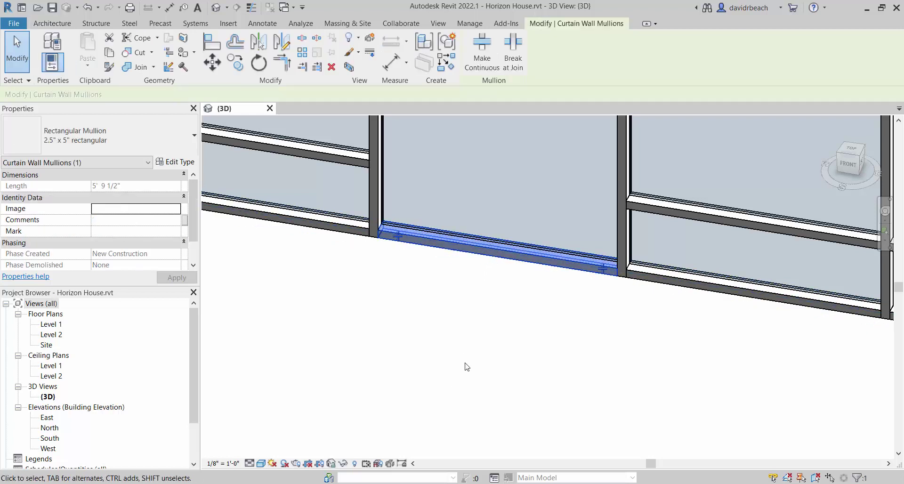
{"action": "key", "text": "Delete"}
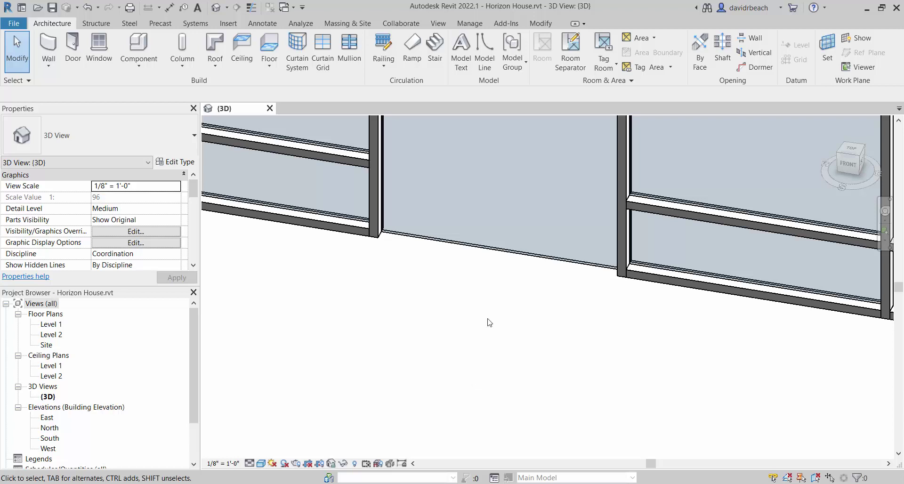
Examine from several angles how the mullions sit relative to the glass on the front curtain wall
{"action": "scroll", "coordinate": [600, 278], "scroll_direction": "down", "scroll_amount": 8}
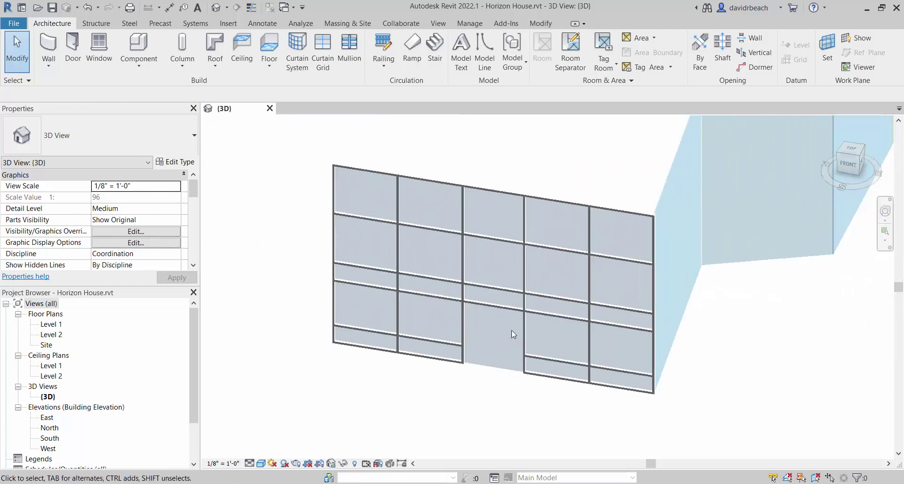
{"action": "left_click", "coordinate": [429, 288]}
{"action": "middle_click_drag", "start_coordinate": [429, 288], "coordinate": [577, 267], "text": "shift"}
{"action": "left_click", "coordinate": [578, 266]}
{"action": "scroll", "coordinate": [596, 216], "scroll_direction": "up", "scroll_amount": 6}
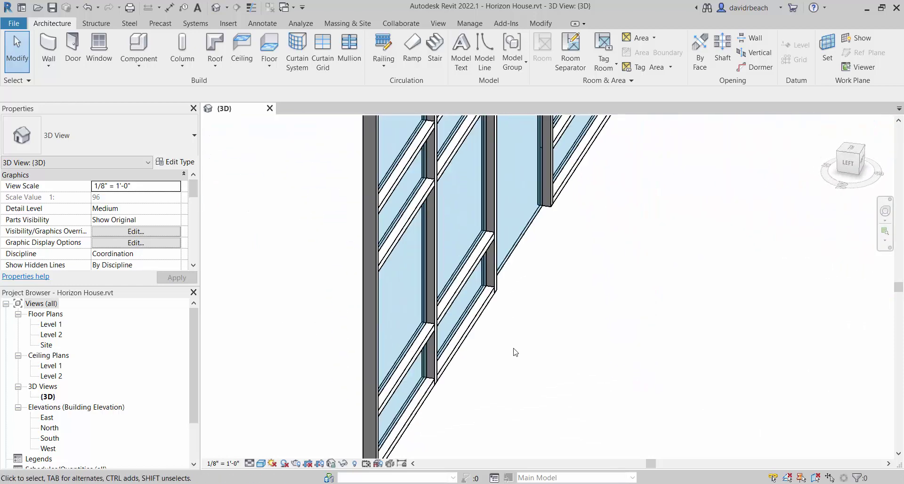
{"action": "middle_click_drag", "start_coordinate": [527, 317], "coordinate": [607, 321], "text": "shift"}
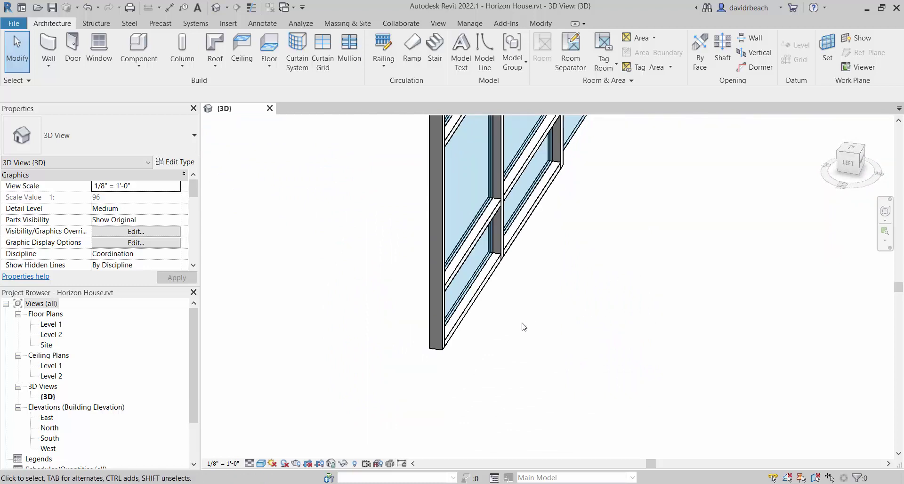
{"action": "middle_click_drag", "start_coordinate": [523, 329], "coordinate": [556, 352], "text": "shift"}
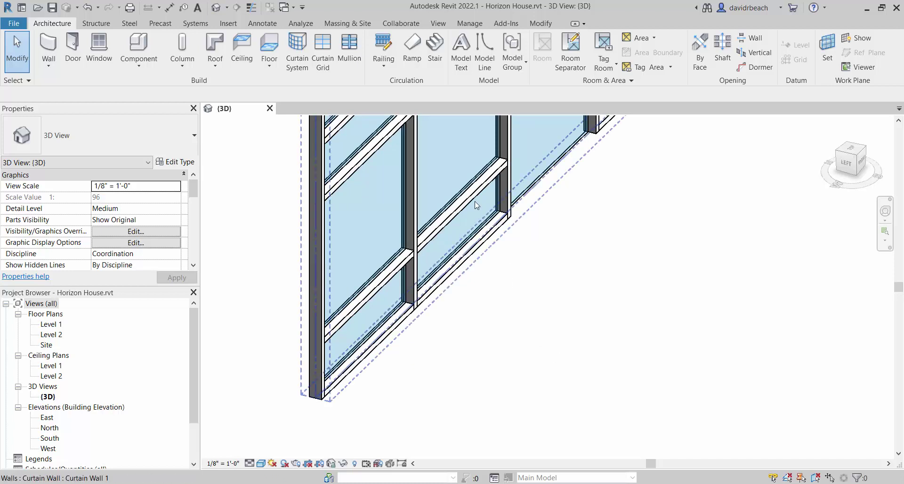
{"action": "middle_click_drag", "start_coordinate": [431, 244], "coordinate": [540, 284], "text": "shift"}
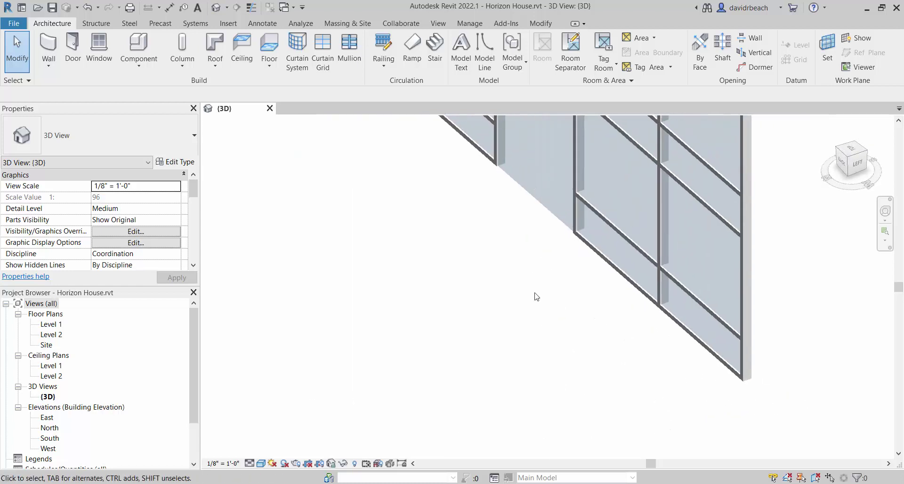
Open the Level 1 floor plan and flip the front curtain wall's orientation
{"action": "double_click", "coordinate": [49, 324]}
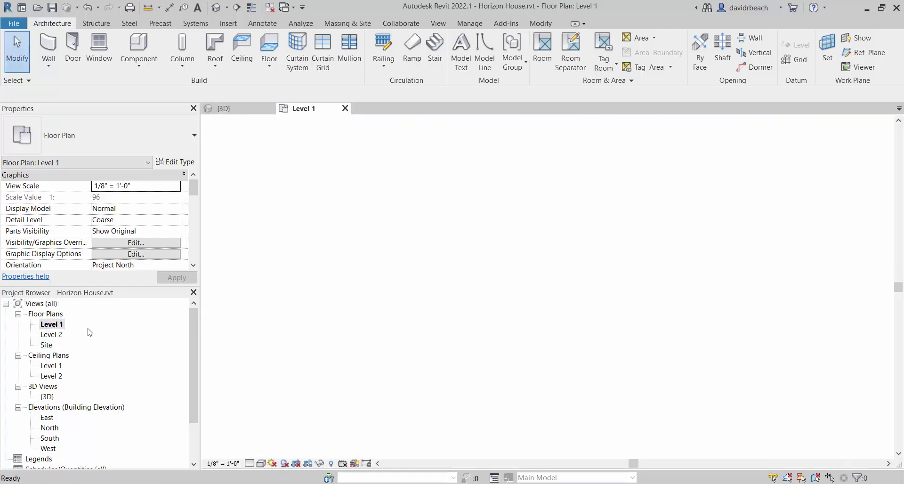
{"action": "middle_click_drag", "start_coordinate": [600, 325], "coordinate": [591, 320]}
{"action": "scroll", "coordinate": [687, 339], "scroll_direction": "up", "scroll_amount": 10}
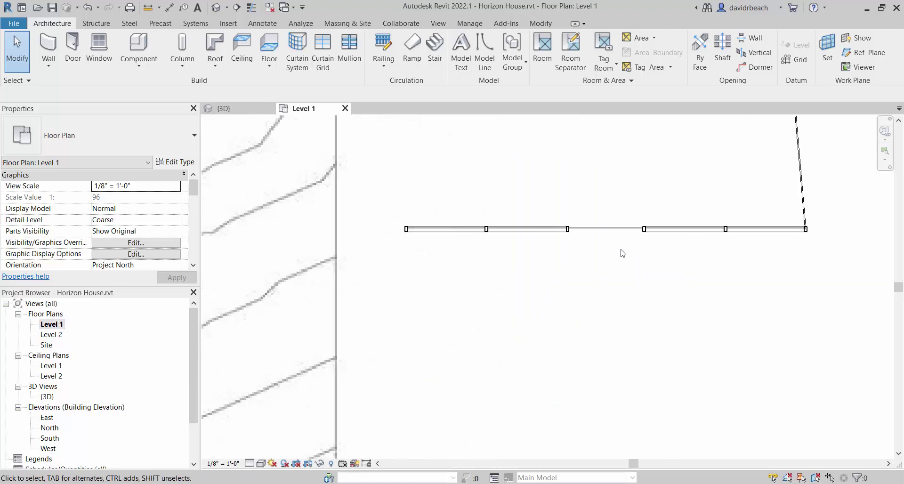
{"action": "left_click", "coordinate": [576, 226]}
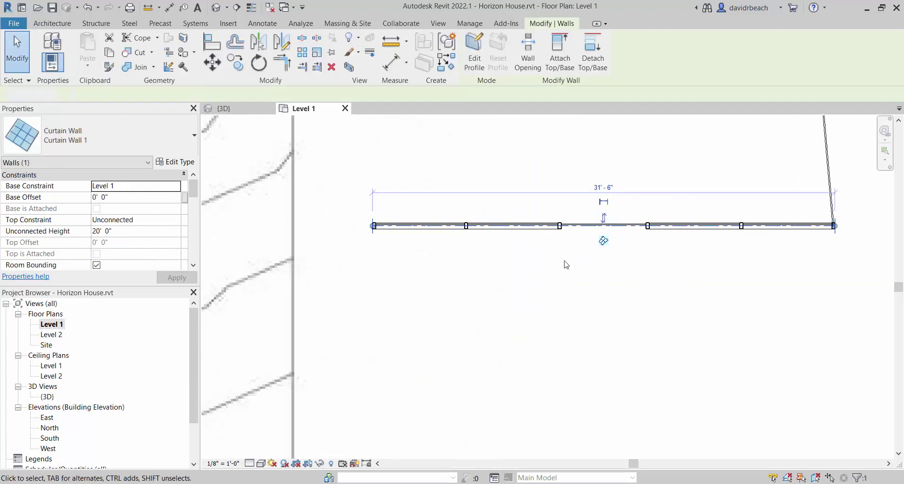
{"action": "left_click", "coordinate": [565, 264]}
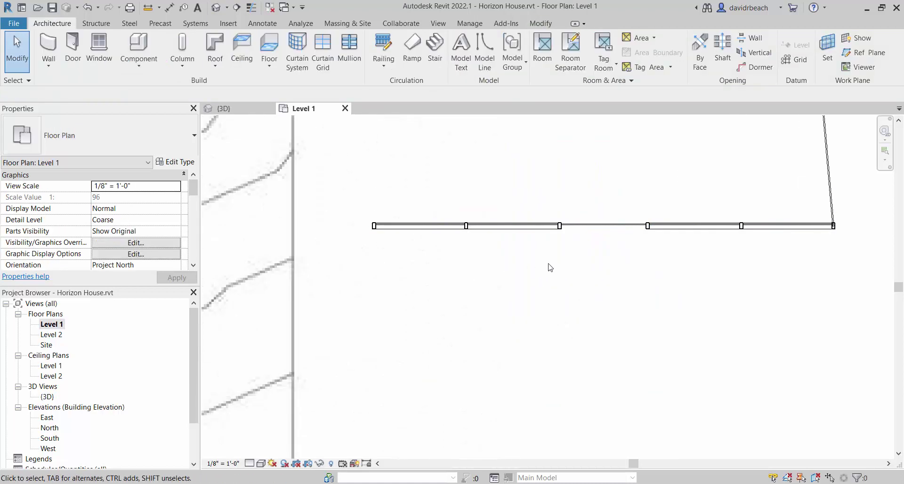
{"action": "left_click", "coordinate": [588, 231]}
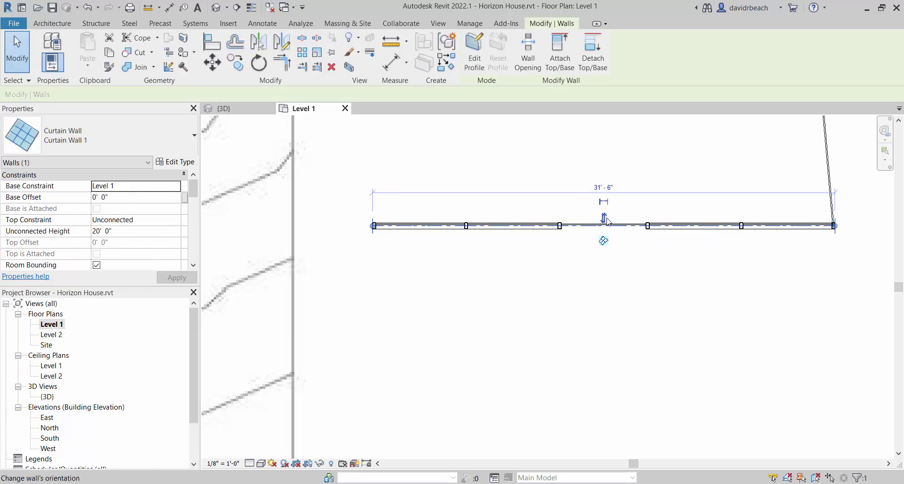
{"action": "left_click", "coordinate": [603, 218]}
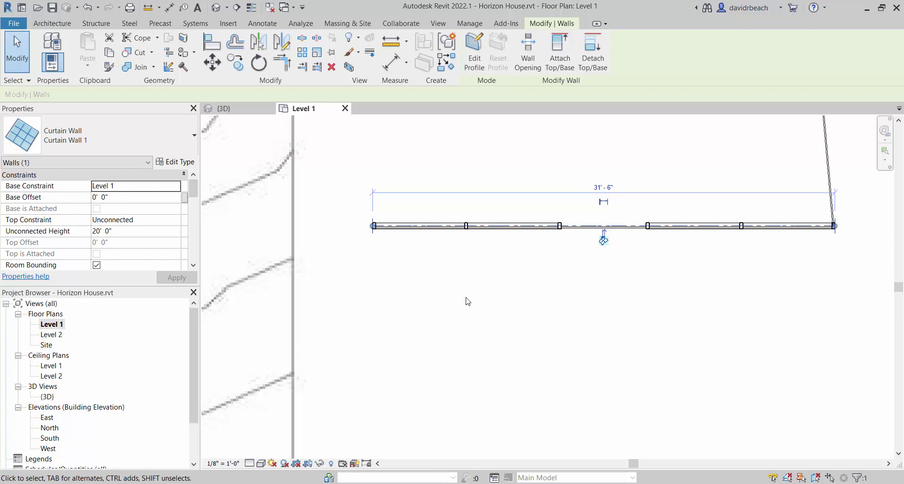
{"action": "left_click", "coordinate": [440, 313]}
Flip the front curtain wall's orientation again and flip it back
{"action": "scroll", "coordinate": [612, 230], "scroll_direction": "up", "scroll_amount": 4}
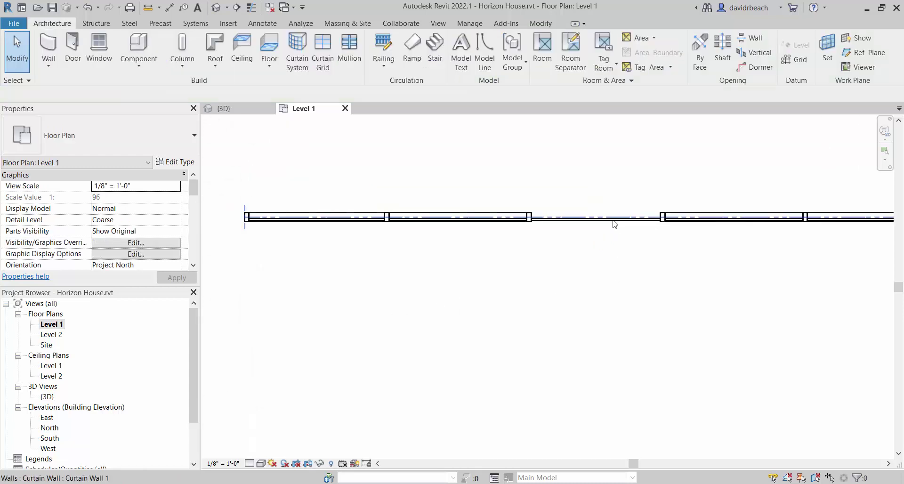
{"action": "left_click", "coordinate": [598, 216]}
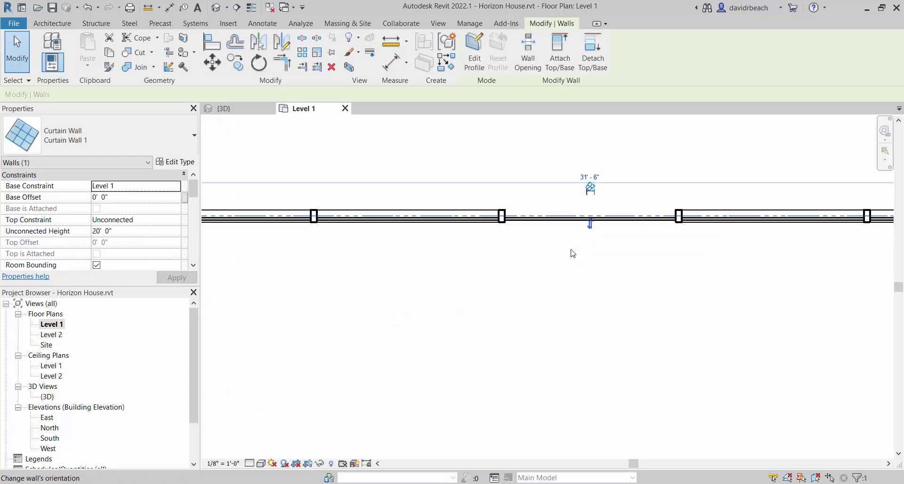
{"action": "key", "text": "space"}
{"action": "key", "text": "space"}
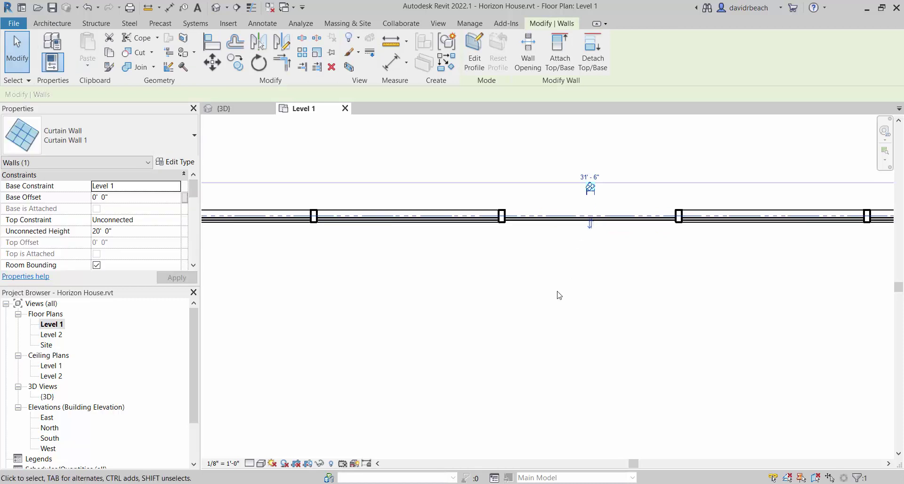
{"action": "left_click", "coordinate": [541, 301]}
Return to the 3D view and examine the front curtain wall from the outside
{"action": "scroll", "coordinate": [541, 301], "scroll_direction": "down", "scroll_amount": 2}
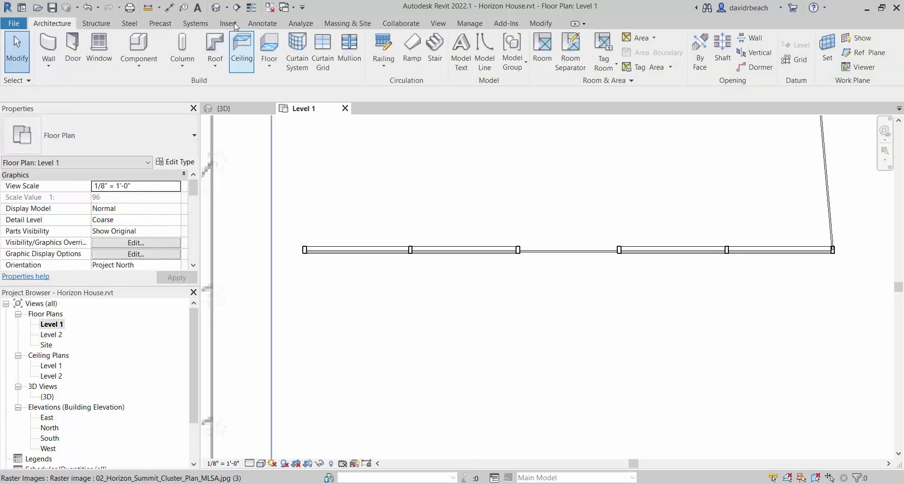
{"action": "left_click", "coordinate": [216, 10]}
{"action": "middle_click_drag", "start_coordinate": [476, 292], "coordinate": [556, 315], "text": "shift"}
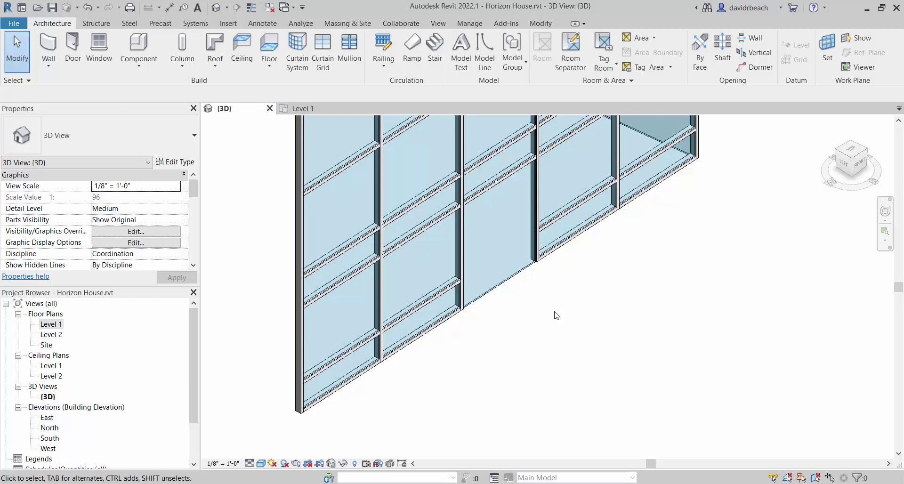
Open the Level 1 floor plan and examine the front curtain wall's panels, mullions and central door bay in plan
{"action": "middle_click_drag", "start_coordinate": [622, 332], "coordinate": [612, 345], "text": "shift"}
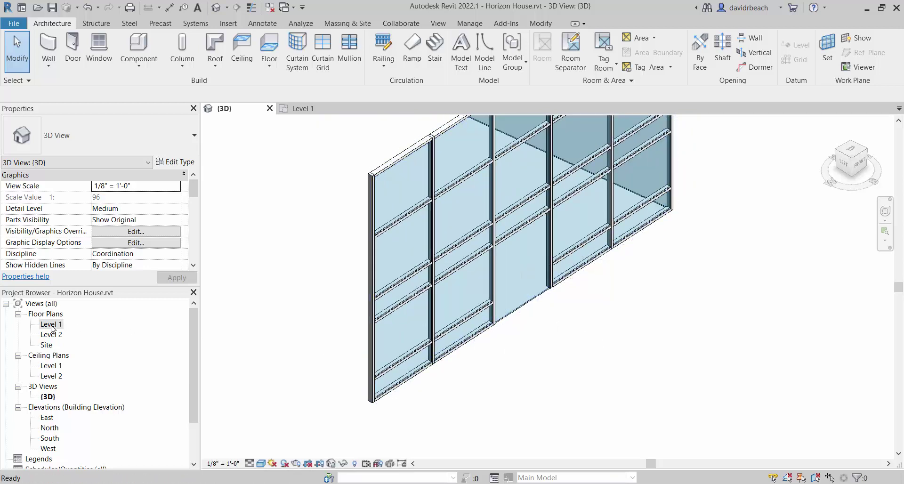
{"action": "double_click", "coordinate": [52, 324]}
{"action": "scroll", "coordinate": [478, 347], "scroll_direction": "down", "scroll_amount": 3}
{"action": "scroll", "coordinate": [492, 345], "scroll_direction": "up", "scroll_amount": 1}
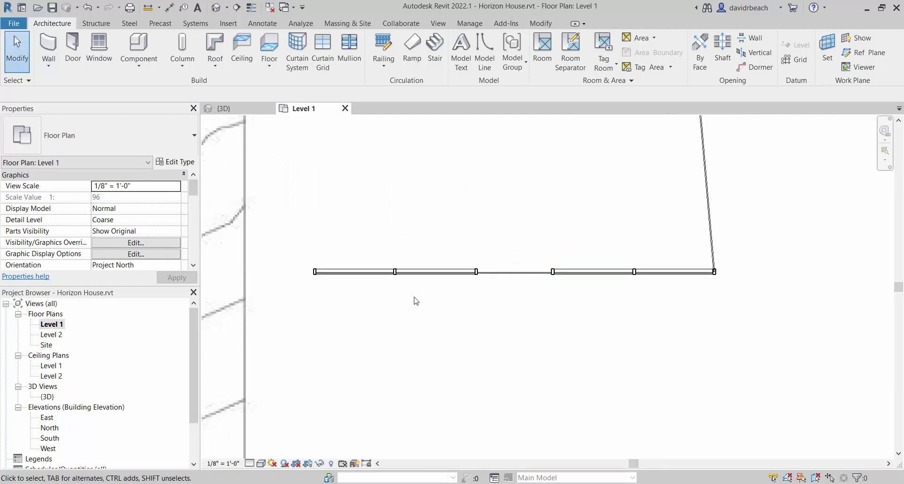
{"action": "middle_click_drag", "start_coordinate": [509, 306], "coordinate": [513, 349]}
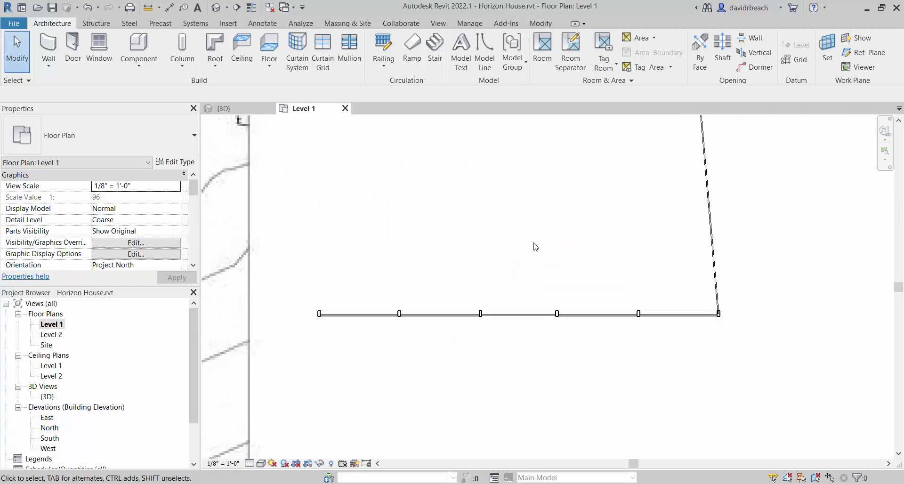
{"action": "scroll", "coordinate": [534, 246], "scroll_direction": "up", "scroll_amount": 2}
{"action": "scroll", "coordinate": [549, 224], "scroll_direction": "down", "scroll_amount": 2}
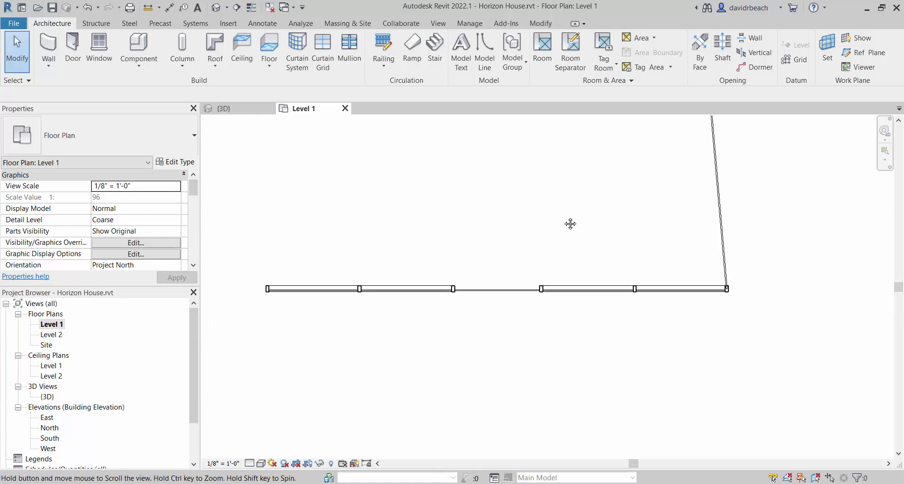
{"action": "middle_click_drag", "start_coordinate": [571, 224], "coordinate": [590, 255]}
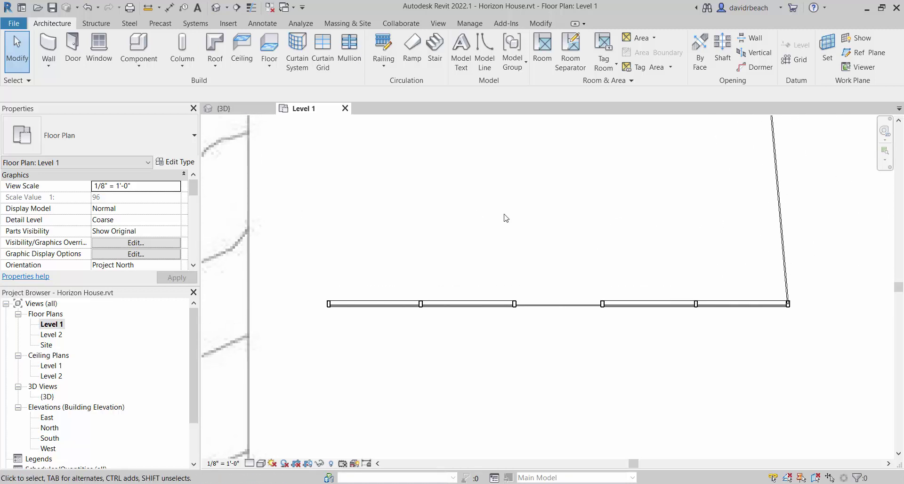
{"action": "left_click", "coordinate": [74, 47]}
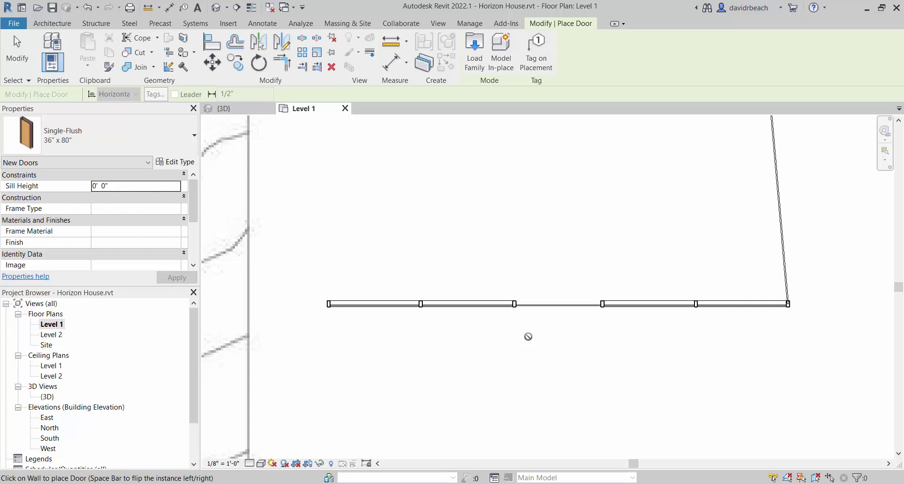
{"action": "key", "text": "Escape"}
{"action": "key", "text": "Escape"}
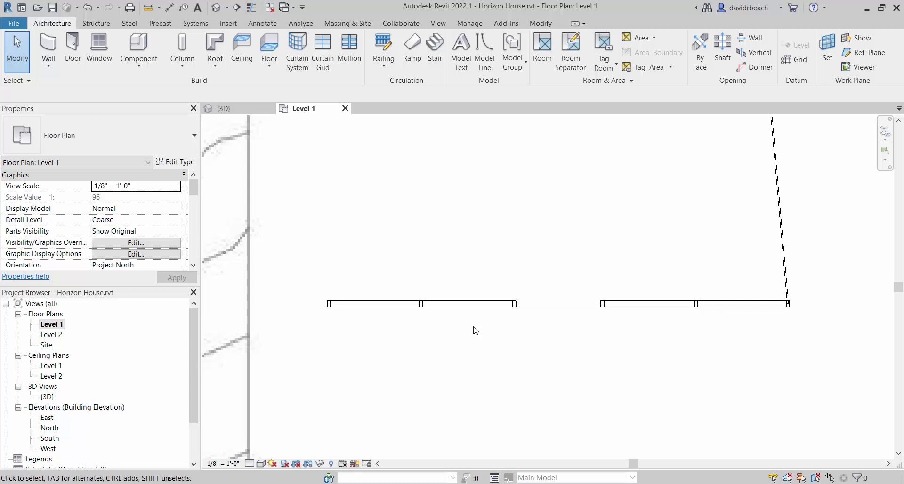
Return to the 3D view and show the front curtain wall's central door bay from the outside
{"action": "left_click", "coordinate": [216, 7]}
{"action": "middle_click_drag", "start_coordinate": [555, 301], "coordinate": [480, 332], "text": "shift"}
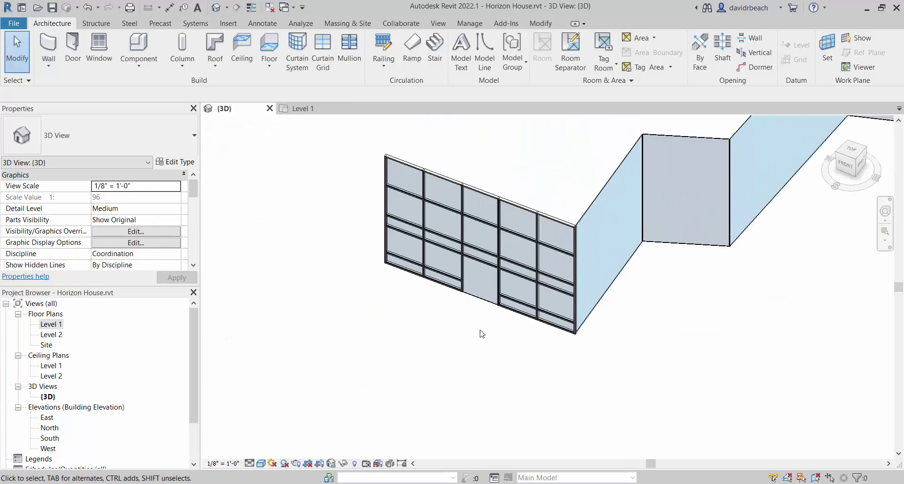
{"action": "scroll", "coordinate": [481, 333], "scroll_direction": "up", "scroll_amount": 8}
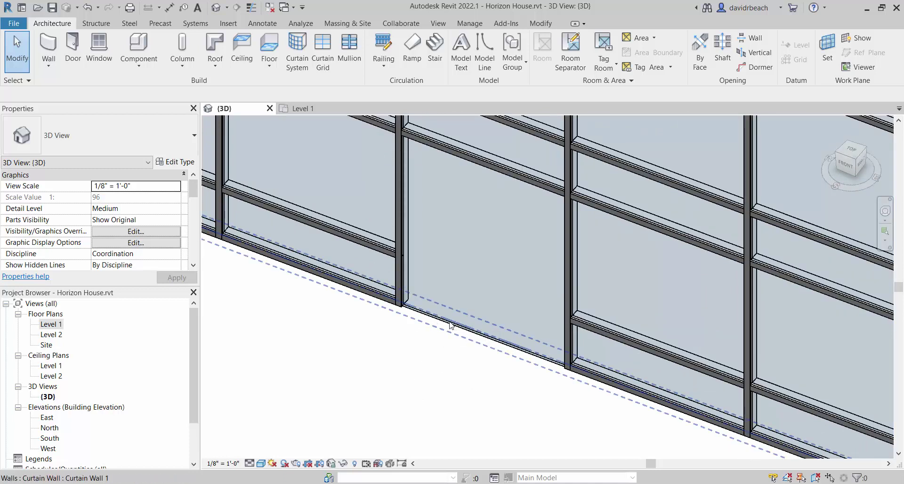
Change the central door bay's glazed panel to the Exterior - Brick on CMU wall type, and undo the change
{"action": "key", "text": "Tab"}
{"action": "key", "text": "Tab"}
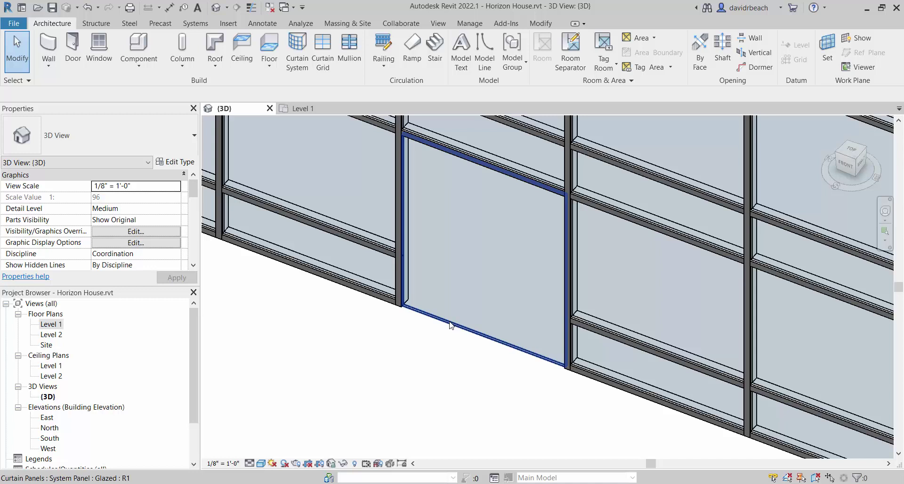
{"action": "left_click", "coordinate": [449, 325]}
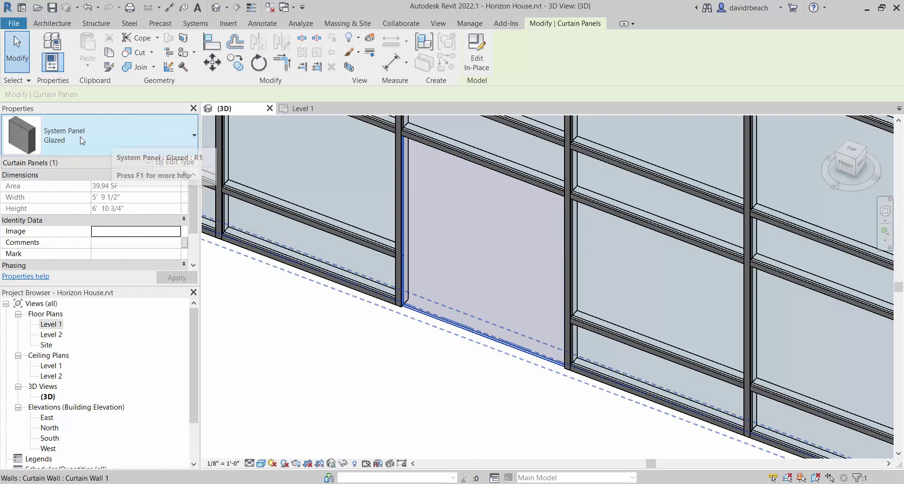
{"action": "left_click", "coordinate": [128, 130]}
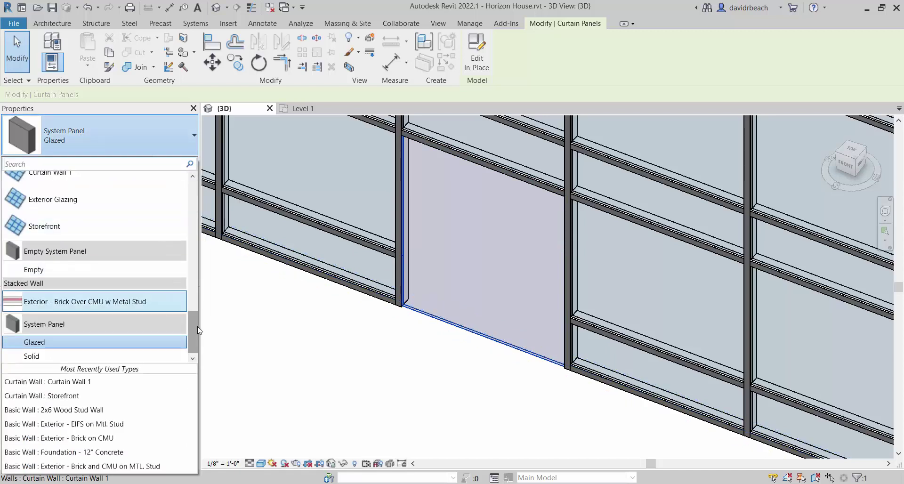
{"action": "left_click_drag", "start_coordinate": [197, 326], "coordinate": [189, 186]}
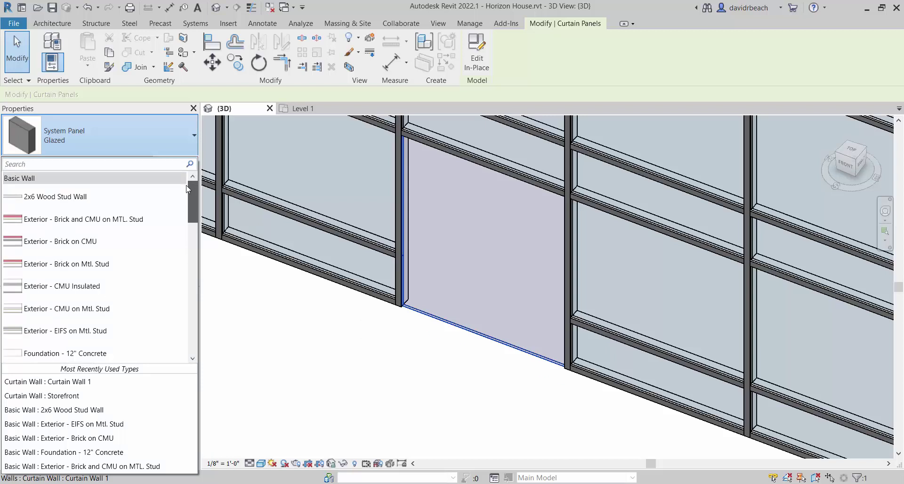
{"action": "left_click", "coordinate": [91, 242]}
{"action": "left_click", "coordinate": [368, 414]}
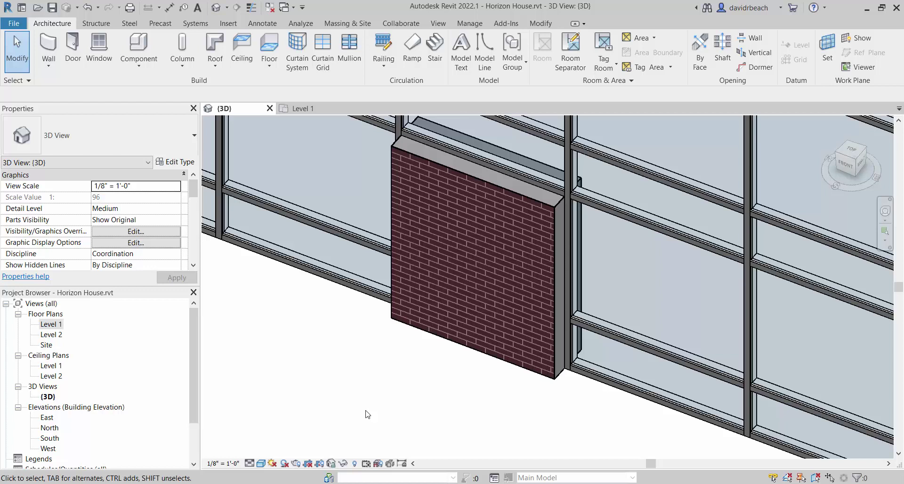
{"action": "key", "text": "ctrl+z"}
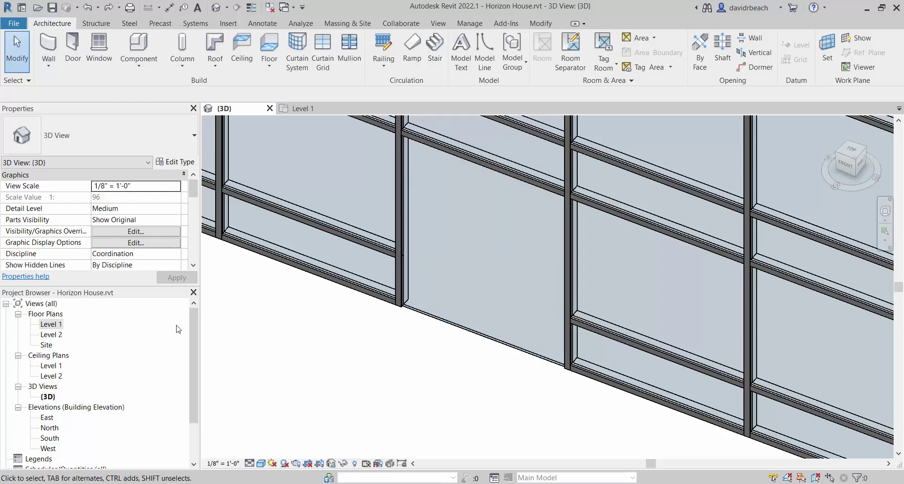
Select the glazed panel in the central door bay and look through its available types for a curtain wall door
{"action": "scroll", "coordinate": [303, 353], "scroll_direction": "down", "scroll_amount": 1}
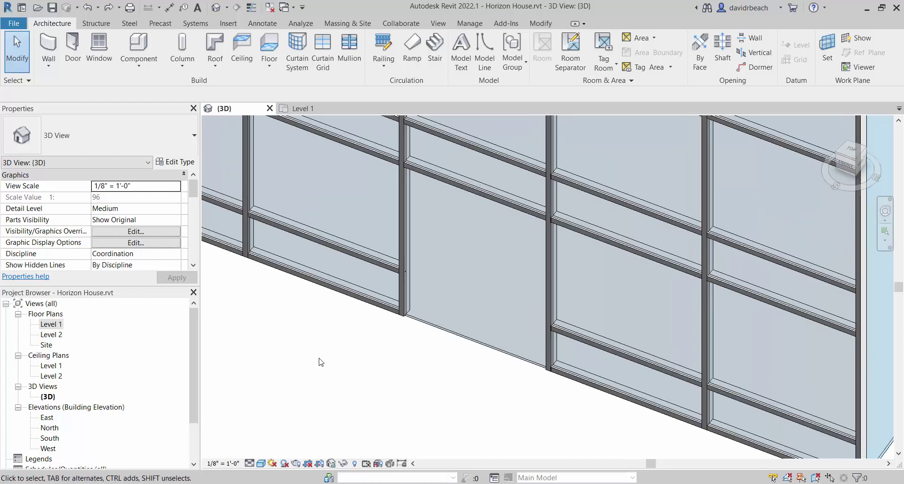
{"action": "left_click", "coordinate": [436, 335]}
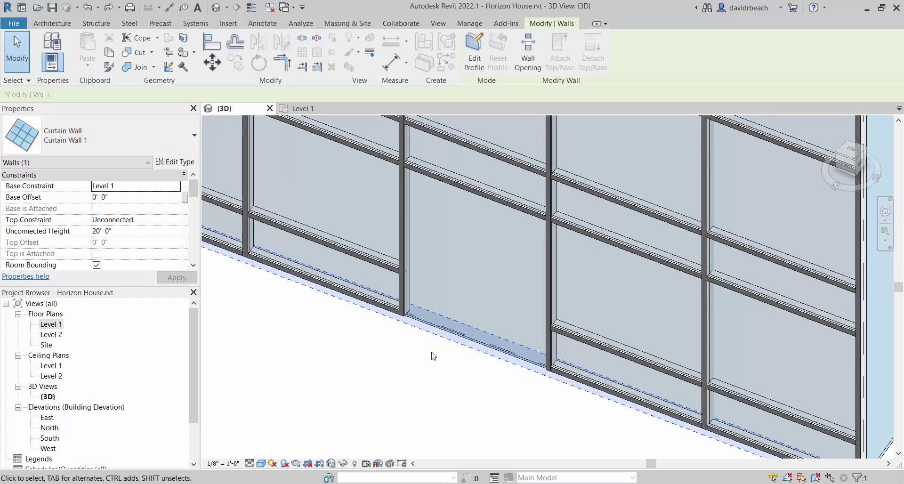
{"action": "left_click", "coordinate": [433, 357]}
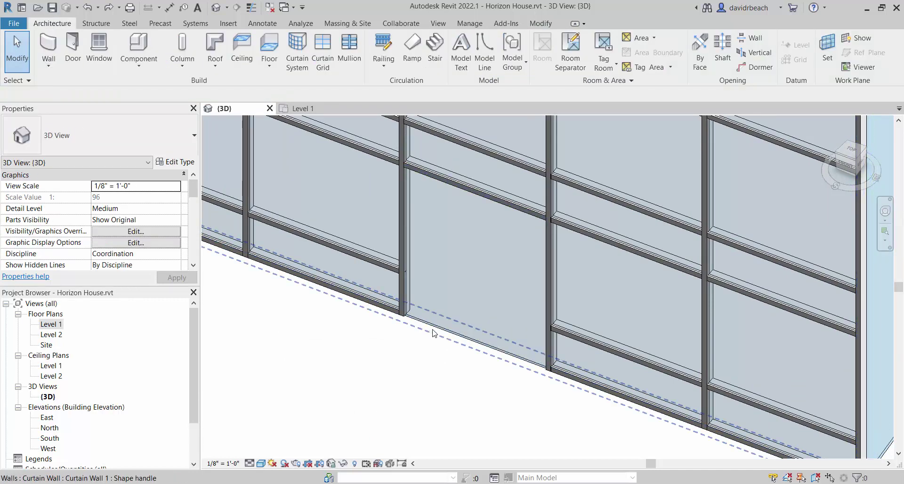
{"action": "key", "text": "Tab"}
{"action": "key", "text": "Tab"}
{"action": "left_click", "coordinate": [434, 329]}
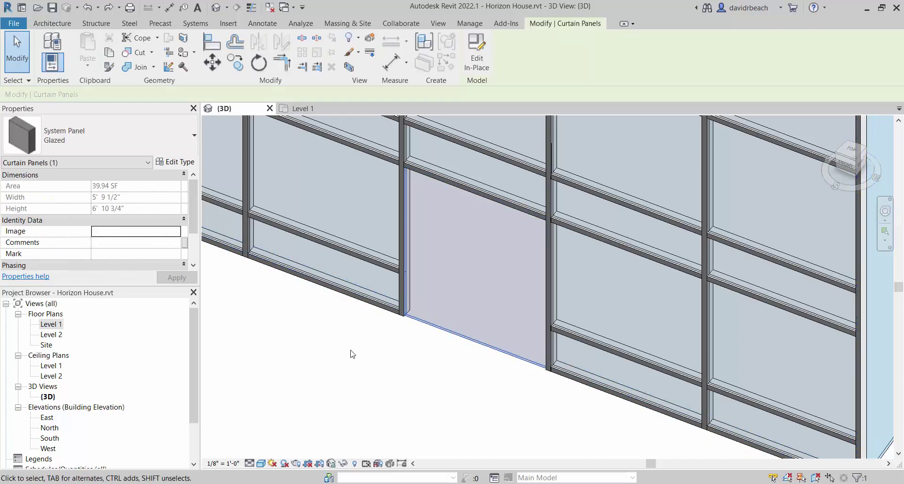
{"action": "left_click", "coordinate": [135, 141]}
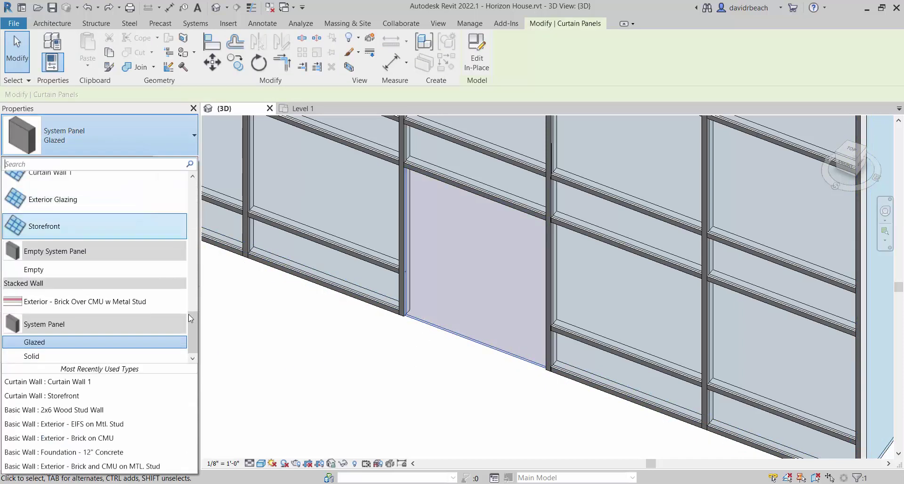
{"action": "left_click_drag", "start_coordinate": [194, 328], "coordinate": [179, 340]}
{"action": "mouse_move", "coordinate": [188, 335]}
{"action": "left_mouse_down"}
{"action": "mouse_move", "coordinate": [188, 264]}
{"action": "mouse_move", "coordinate": [187, 335]}
{"action": "mouse_move", "coordinate": [210, 179]}
{"action": "mouse_move", "coordinate": [198, 347]}
{"action": "left_mouse_up"}
{"action": "left_click", "coordinate": [273, 351]}
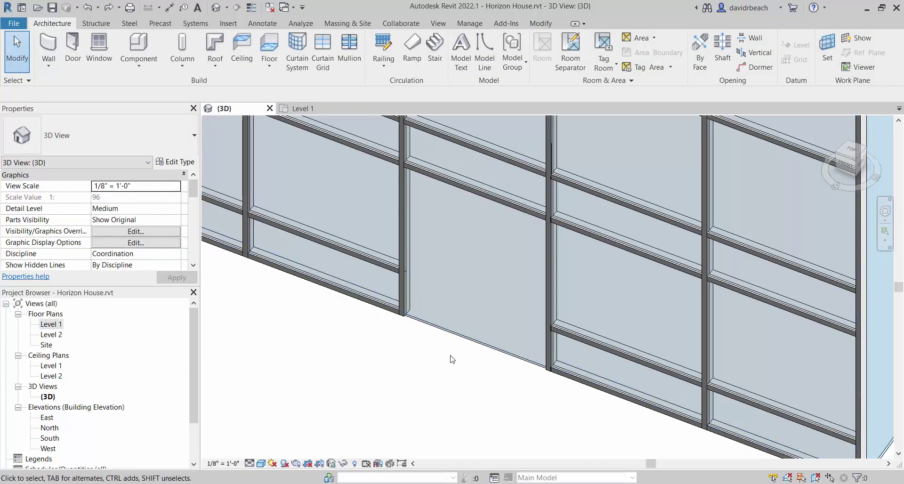
{"action": "scroll", "coordinate": [349, 389], "scroll_direction": "down", "scroll_amount": 2}
{"action": "middle_click_drag", "start_coordinate": [348, 388], "coordinate": [403, 382]}
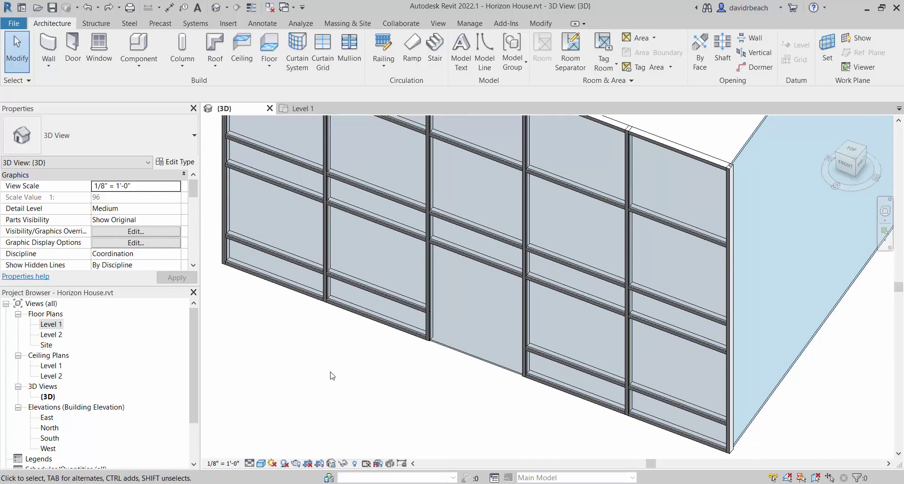
{"action": "middle_click_drag", "start_coordinate": [337, 375], "coordinate": [331, 374]}
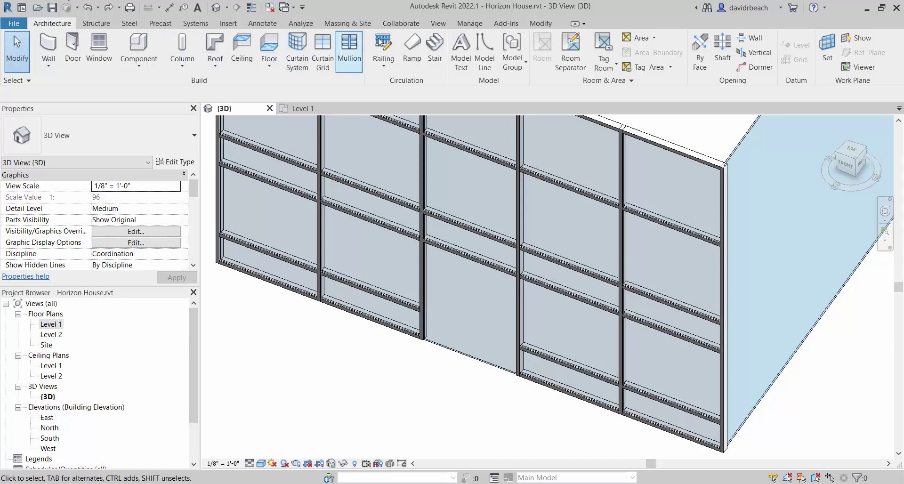
{"action": "left_click", "coordinate": [229, 24]}
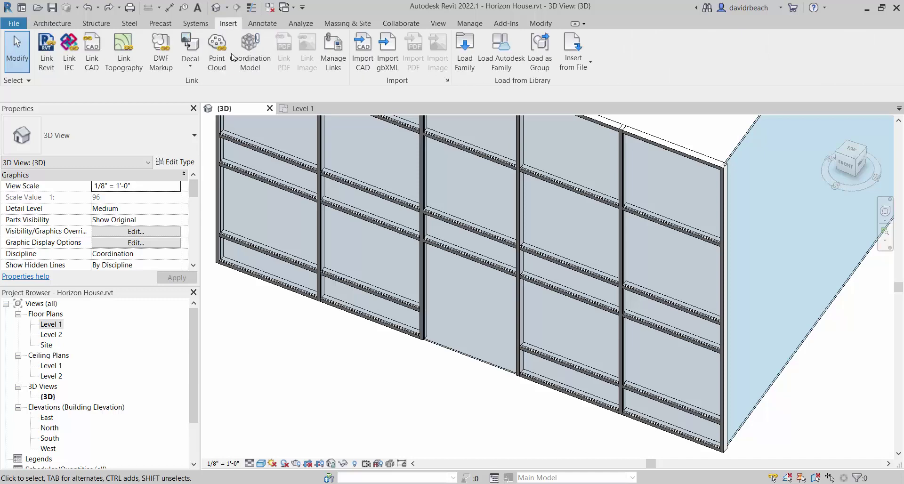
{"action": "left_click", "coordinate": [464, 49]}
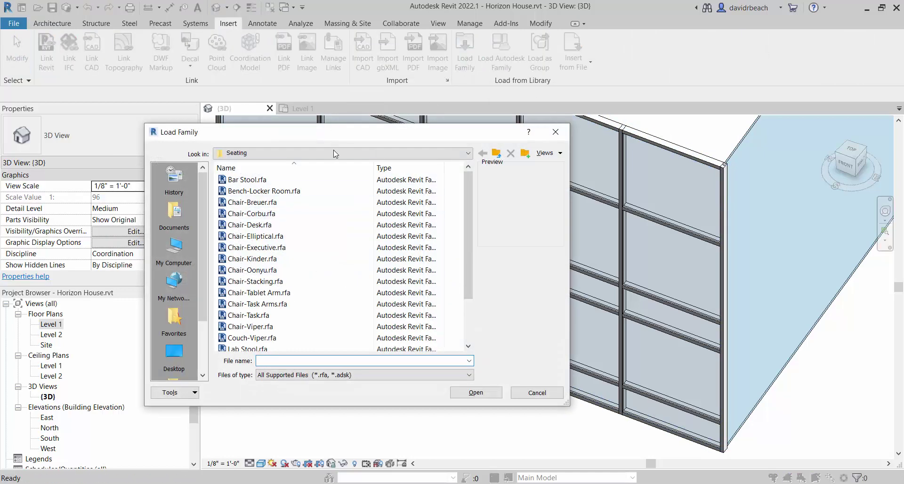
{"action": "left_click", "coordinate": [333, 152]}
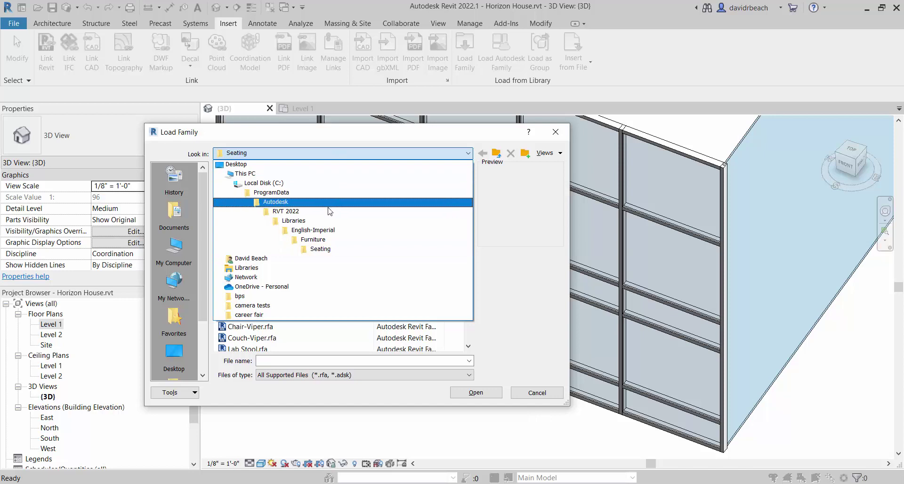
{"action": "left_click", "coordinate": [332, 231]}
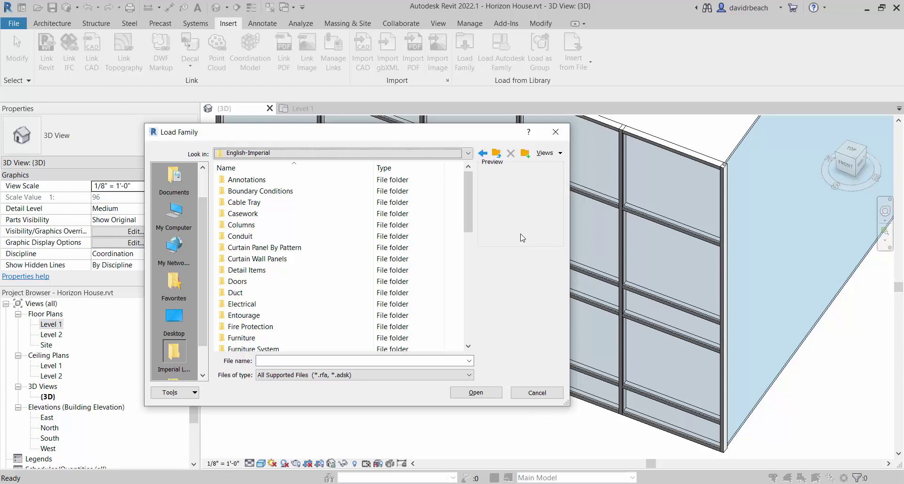
{"action": "left_click", "coordinate": [537, 392]}
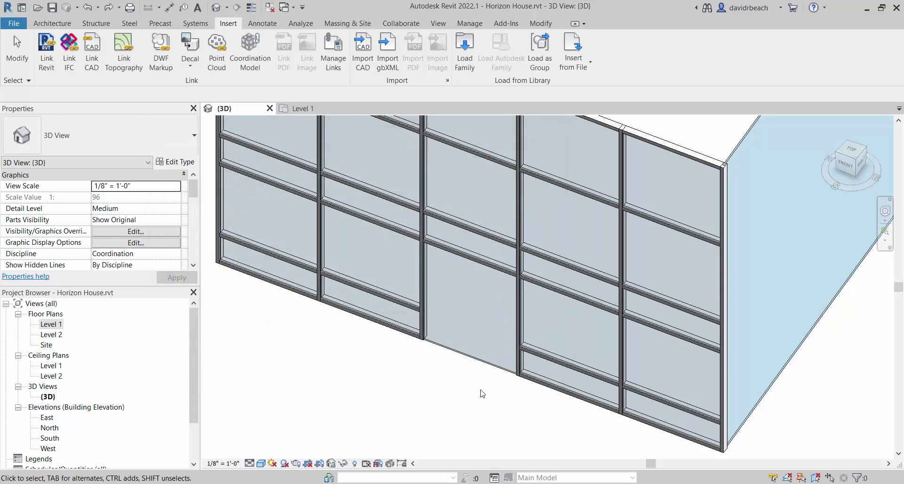
Load the Door-Curtain-Wall-Double-Glass family from the Doors folder of the English-Imperial library
{"action": "left_click", "coordinate": [465, 52]}
{"action": "left_click", "coordinate": [359, 153]}
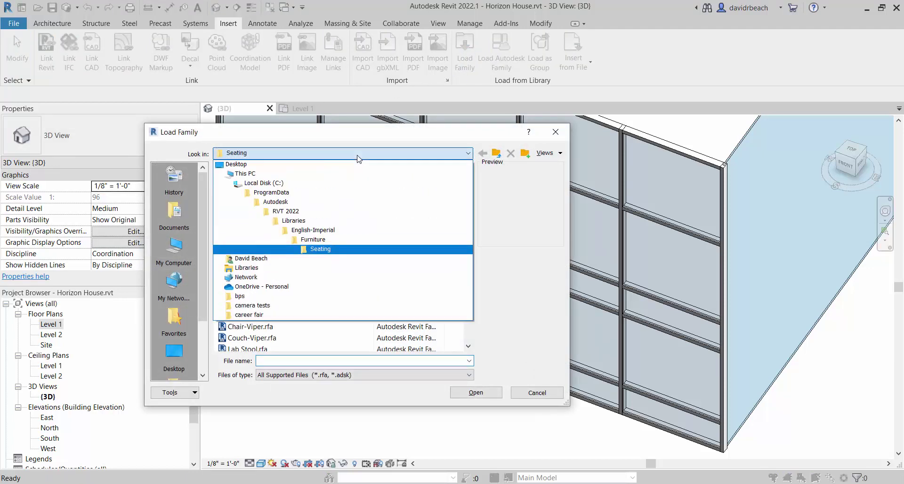
{"action": "left_click", "coordinate": [331, 222]}
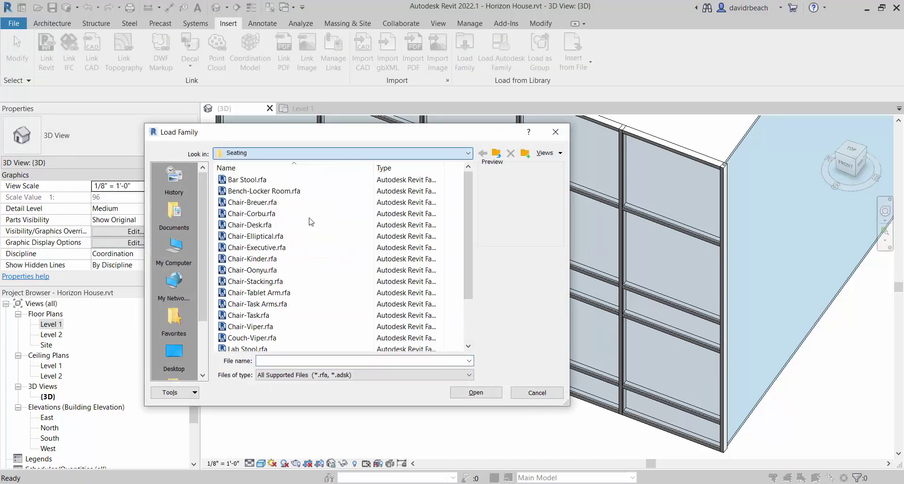
{"action": "double_click", "coordinate": [259, 214]}
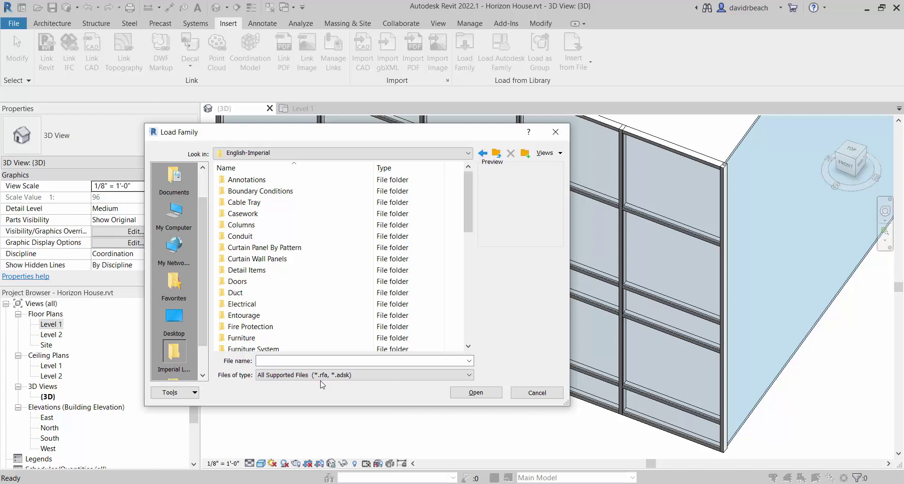
{"action": "left_click_drag", "start_coordinate": [348, 138], "coordinate": [385, 105]}
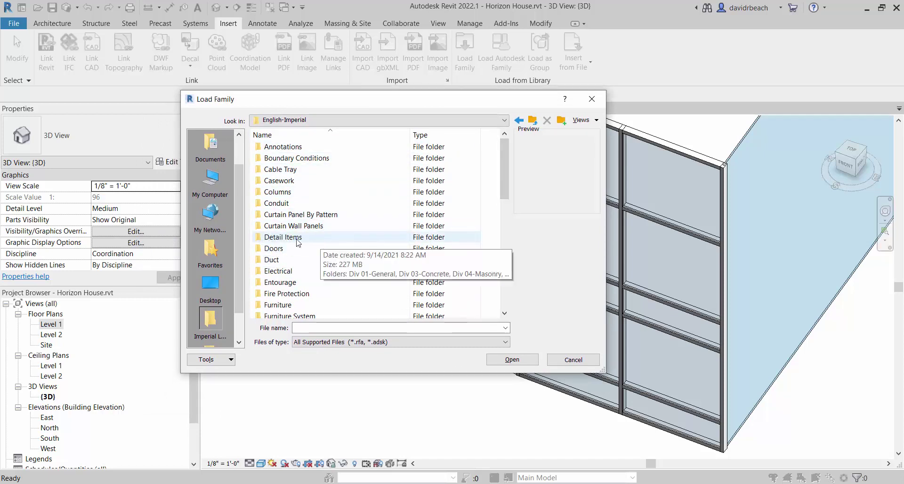
{"action": "left_click", "coordinate": [274, 249]}
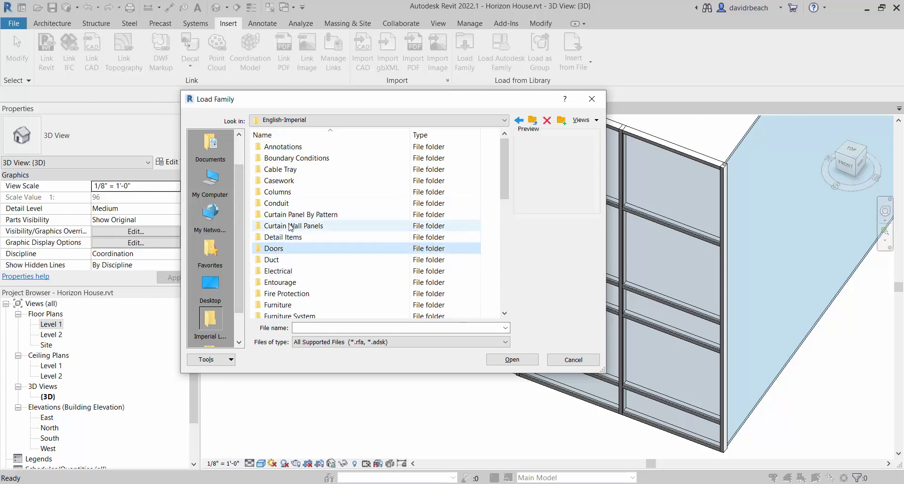
{"action": "double_click", "coordinate": [269, 248]}
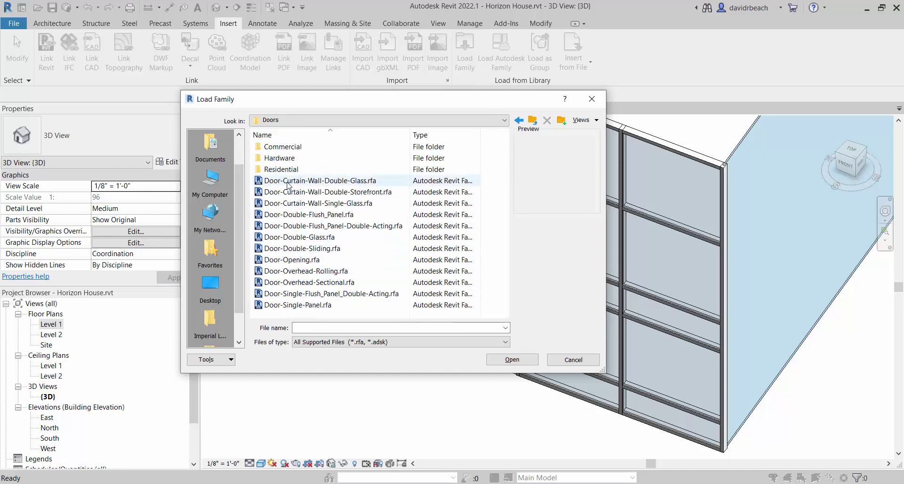
{"action": "left_click", "coordinate": [288, 183]}
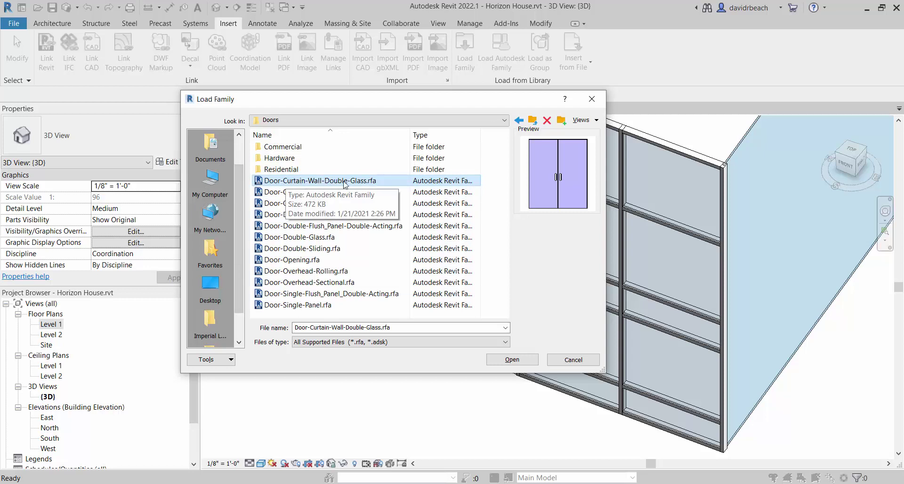
{"action": "left_click", "coordinate": [527, 359]}
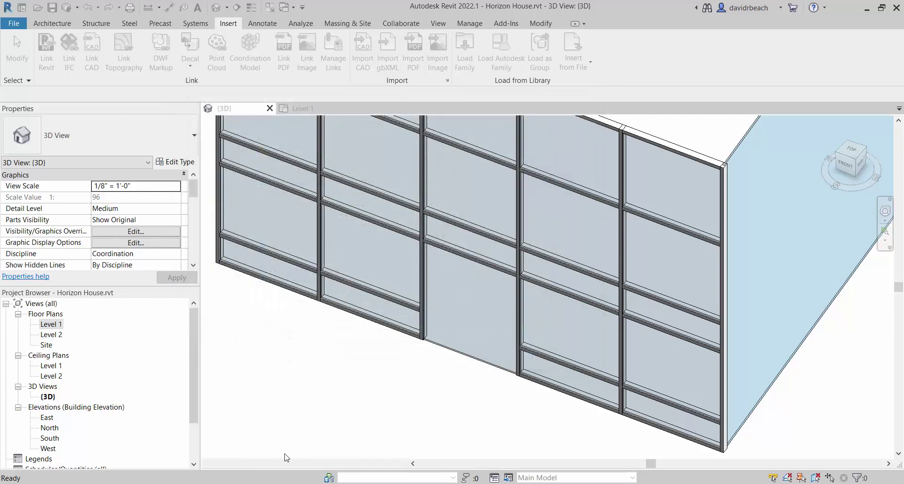
Change the glazed panel in the front curtain wall's central door bay to the Door-Curtain-Wall-Double-Glass type
{"action": "middle_click_drag", "start_coordinate": [356, 407], "coordinate": [359, 389]}
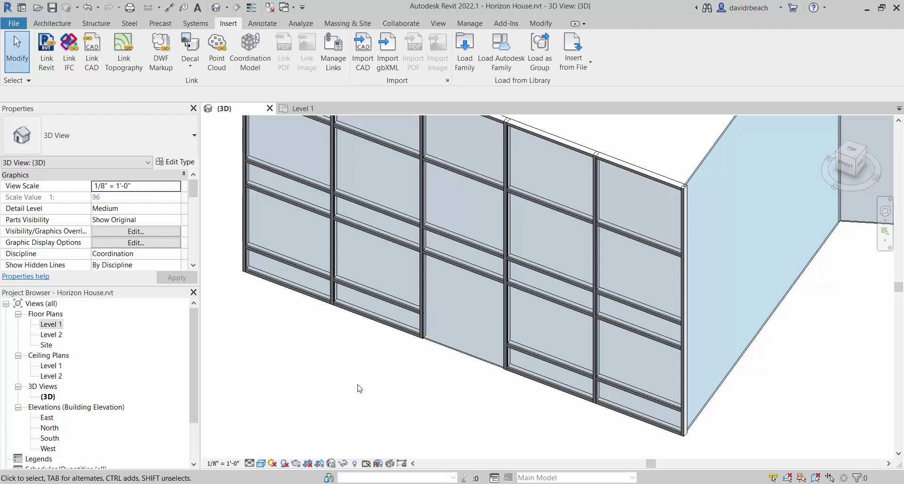
{"action": "key", "text": "Tab"}
{"action": "left_click", "coordinate": [447, 352]}
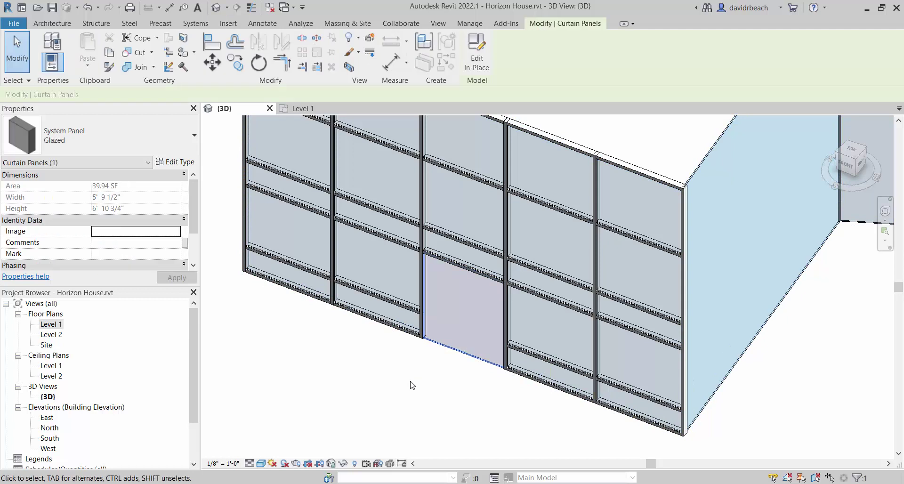
{"action": "left_click", "coordinate": [135, 134]}
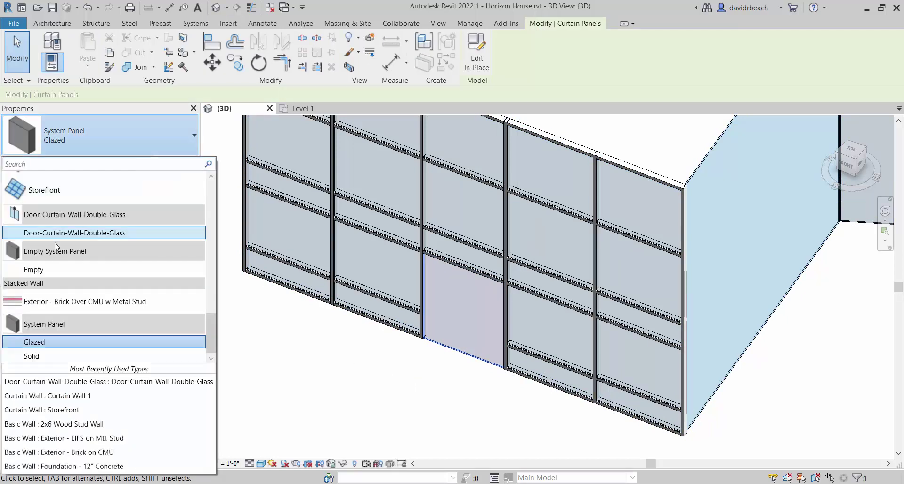
{"action": "mouse_move", "coordinate": [106, 238]}
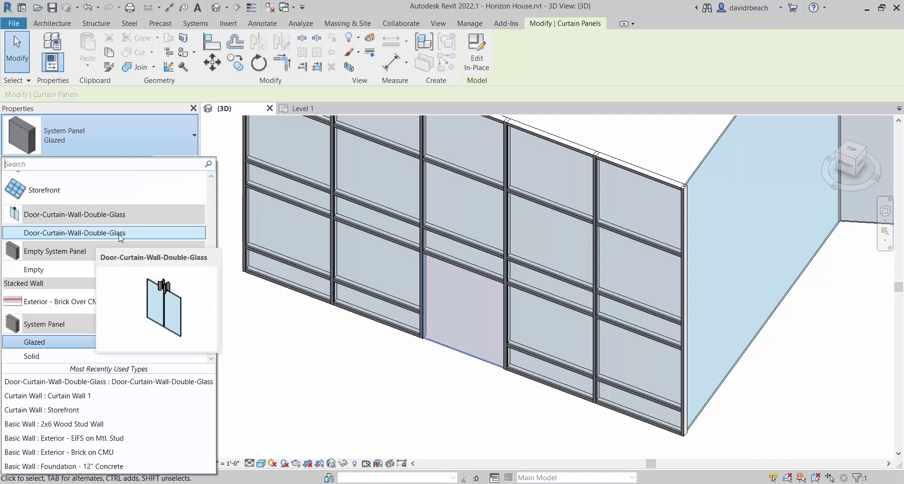
{"action": "left_click", "coordinate": [95, 240]}
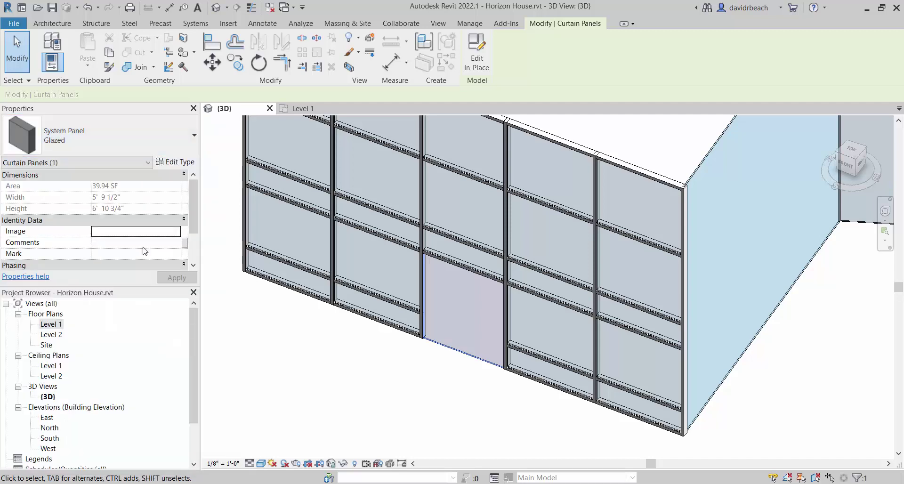
{"action": "left_click", "coordinate": [403, 387]}
{"action": "scroll", "coordinate": [478, 328], "scroll_direction": "up", "scroll_amount": 3}
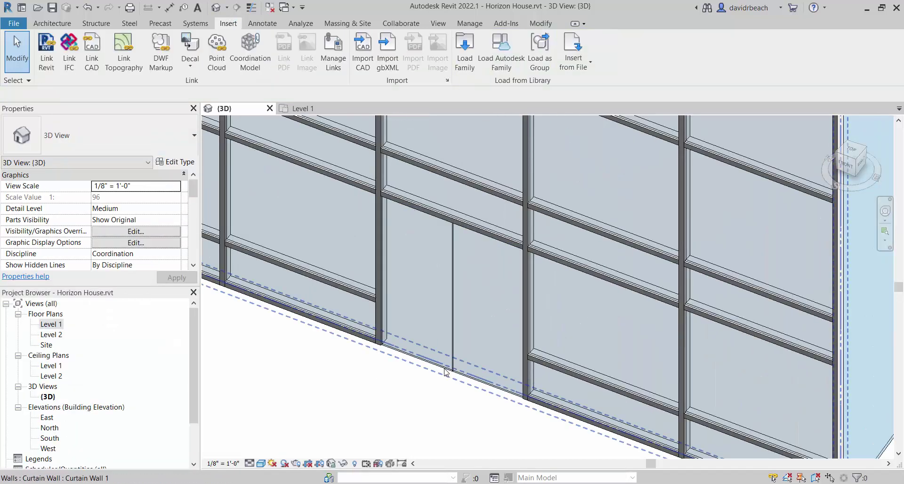
Open the Level 1 floor plan, flip the curtain wall double door to swing inward, and flip it back outward
{"action": "double_click", "coordinate": [52, 325]}
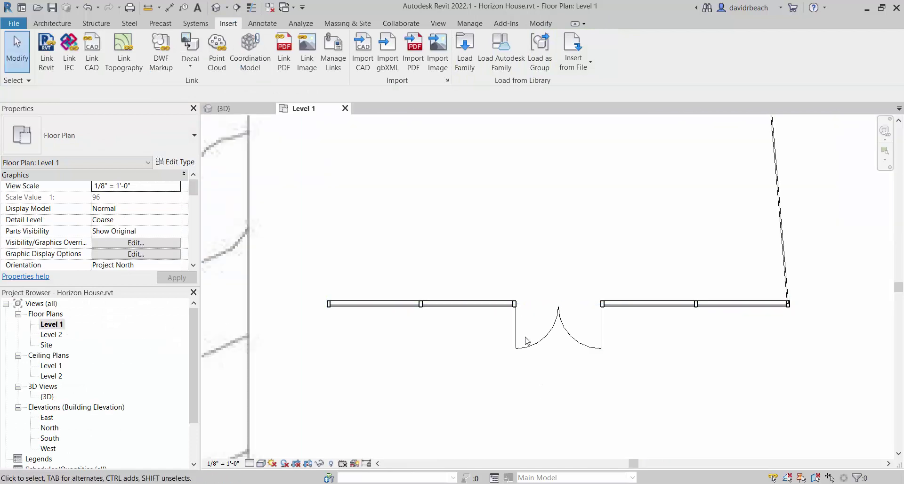
{"action": "scroll", "coordinate": [555, 320], "scroll_direction": "up", "scroll_amount": 3}
{"action": "left_click", "coordinate": [563, 324]}
{"action": "left_click", "coordinate": [593, 352]}
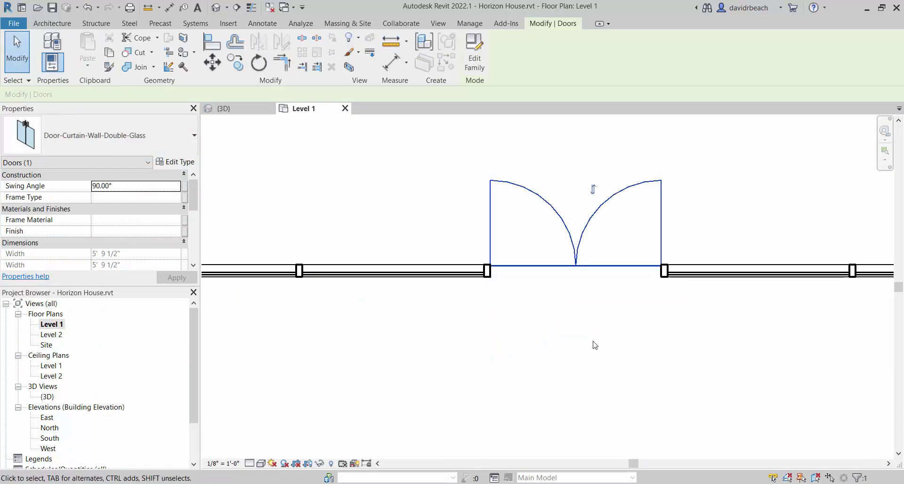
{"action": "left_click", "coordinate": [592, 197]}
{"action": "left_click", "coordinate": [558, 402]}
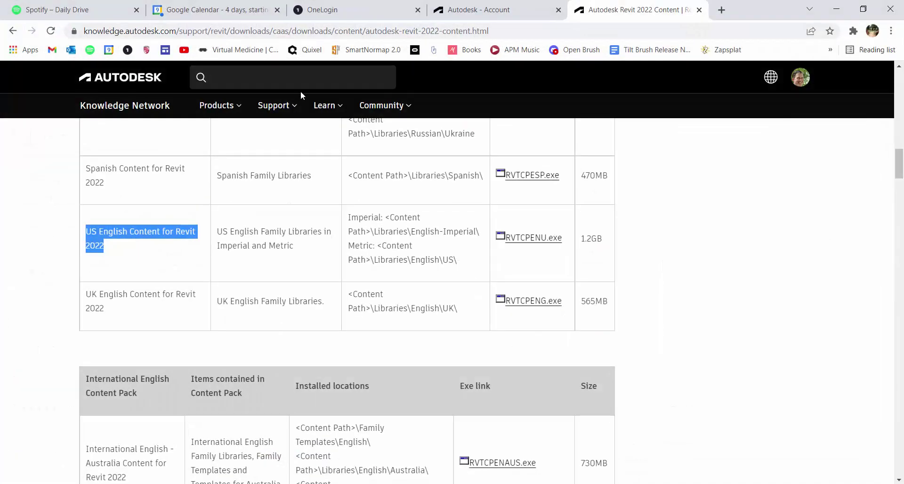
Switch to Chrome, search Google for "revit 2022 library" and open the Autodesk Revit 2022 Content page
{"action": "left_click", "coordinate": [699, 10]}
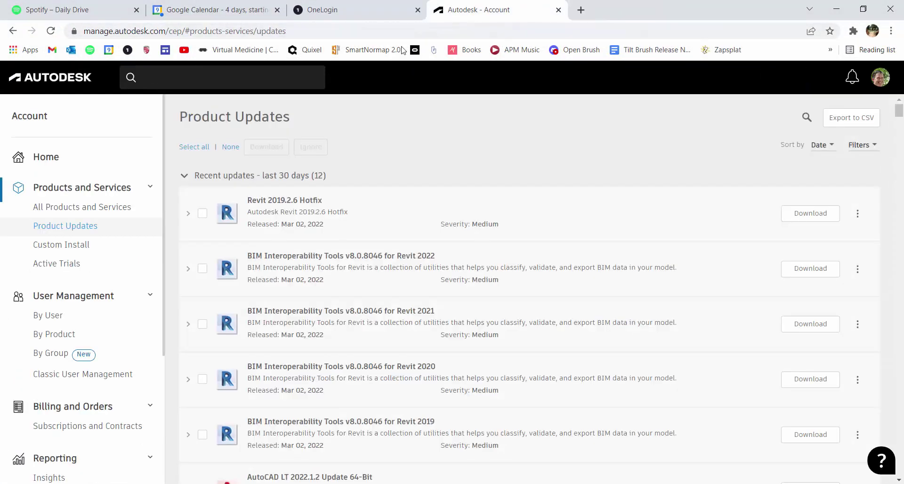
{"action": "left_click", "coordinate": [580, 10]}
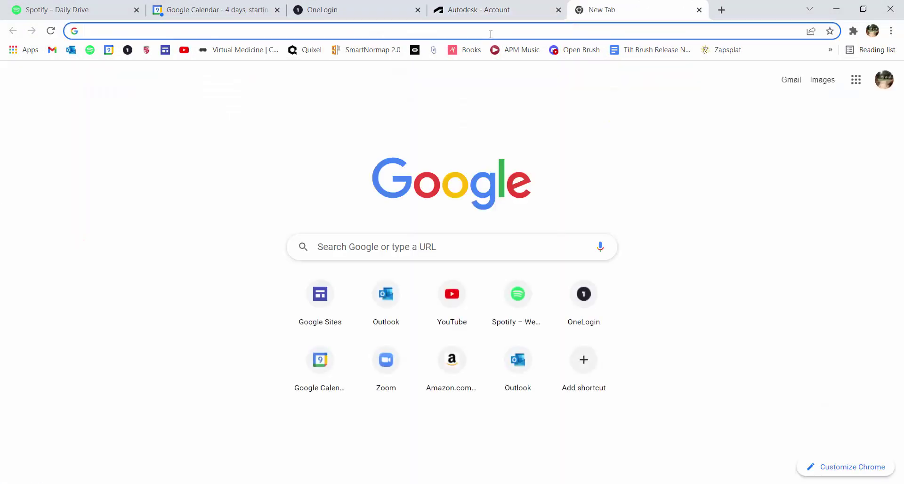
{"action": "type", "text": "rev"}
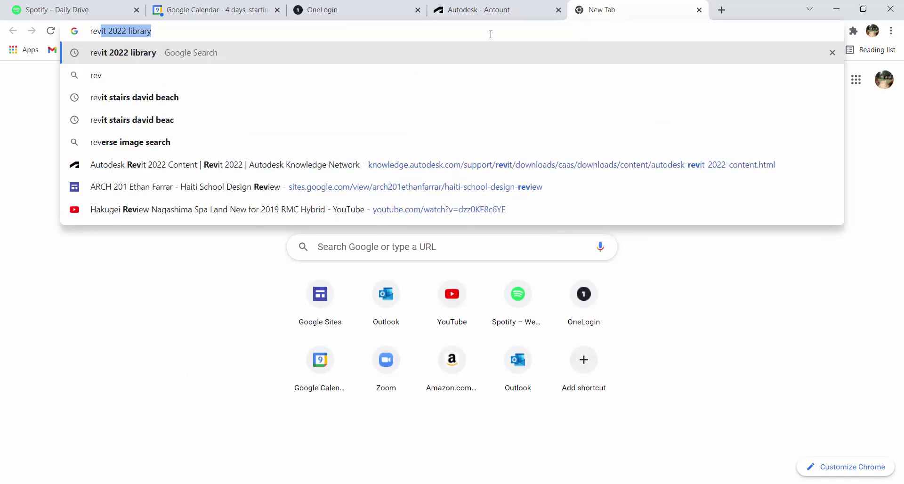
{"action": "type", "text": "it 2022 libr"}
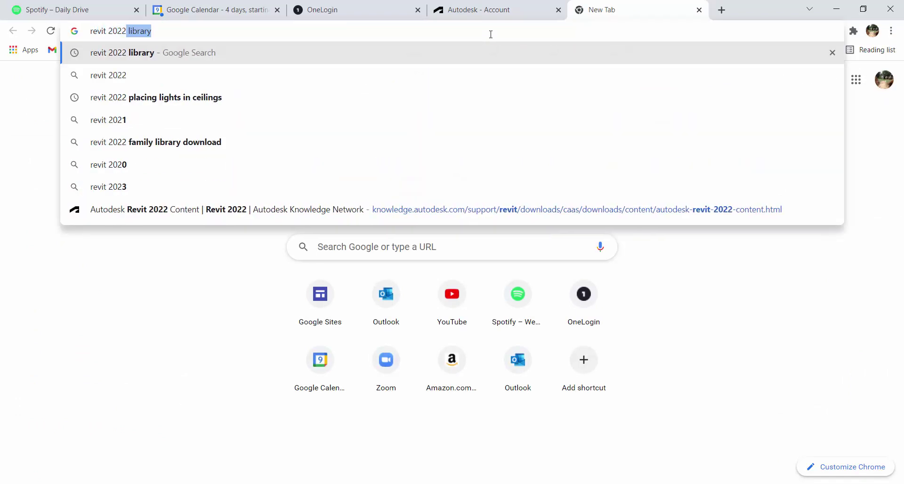
{"action": "type", "text": "ary"}
{"action": "key", "text": "Return"}
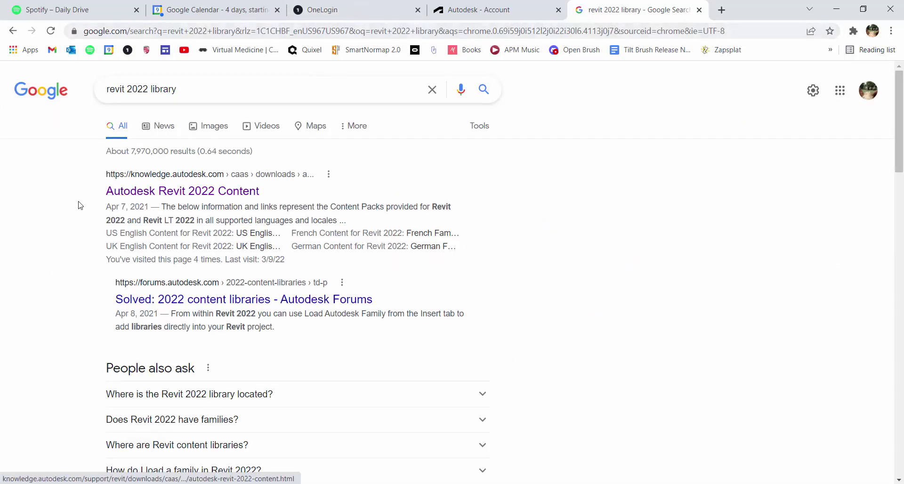
{"action": "left_click", "coordinate": [237, 194]}
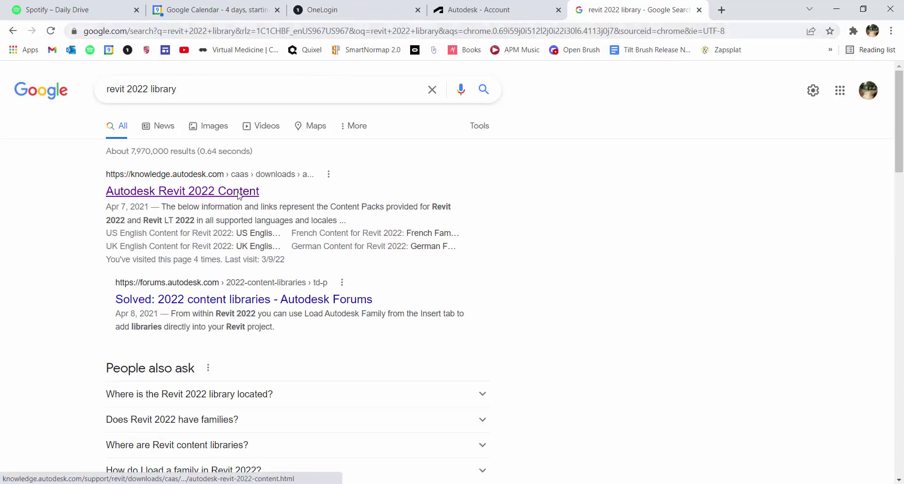
Dismiss the profile details dialog and examine the US English Content for Revit 2022 entry and its download size
{"action": "scroll", "coordinate": [422, 274], "scroll_direction": "down", "scroll_amount": 8}
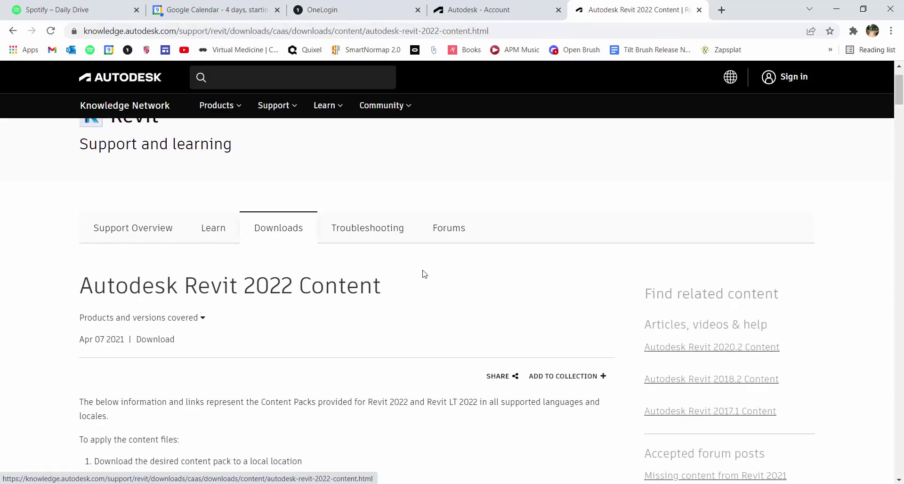
{"action": "scroll", "coordinate": [428, 278], "scroll_direction": "down", "scroll_amount": 6}
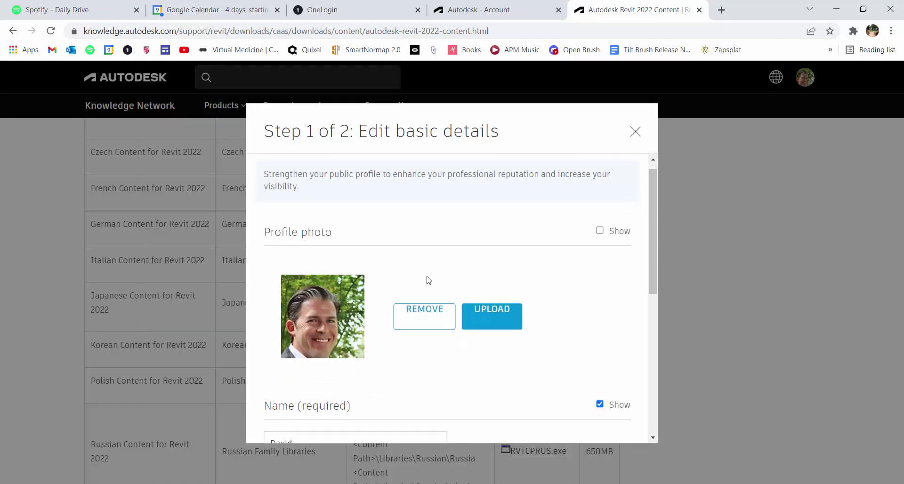
{"action": "left_click", "coordinate": [635, 133]}
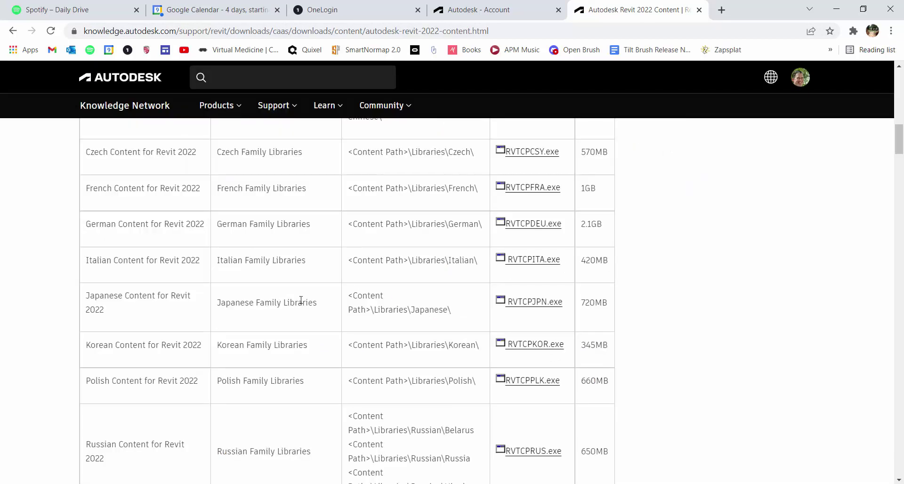
{"action": "scroll", "coordinate": [298, 301], "scroll_direction": "down", "scroll_amount": 3}
{"action": "scroll", "coordinate": [302, 305], "scroll_direction": "down", "scroll_amount": 3}
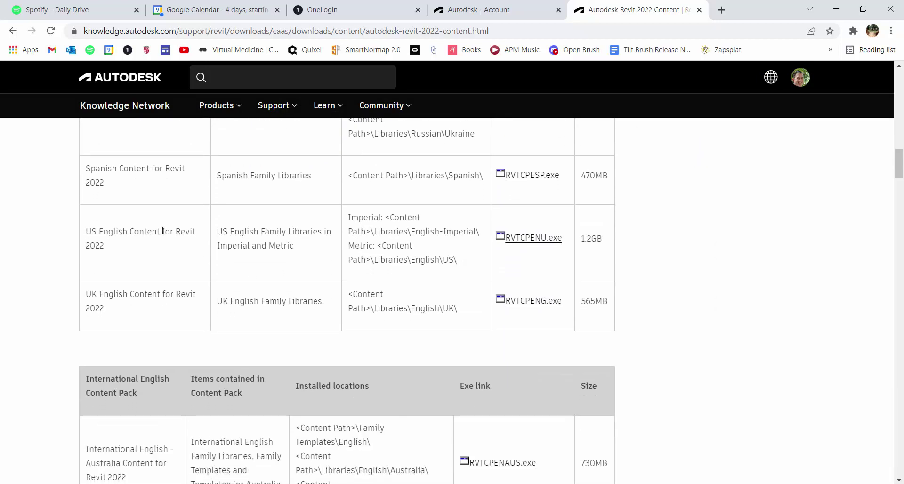
{"action": "left_click_drag", "start_coordinate": [115, 245], "coordinate": [76, 235]}
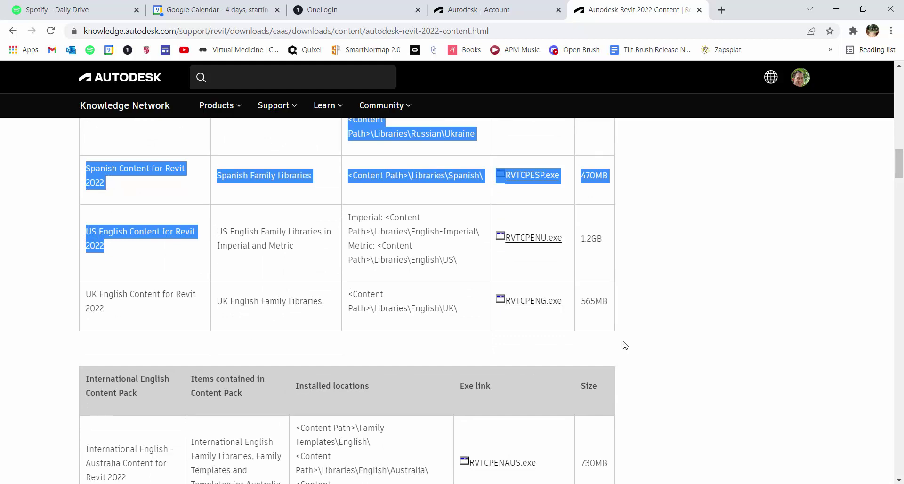
{"action": "left_click", "coordinate": [631, 276]}
{"action": "left_click_drag", "start_coordinate": [583, 239], "coordinate": [607, 243]}
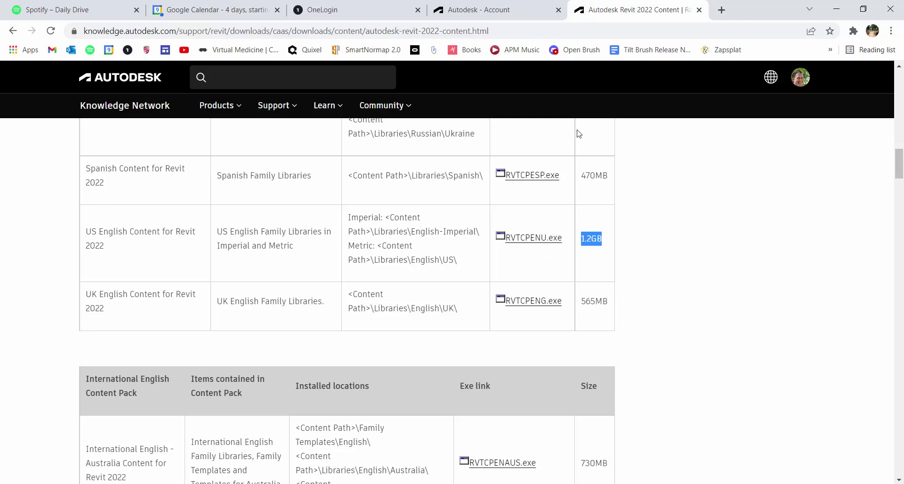
{"action": "left_click", "coordinate": [708, 215]}
Switch back to Revit and open the 3D view at the undivided side curtain walls
{"action": "key", "text": "alt+Tab"}
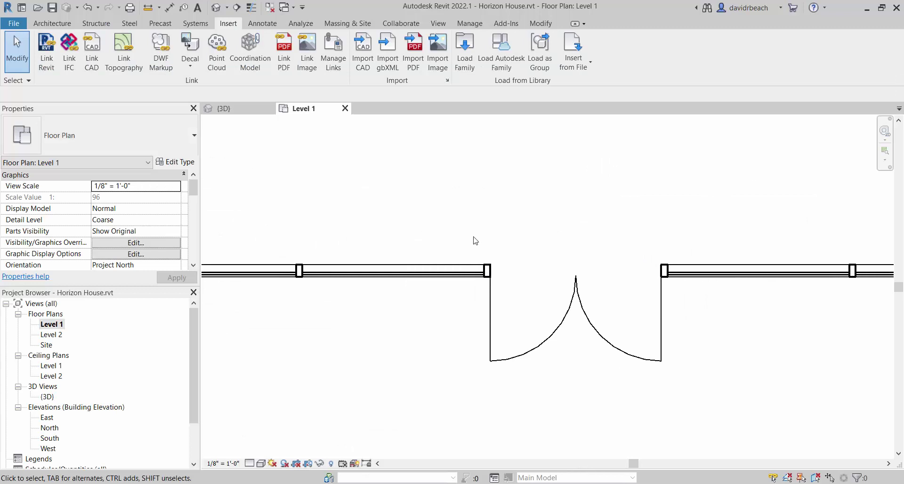
{"action": "scroll", "coordinate": [516, 214], "scroll_direction": "down", "scroll_amount": 3}
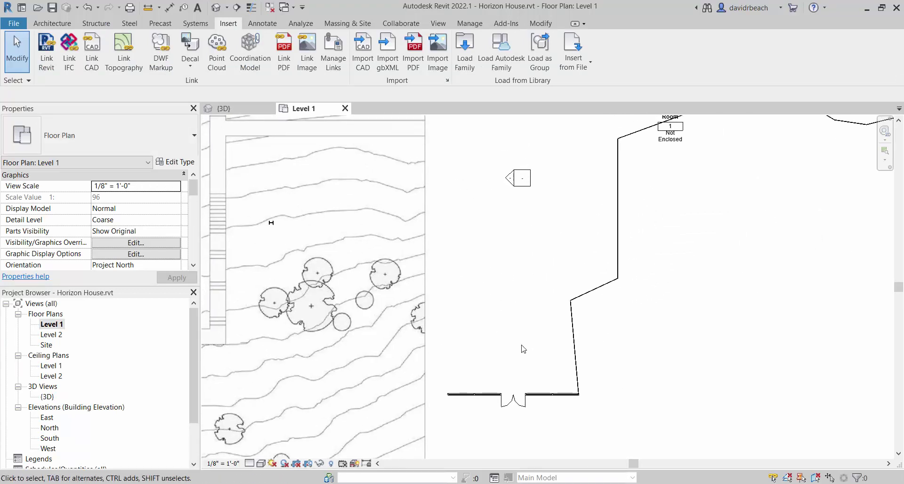
{"action": "middle_click_drag", "start_coordinate": [522, 348], "coordinate": [532, 338]}
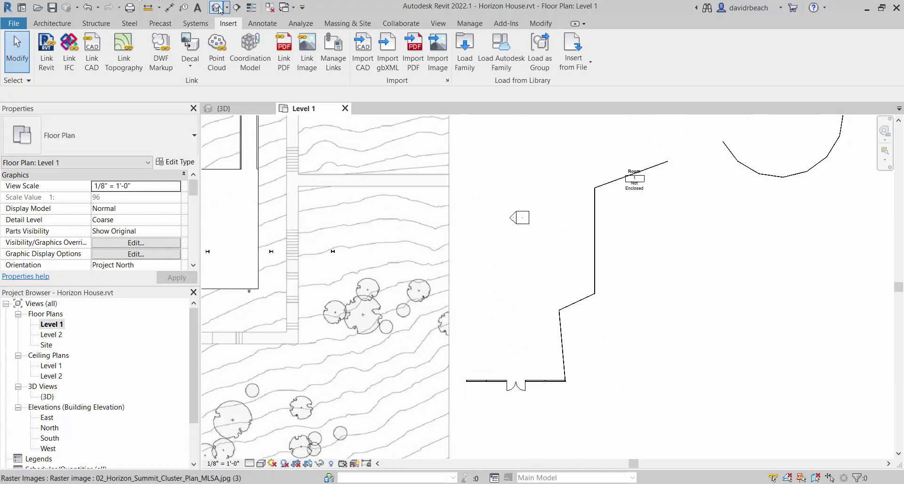
{"action": "key", "text": "ctrl+Tab"}
{"action": "scroll", "coordinate": [517, 369], "scroll_direction": "down", "scroll_amount": 6}
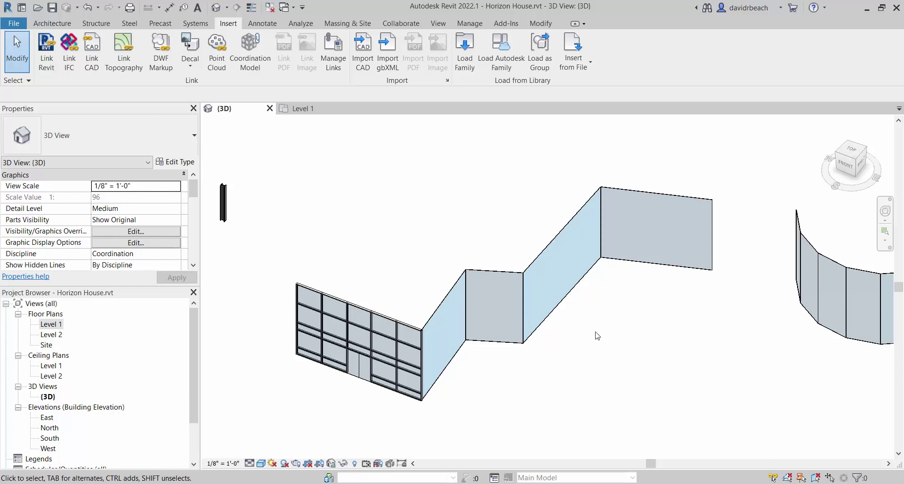
{"action": "middle_click_drag", "start_coordinate": [639, 324], "coordinate": [588, 300], "text": "shift"}
{"action": "scroll", "coordinate": [588, 299], "scroll_direction": "up", "scroll_amount": 3}
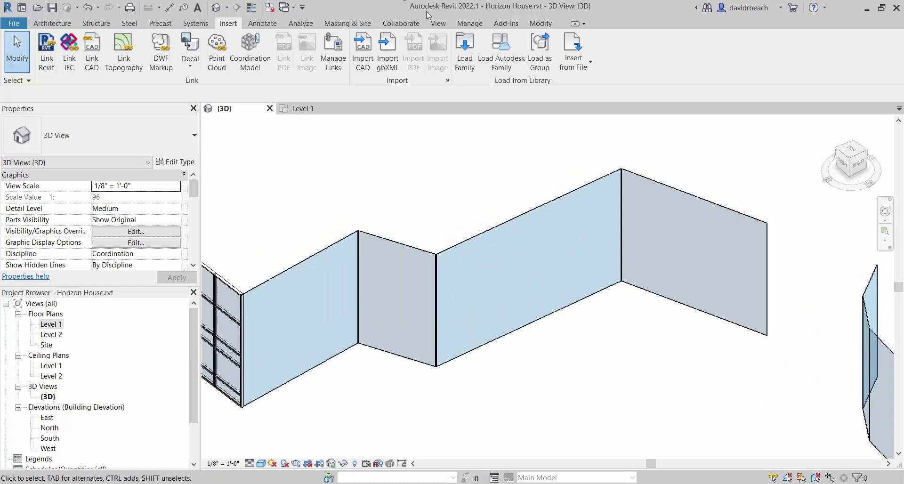
Divide the long side curtain wall with three vertical curtain grid lines at its midpoint and quarter points, spaced 8' - 4 1/2"
{"action": "left_click", "coordinate": [51, 23]}
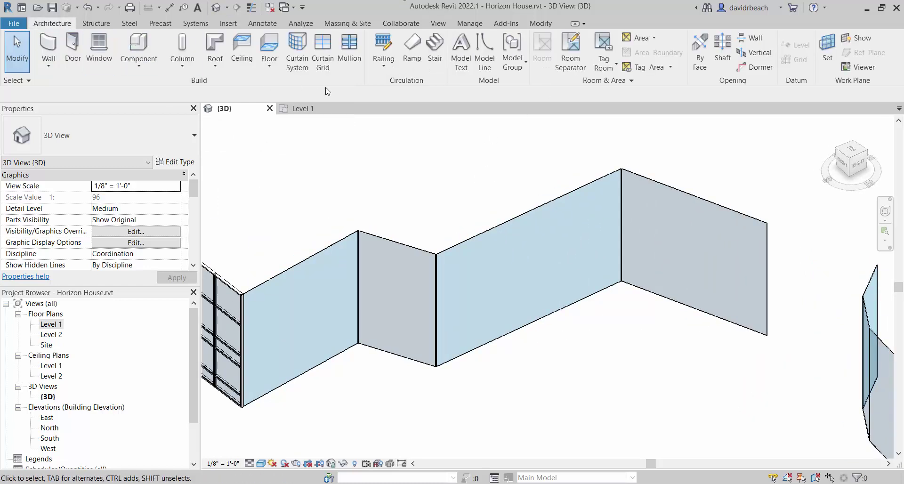
{"action": "left_click", "coordinate": [323, 50]}
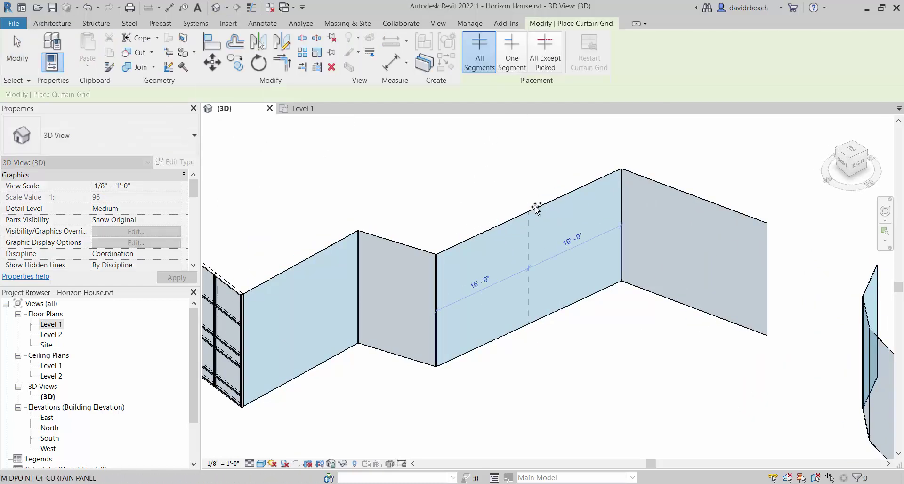
{"action": "left_click", "coordinate": [528, 211]}
{"action": "left_click", "coordinate": [574, 191]}
{"action": "left_click", "coordinate": [483, 232]}
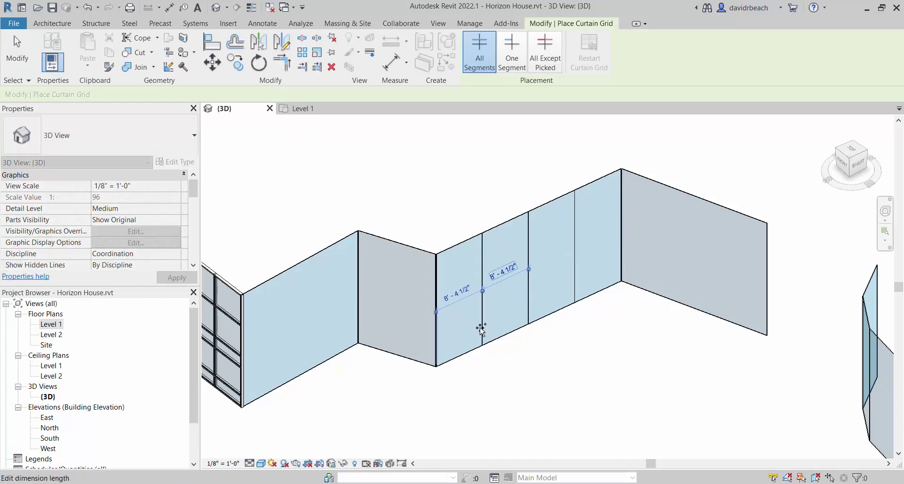
Add three horizontal curtain grid lines across the long side wall, two near the base and one near the top
{"action": "left_click", "coordinate": [437, 347]}
{"action": "left_click", "coordinate": [436, 328]}
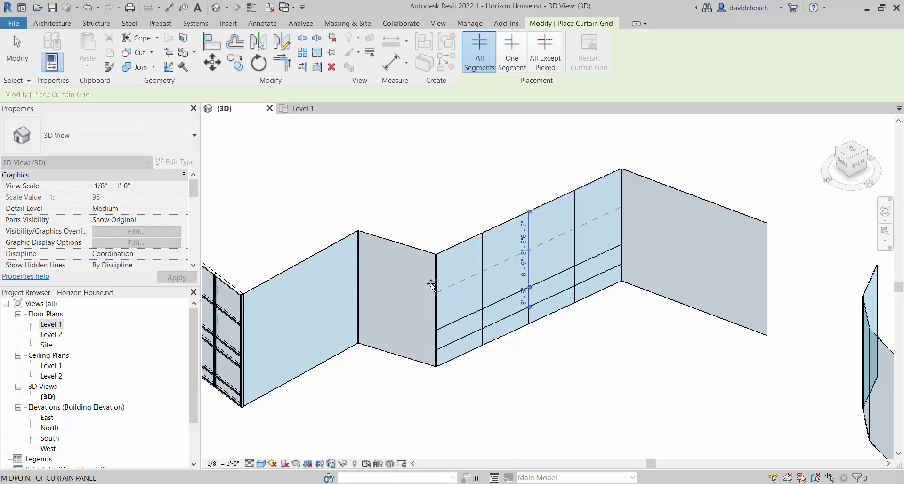
{"action": "left_click", "coordinate": [436, 279]}
{"action": "key", "text": "Escape"}
{"action": "key", "text": "Escape"}
{"action": "scroll", "coordinate": [517, 282], "scroll_direction": "up", "scroll_amount": 2}
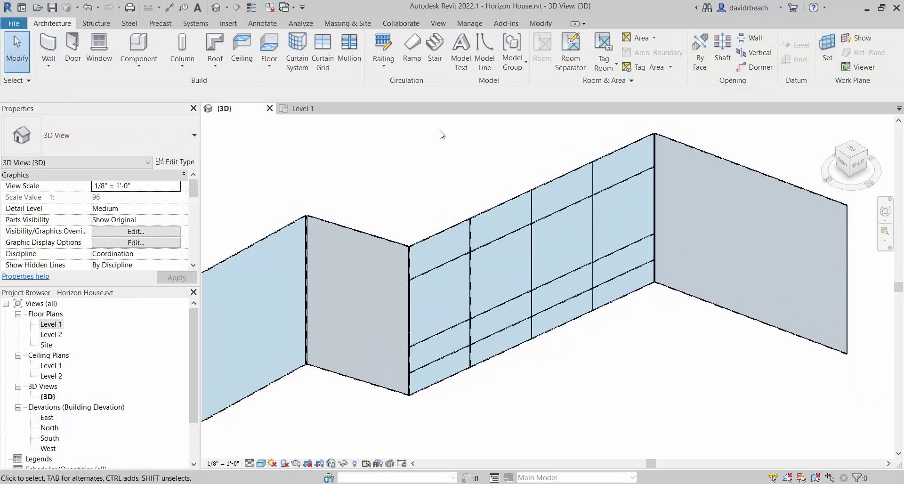
Place 2.5" x 5" rectangular mullions on all grid lines of the long side curtain wall
{"action": "left_click", "coordinate": [349, 45]}
{"action": "left_click", "coordinate": [530, 52]}
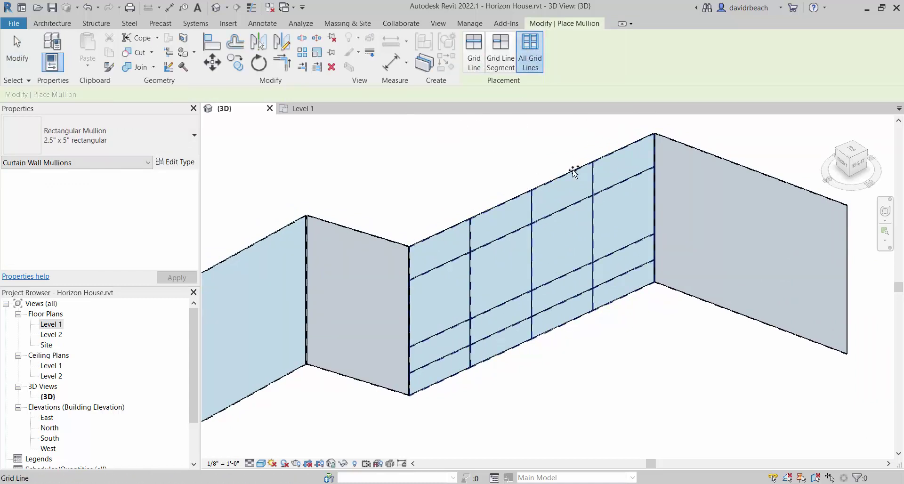
{"action": "left_click", "coordinate": [575, 171]}
{"action": "key", "text": "Escape"}
{"action": "scroll", "coordinate": [612, 358], "scroll_direction": "down", "scroll_amount": 2}
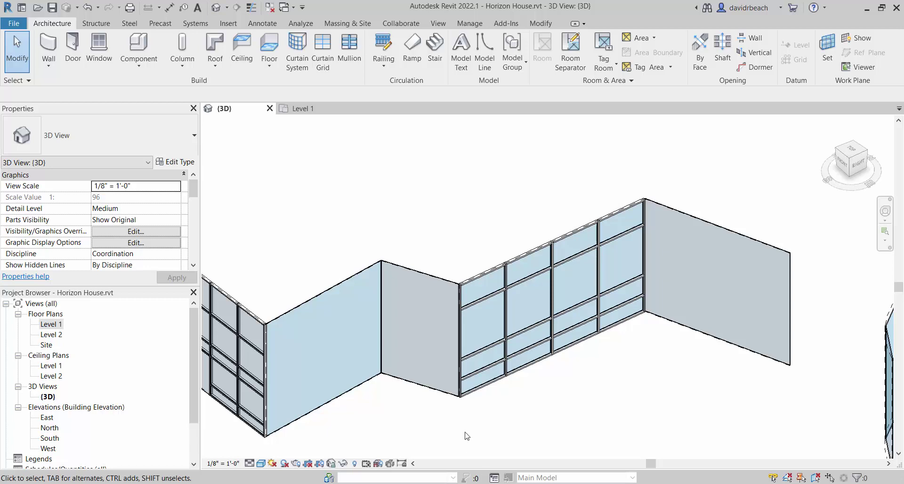
View the whole model in 3D and open the Level 1 floor plan at the empty area beyond the curtain walls
{"action": "scroll", "coordinate": [532, 375], "scroll_direction": "down", "scroll_amount": 5}
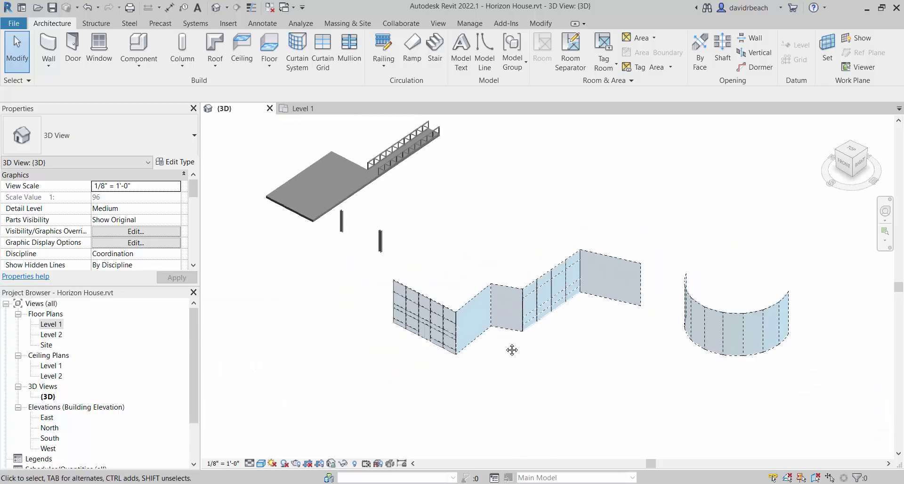
{"action": "middle_click_drag", "start_coordinate": [512, 350], "coordinate": [539, 349]}
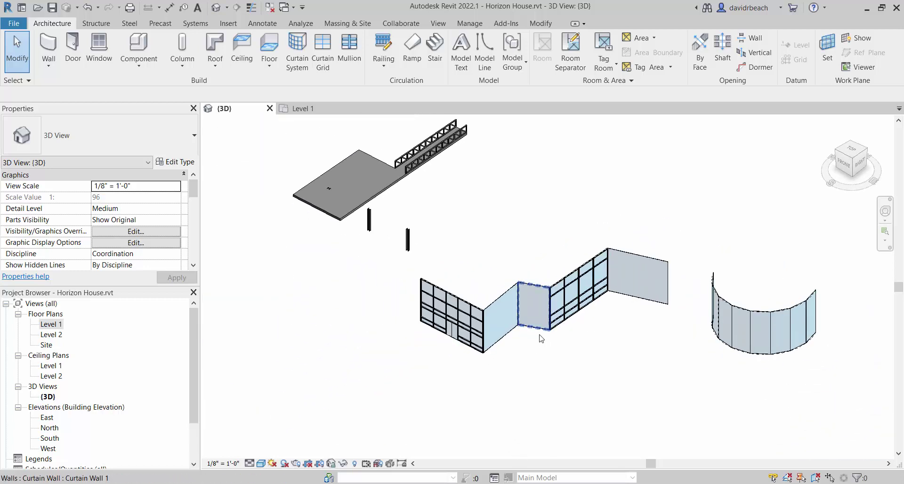
{"action": "middle_click_drag", "start_coordinate": [342, 341], "coordinate": [480, 314], "text": "shift"}
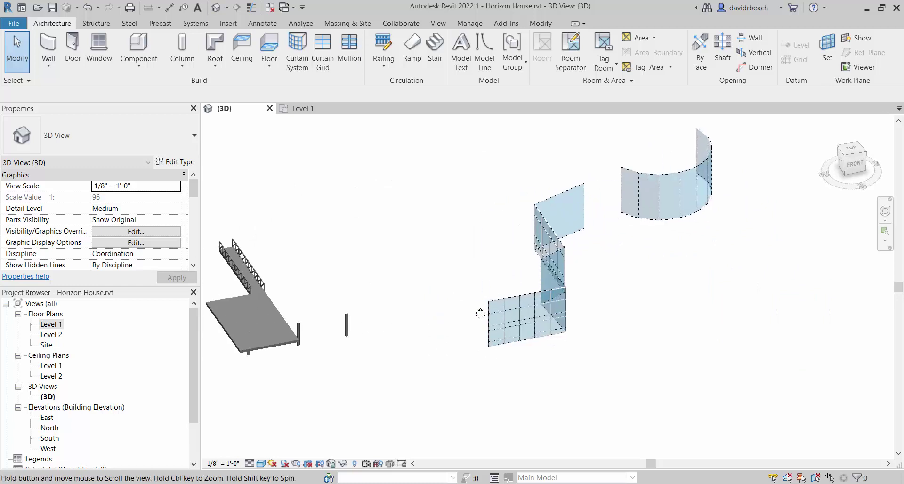
{"action": "scroll", "coordinate": [476, 308], "scroll_direction": "up", "scroll_amount": 2}
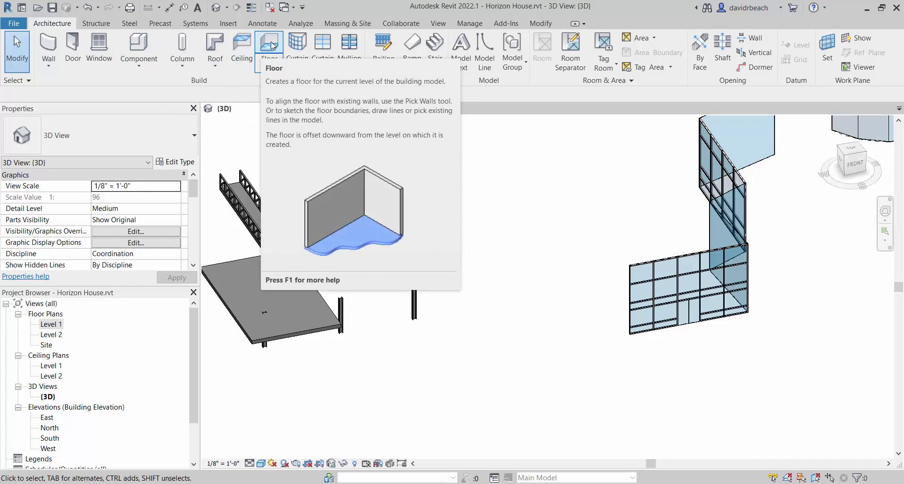
{"action": "double_click", "coordinate": [49, 325]}
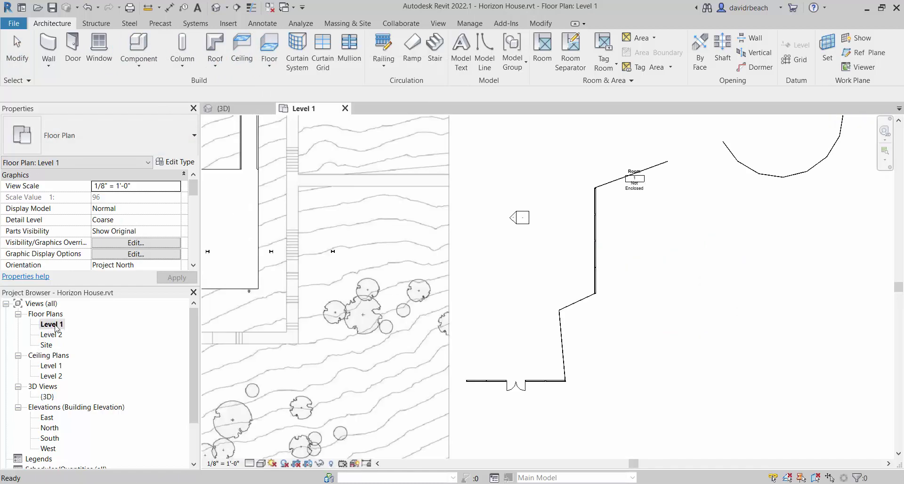
{"action": "scroll", "coordinate": [520, 216], "scroll_direction": "up", "scroll_amount": 5}
{"action": "middle_click_drag", "start_coordinate": [520, 216], "coordinate": [689, 372]}
Start a Generic - 12" floor on Level 1 and sketch an irregular chain of straight boundary lines in the empty area north of the walls
{"action": "left_click", "coordinate": [268, 46]}
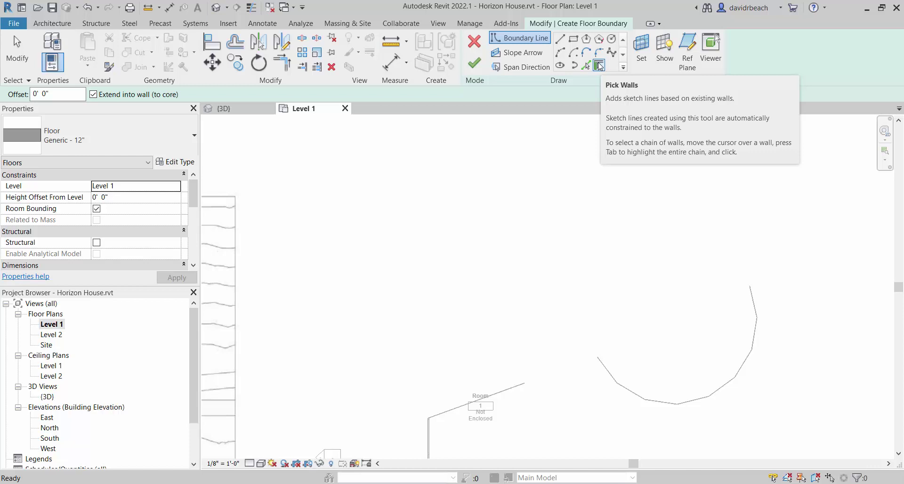
{"action": "left_click", "coordinate": [559, 39]}
{"action": "left_click", "coordinate": [318, 232]}
{"action": "left_click", "coordinate": [452, 232]}
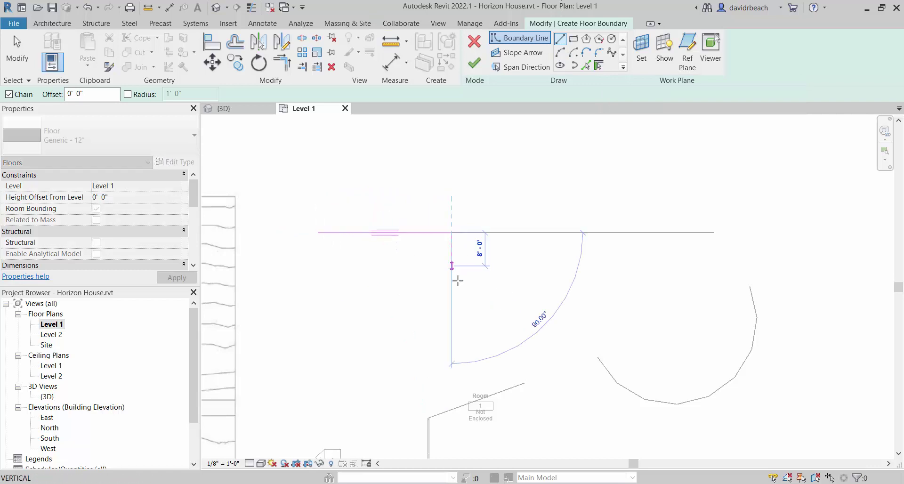
{"action": "left_click", "coordinate": [457, 301]}
{"action": "left_click", "coordinate": [410, 279]}
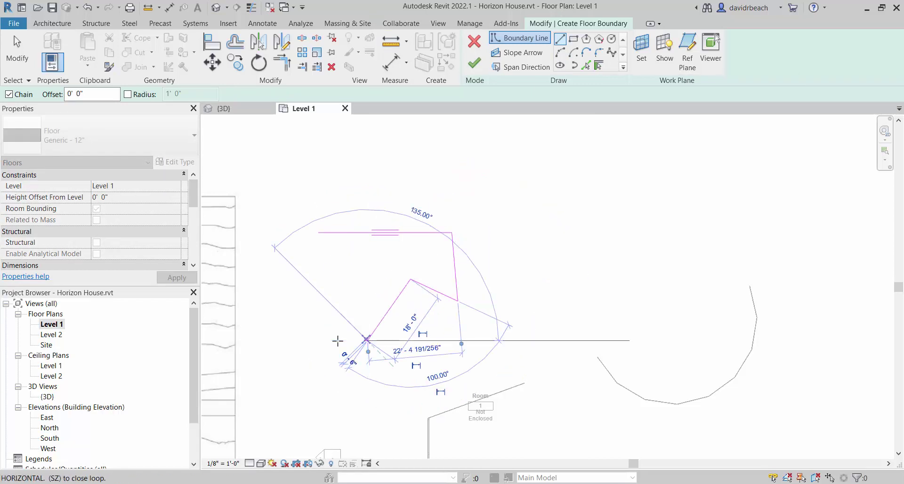
{"action": "left_click", "coordinate": [368, 339]}
{"action": "left_click", "coordinate": [291, 340]}
{"action": "left_click", "coordinate": [292, 307]}
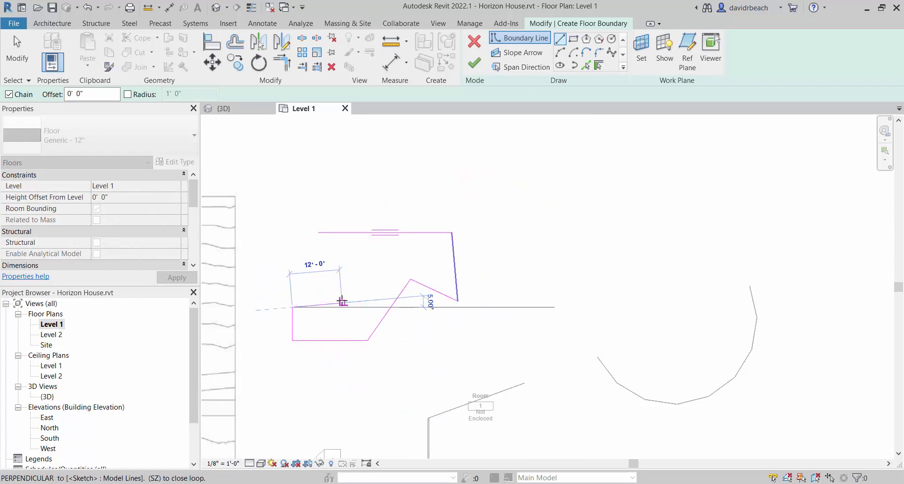
{"action": "left_click", "coordinate": [337, 285]}
{"action": "scroll", "coordinate": [337, 258], "scroll_direction": "up", "scroll_amount": 2}
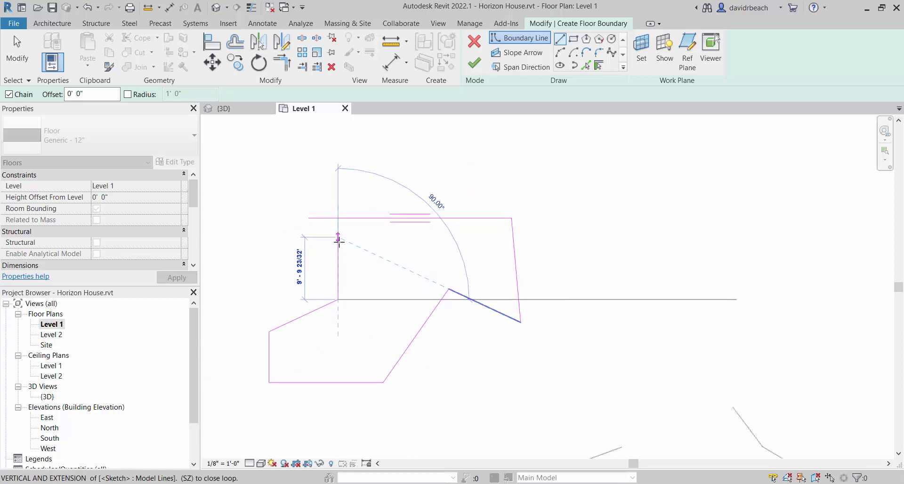
{"action": "left_click", "coordinate": [337, 244]}
{"action": "left_click", "coordinate": [252, 237]}
{"action": "left_click", "coordinate": [253, 225]}
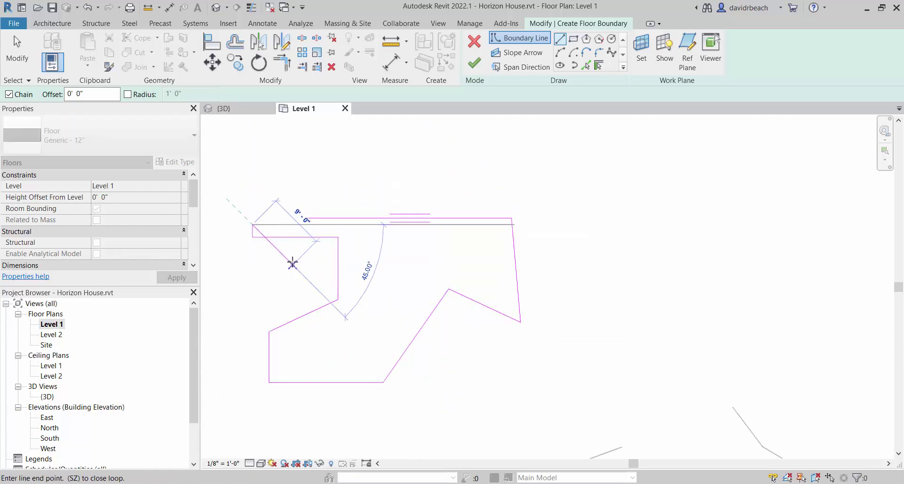
{"action": "key", "text": "Escape"}
{"action": "key", "text": "Escape"}
Trim the short vertical end line and the long upper boundary line to a corner, closing the floor boundary
{"action": "key", "text": "t"}
{"action": "key", "text": "r"}
{"action": "left_click", "coordinate": [253, 231]}
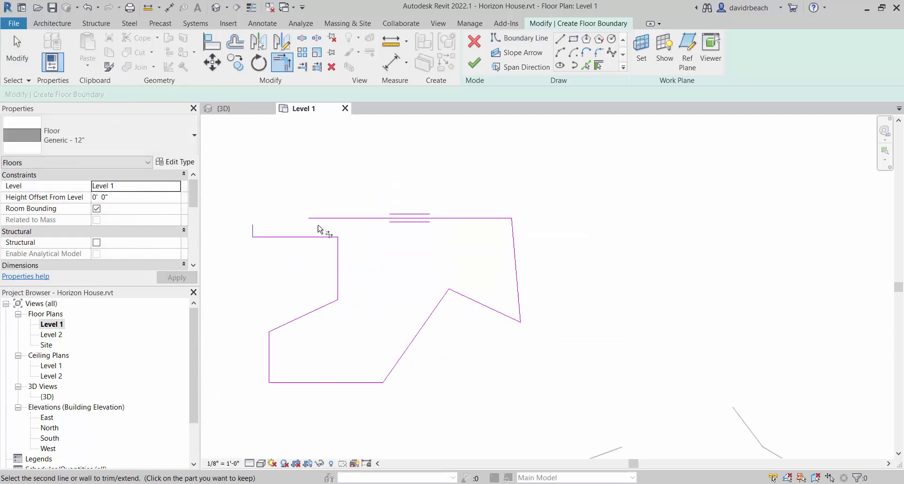
{"action": "left_click", "coordinate": [343, 219]}
{"action": "scroll", "coordinate": [506, 295], "scroll_direction": "down", "scroll_amount": 2}
{"action": "key", "text": "Escape"}
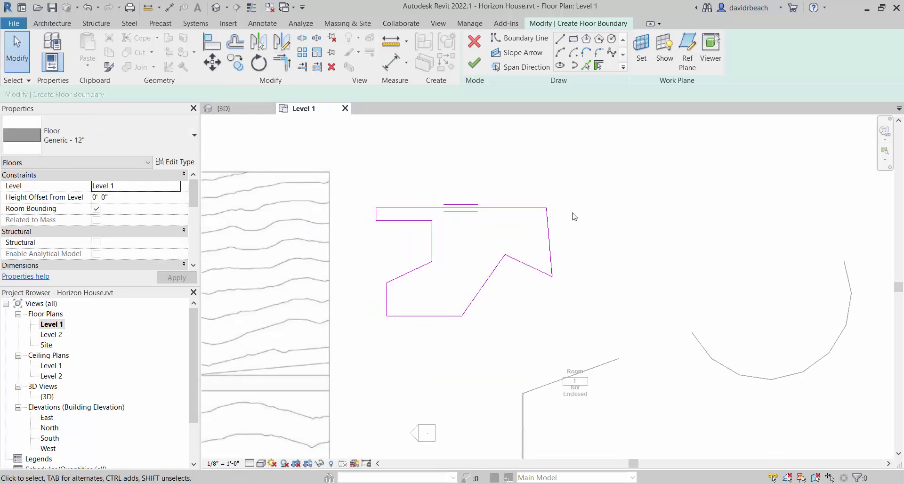
Delete the inner vertical boundary line, try to finish the floor with the open loop, and decline to discard the sketch
{"action": "left_click", "coordinate": [432, 250]}
{"action": "key", "text": "Delete"}
{"action": "left_click", "coordinate": [474, 62]}
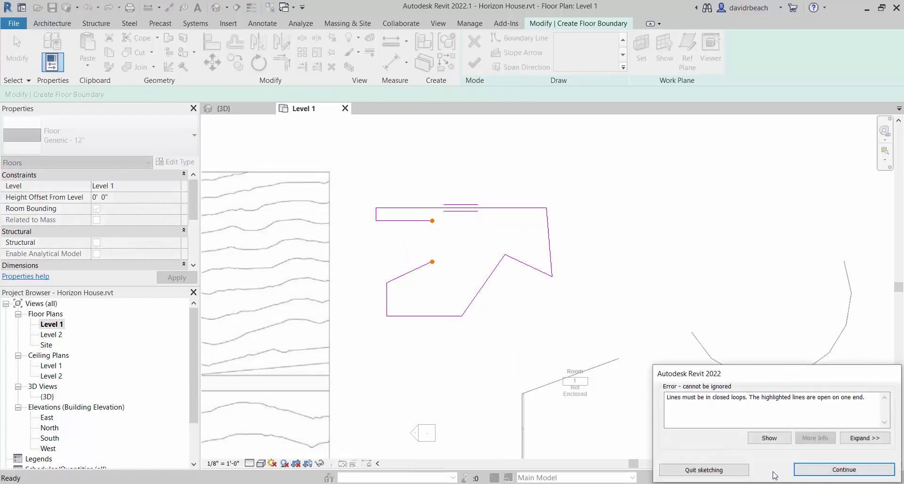
{"action": "left_click", "coordinate": [702, 470]}
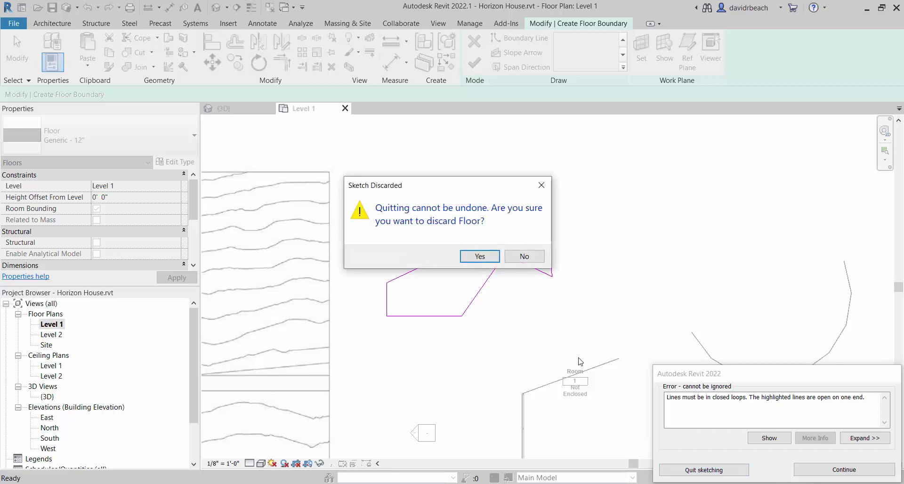
{"action": "left_click", "coordinate": [525, 256]}
{"action": "scroll", "coordinate": [429, 216], "scroll_direction": "up", "scroll_amount": 3}
{"action": "middle_click_drag", "start_coordinate": [429, 216], "coordinate": [451, 232]}
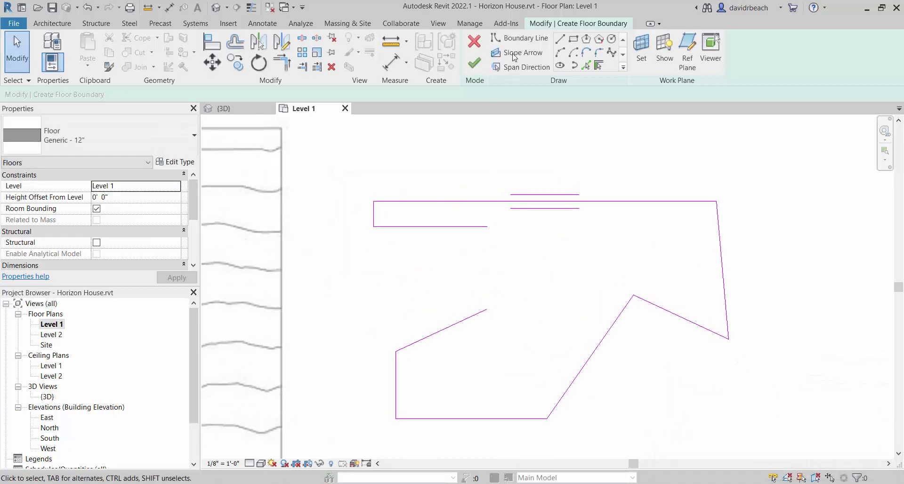
Redraw the missing vertical boundary line between the two open endpoints and finish the floor
{"action": "key", "text": "l"}
{"action": "key", "text": "i"}
{"action": "left_click", "coordinate": [486, 226]}
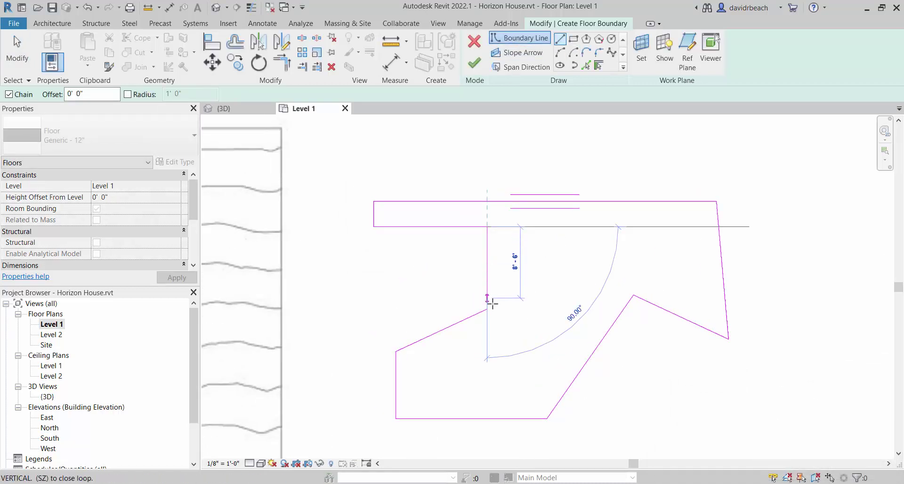
{"action": "left_click", "coordinate": [487, 310]}
{"action": "key", "text": "Escape"}
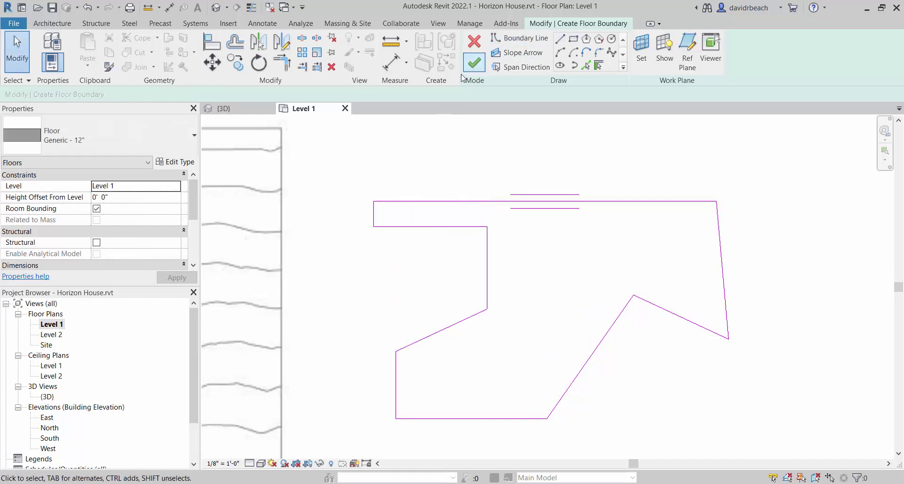
{"action": "left_click", "coordinate": [474, 63]}
{"action": "left_click", "coordinate": [458, 125]}
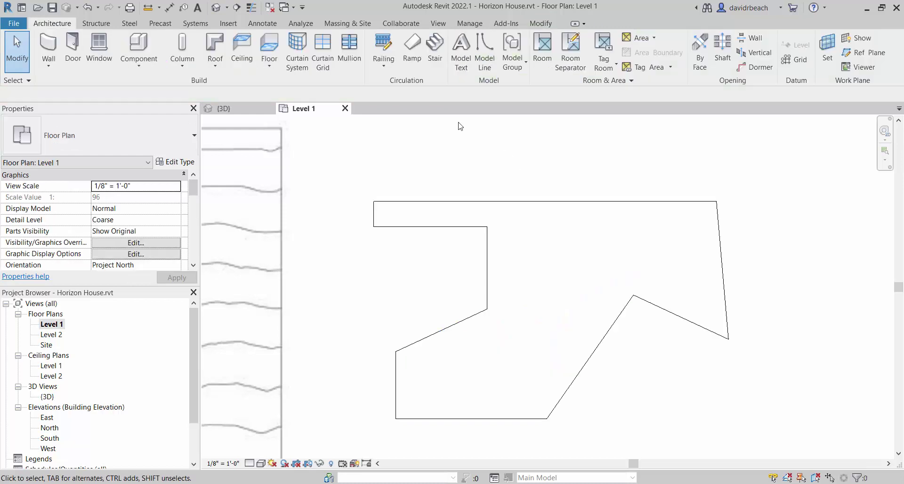
Examine the new floor in the 3D view and open the East elevation to check the floors against the levels
{"action": "key", "text": "ctrl+Tab"}
{"action": "middle_click_drag", "start_coordinate": [461, 221], "coordinate": [518, 207], "text": "shift"}
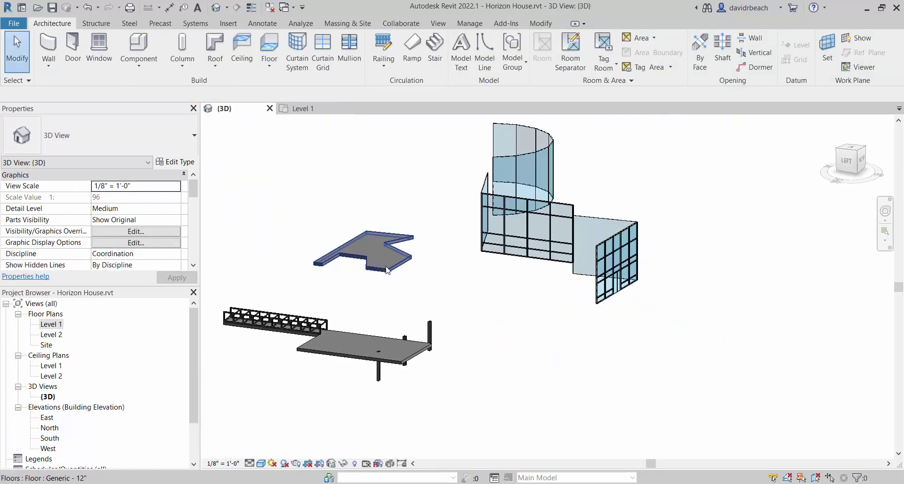
{"action": "double_click", "coordinate": [47, 418]}
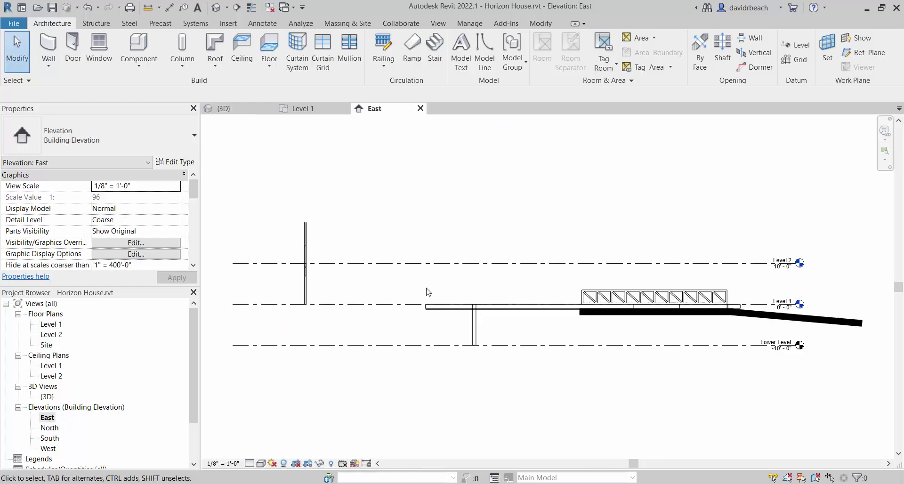
{"action": "middle_click_drag", "start_coordinate": [426, 292], "coordinate": [527, 301]}
{"action": "scroll", "coordinate": [527, 301], "scroll_direction": "down", "scroll_amount": 4}
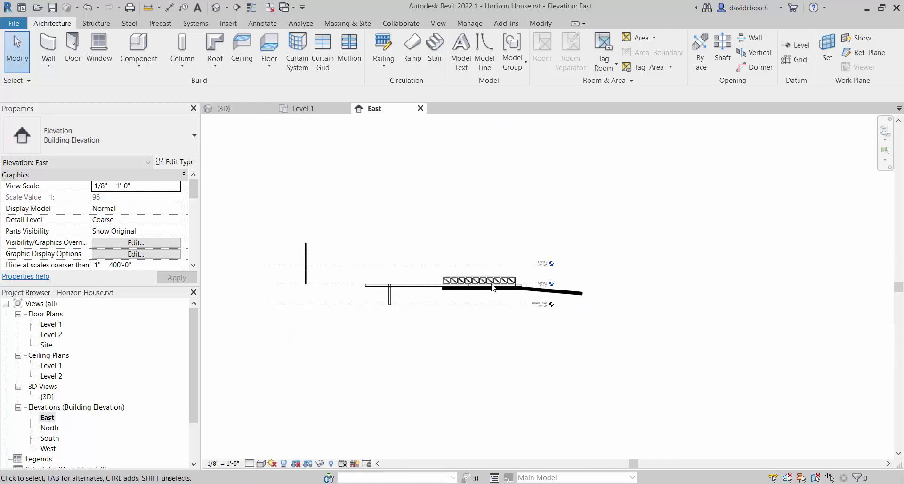
{"action": "middle_click_drag", "start_coordinate": [587, 283], "coordinate": [774, 281]}
{"action": "scroll", "coordinate": [557, 282], "scroll_direction": "up", "scroll_amount": 1}
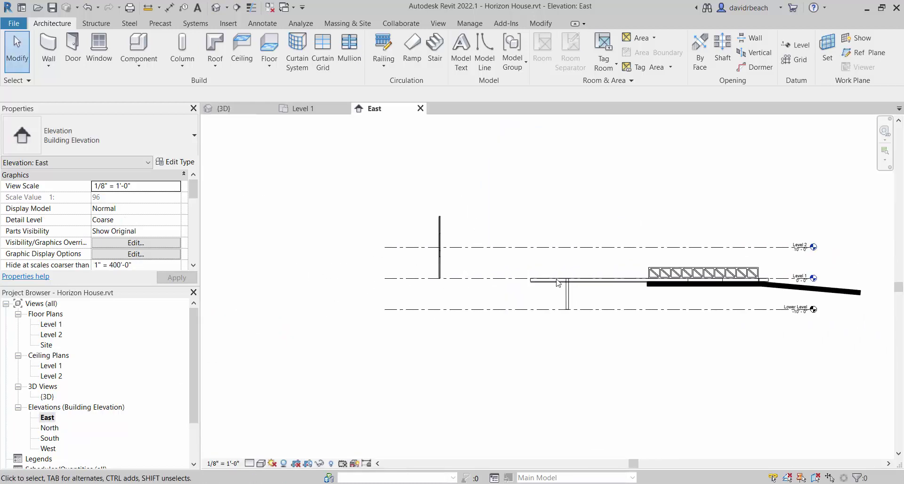
Open the North elevation and select the irregular floor to check its position against Level 1
{"action": "double_click", "coordinate": [49, 427]}
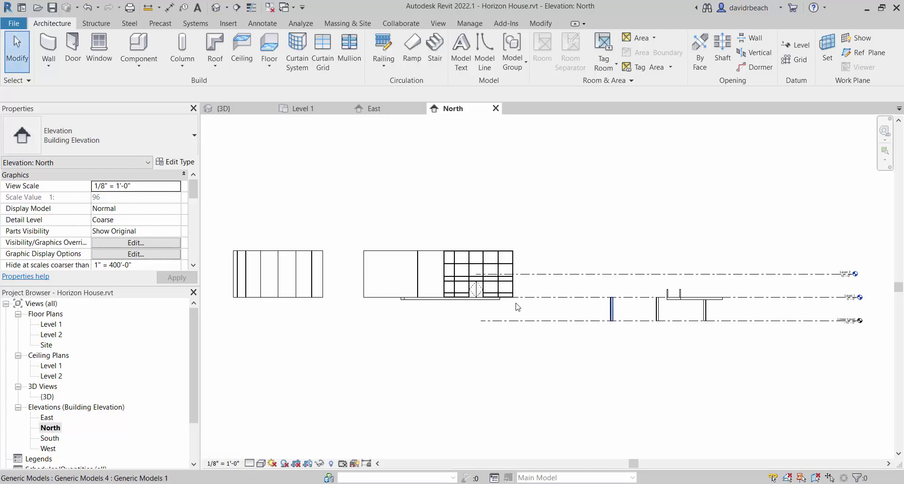
{"action": "scroll", "coordinate": [417, 306], "scroll_direction": "up", "scroll_amount": 2}
{"action": "left_click", "coordinate": [421, 304]}
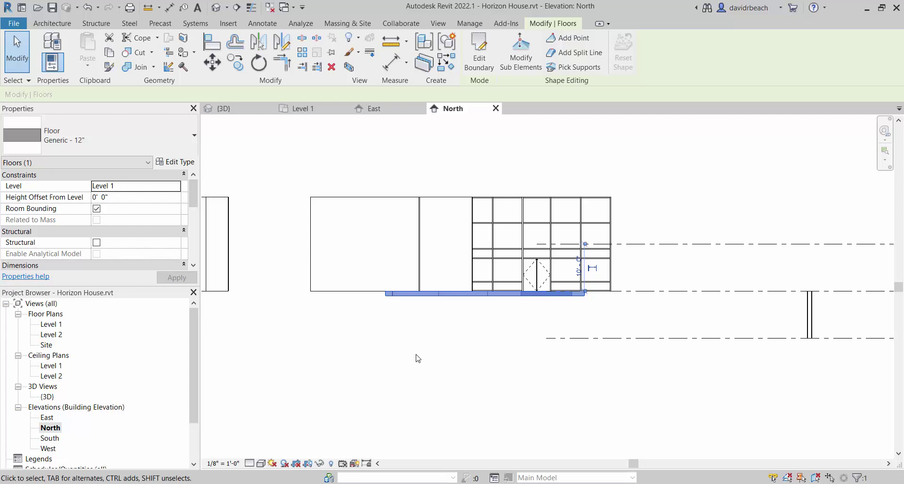
Edit the irregular floor's boundary in the Level 1 plan and sketch a circle of about 5' radius inside it
{"action": "double_click", "coordinate": [51, 324]}
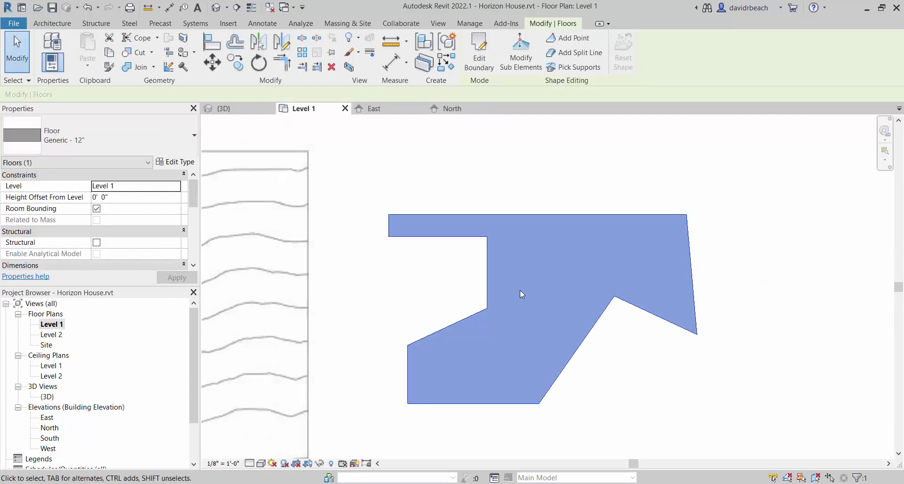
{"action": "left_click", "coordinate": [534, 133]}
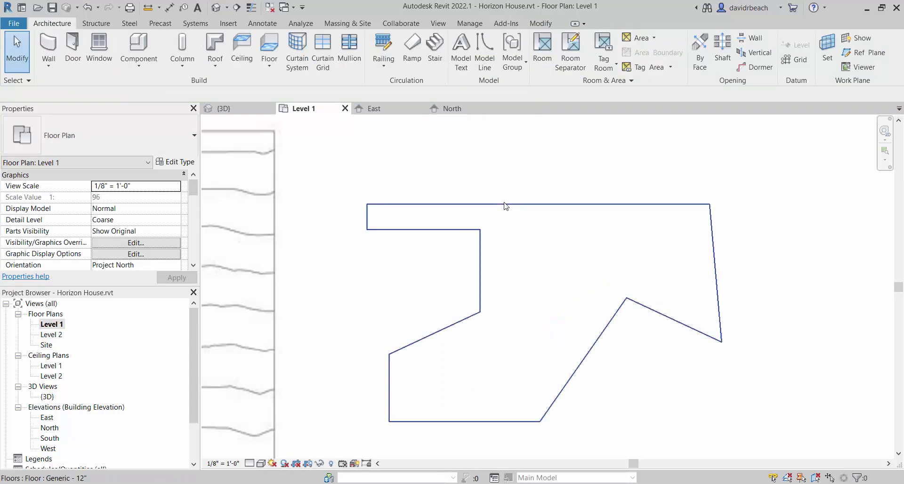
{"action": "left_click", "coordinate": [503, 204]}
{"action": "left_click", "coordinate": [476, 56]}
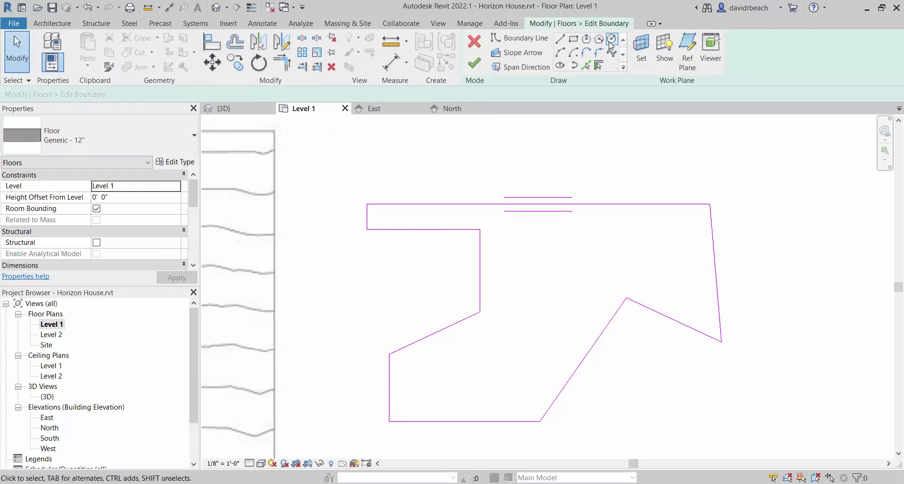
{"action": "left_click", "coordinate": [611, 40]}
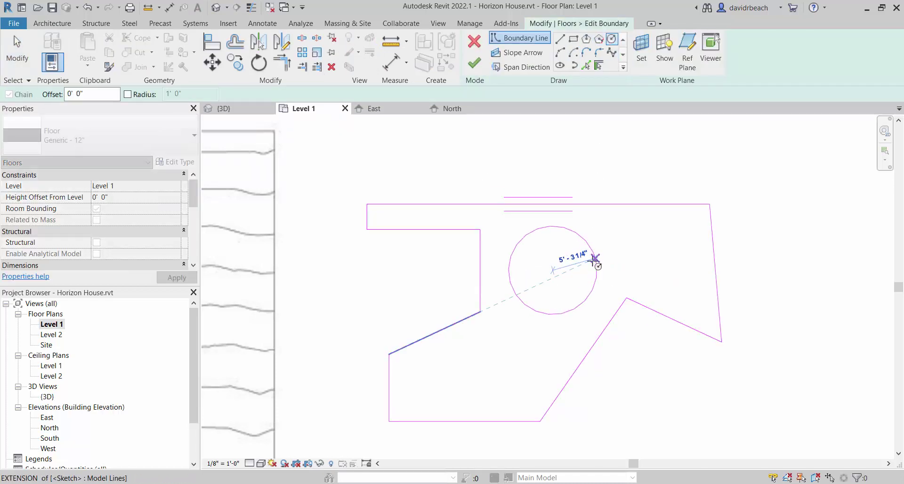
{"action": "left_click", "coordinate": [592, 257]}
{"action": "key", "text": "Escape"}
{"action": "scroll", "coordinate": [592, 301], "scroll_direction": "up", "scroll_amount": 2}
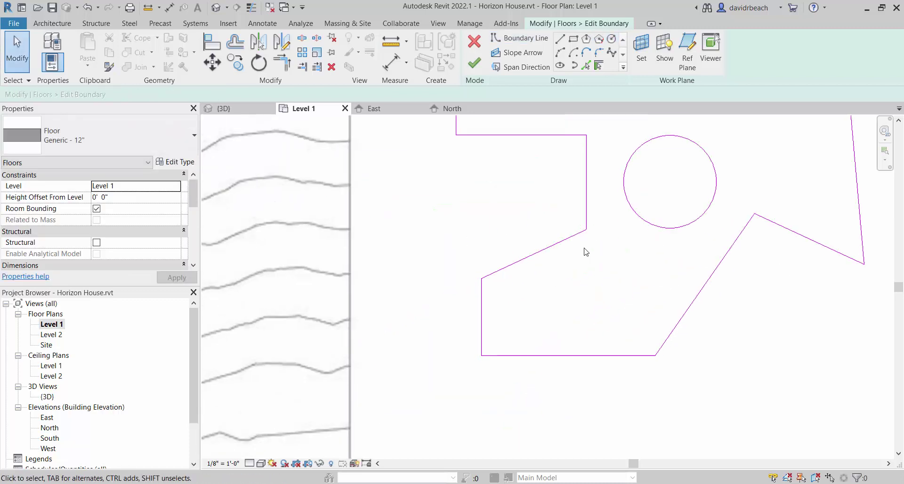
Sketch a closed rectangular loop about 4' deep inside the floor's lower wing and finish the boundary edit
{"action": "left_click", "coordinate": [560, 42]}
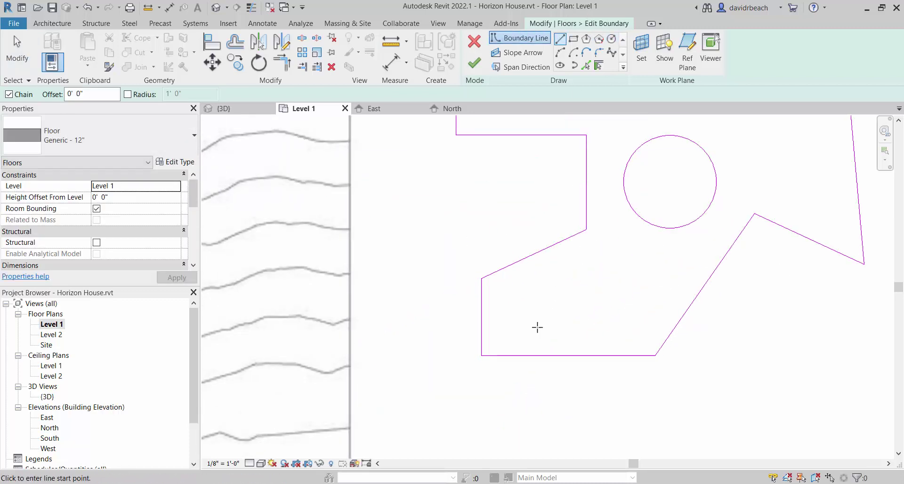
{"action": "left_click", "coordinate": [516, 287]}
{"action": "left_click", "coordinate": [631, 288]}
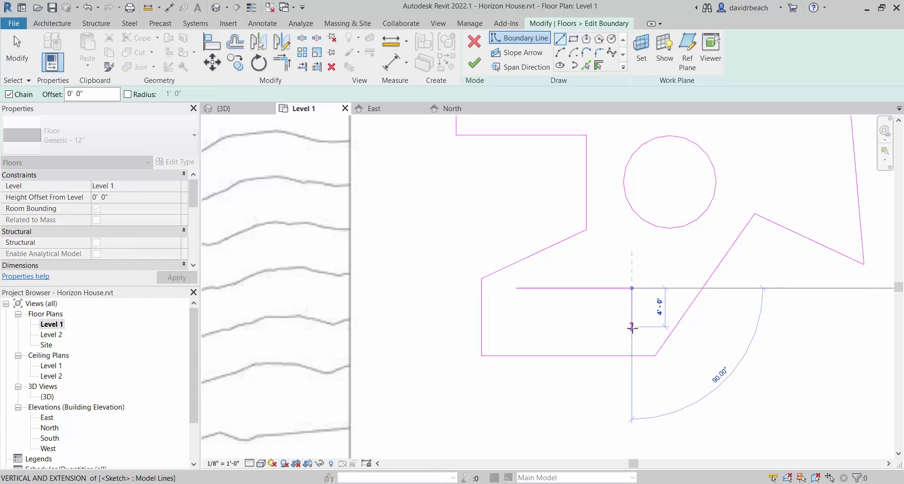
{"action": "left_click", "coordinate": [632, 326]}
{"action": "left_click", "coordinate": [516, 326]}
{"action": "left_click", "coordinate": [516, 287]}
{"action": "key", "text": "Escape"}
{"action": "key", "text": "Escape"}
{"action": "scroll", "coordinate": [514, 298], "scroll_direction": "down", "scroll_amount": 4}
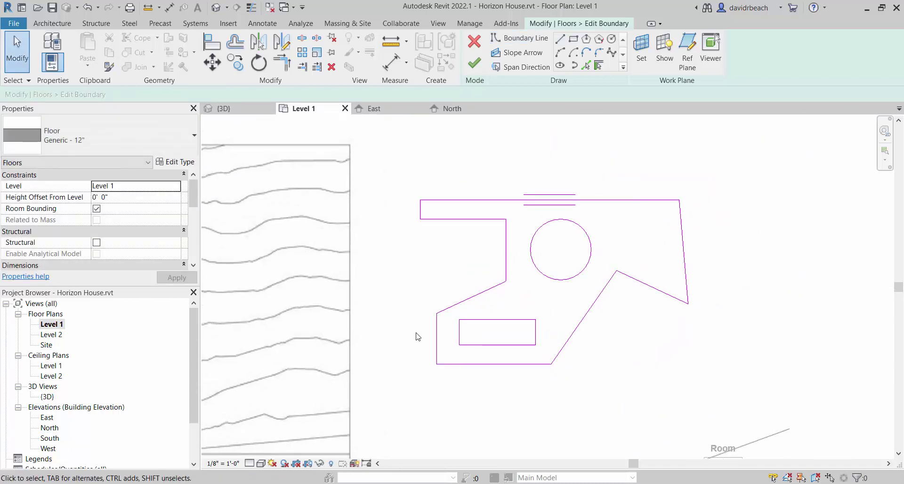
{"action": "left_click", "coordinate": [474, 62]}
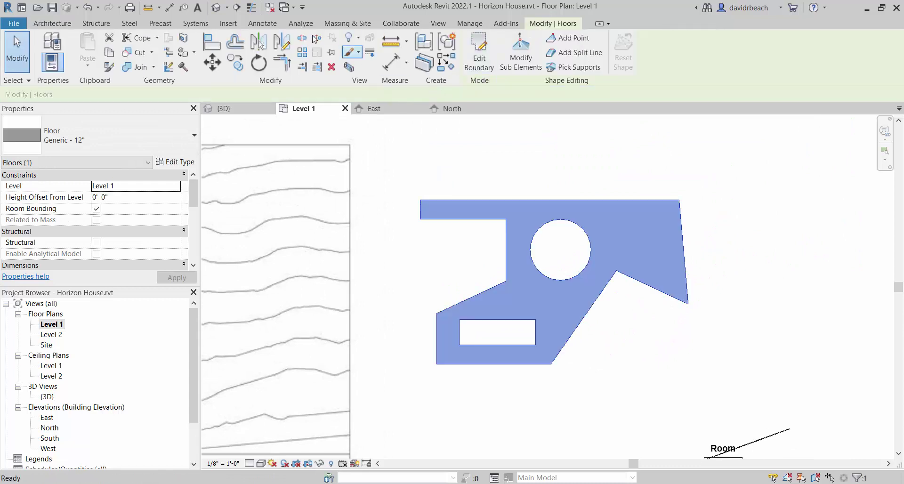
Examine the floor's circular and rectangular openings in the 3D view
{"action": "left_click", "coordinate": [225, 6]}
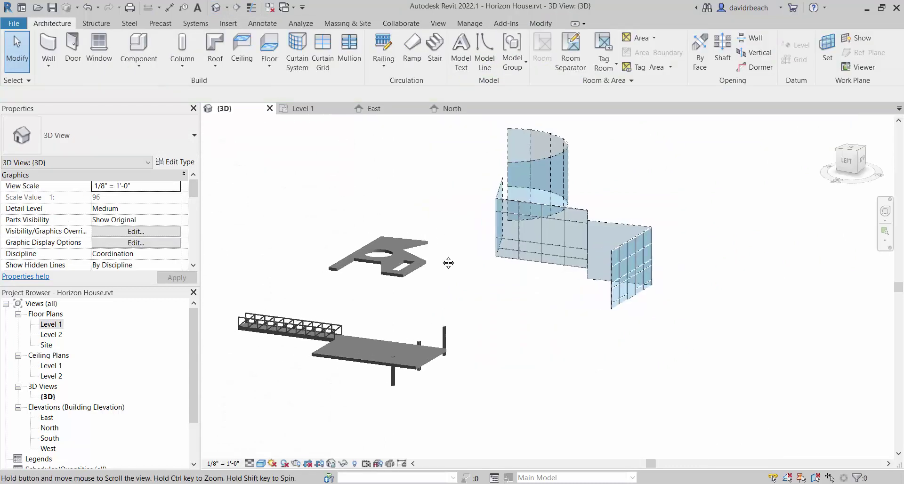
{"action": "left_click", "coordinate": [403, 281]}
{"action": "middle_click_drag", "start_coordinate": [403, 282], "coordinate": [362, 306], "text": "shift"}
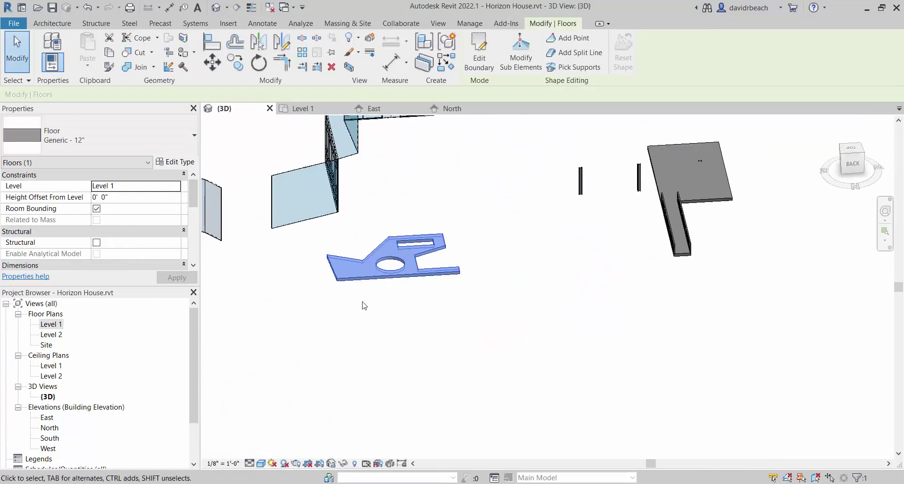
{"action": "scroll", "coordinate": [356, 267], "scroll_direction": "up", "scroll_amount": 3}
{"action": "middle_click_drag", "start_coordinate": [356, 267], "coordinate": [379, 300]}
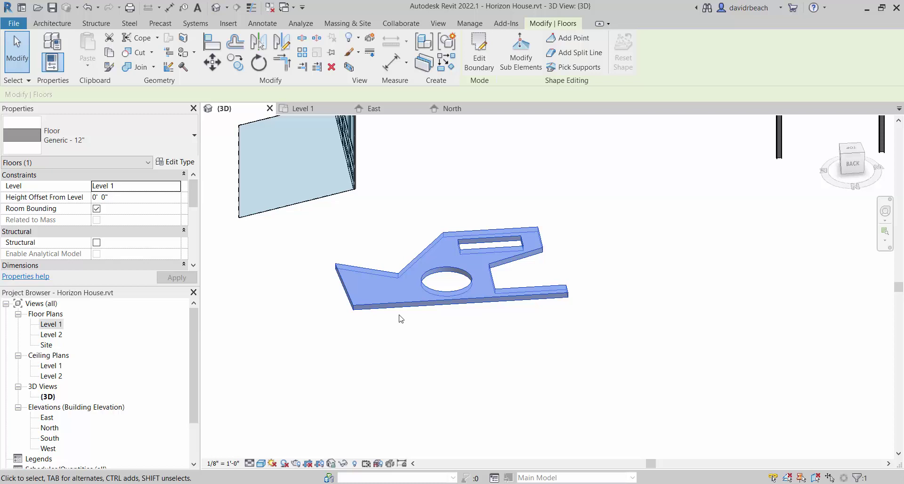
{"action": "left_click", "coordinate": [573, 195]}
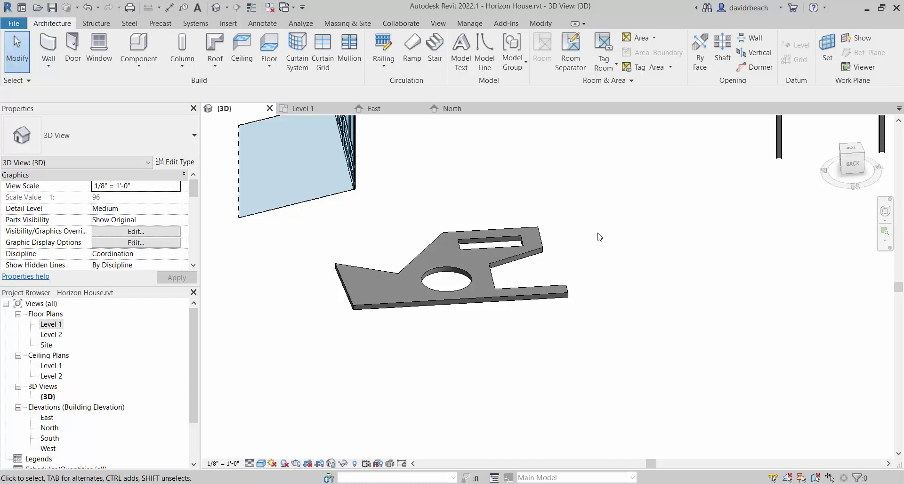
Start a roof by footprint in an empty area of the 3D view and set its base level to Level 2
{"action": "scroll", "coordinate": [599, 236], "scroll_direction": "down", "scroll_amount": 2}
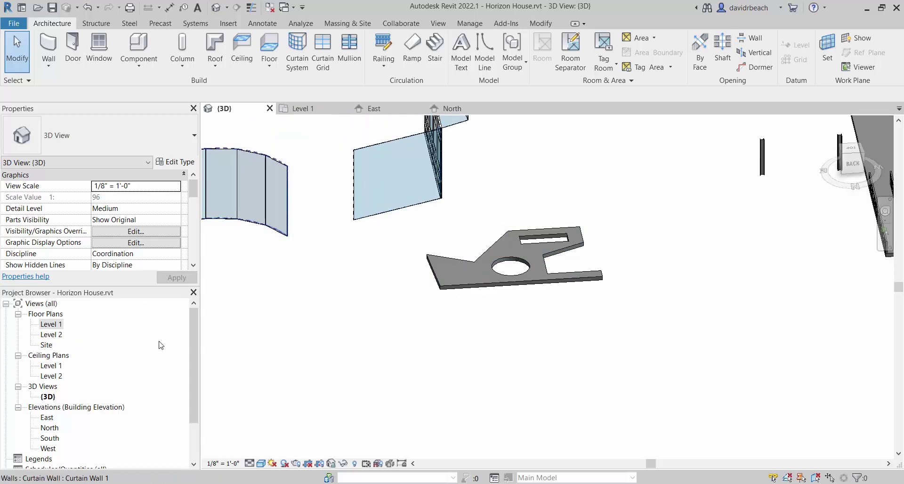
{"action": "middle_click_drag", "start_coordinate": [367, 329], "coordinate": [604, 286], "text": "shift"}
{"action": "scroll", "coordinate": [604, 285], "scroll_direction": "up", "scroll_amount": 1}
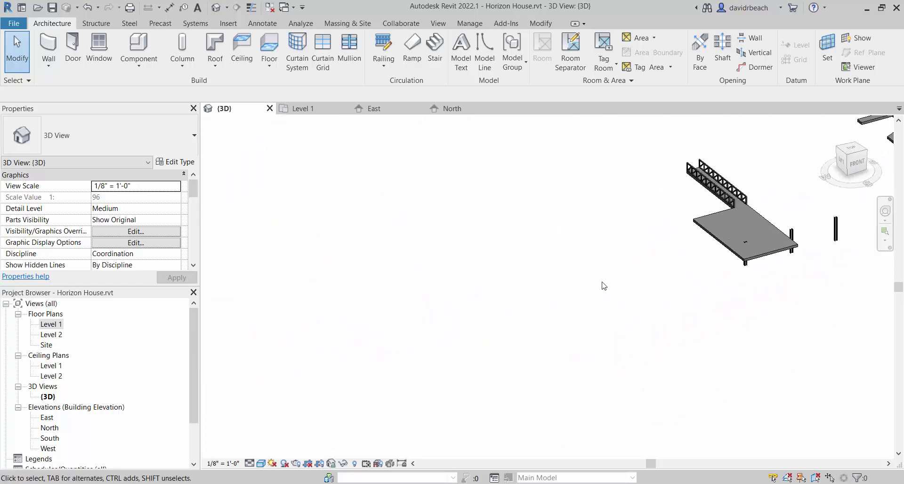
{"action": "left_click", "coordinate": [215, 47]}
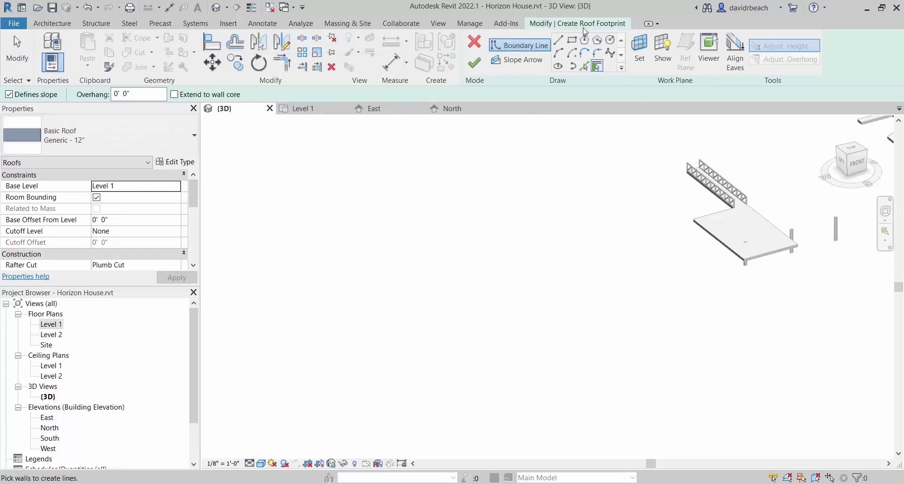
{"action": "left_click", "coordinate": [558, 40]}
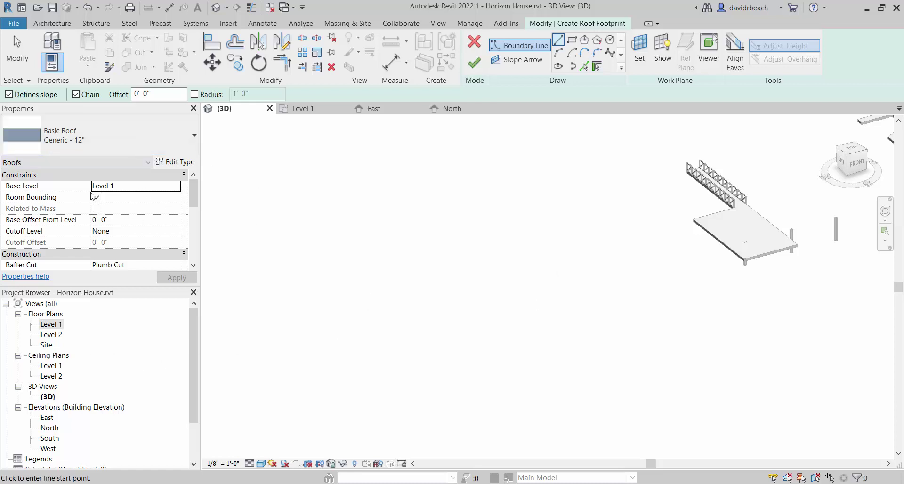
{"action": "left_click", "coordinate": [162, 188]}
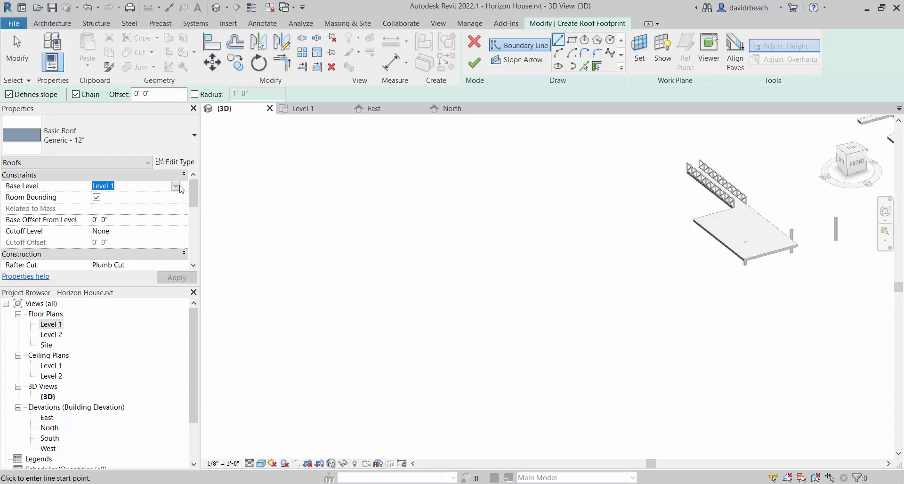
{"action": "left_click", "coordinate": [170, 188]}
{"action": "left_click", "coordinate": [116, 220]}
{"action": "key", "text": "Down"}
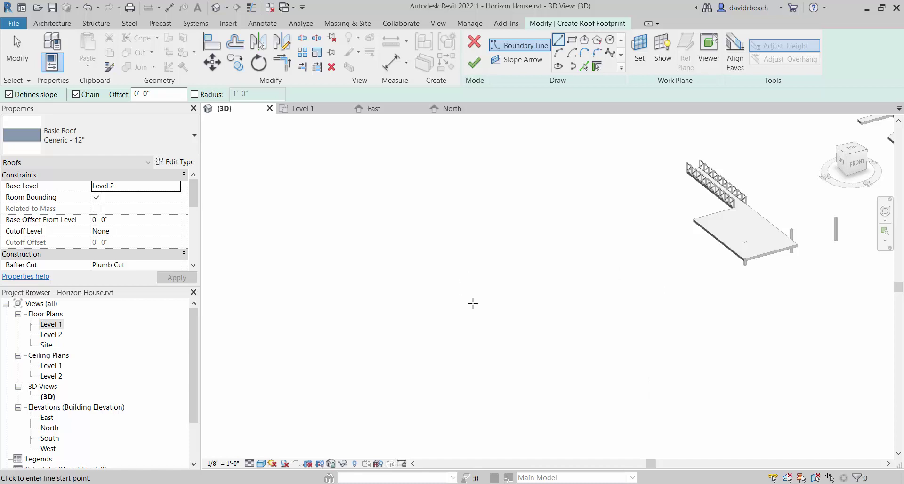
Sketch a rectangular roof footprint of about 68'-6" by 47'-6" with slope-defining edges
{"action": "left_click", "coordinate": [572, 39]}
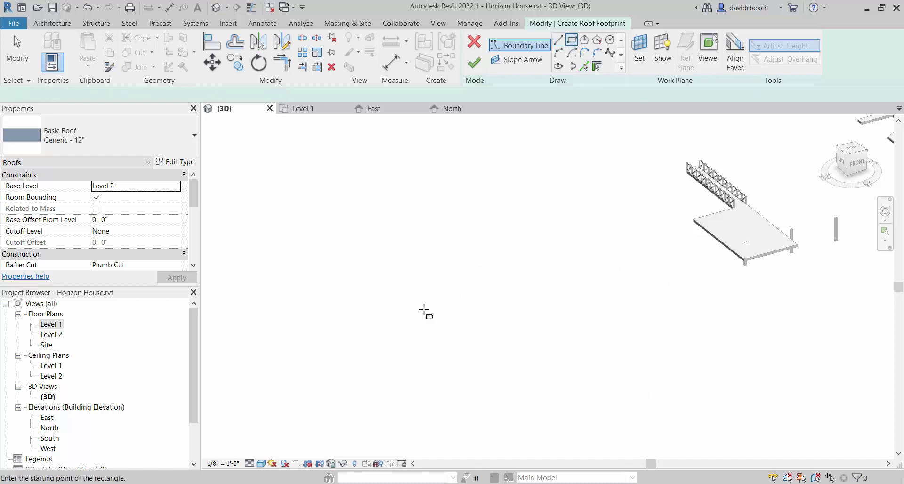
{"action": "left_click", "coordinate": [397, 305]}
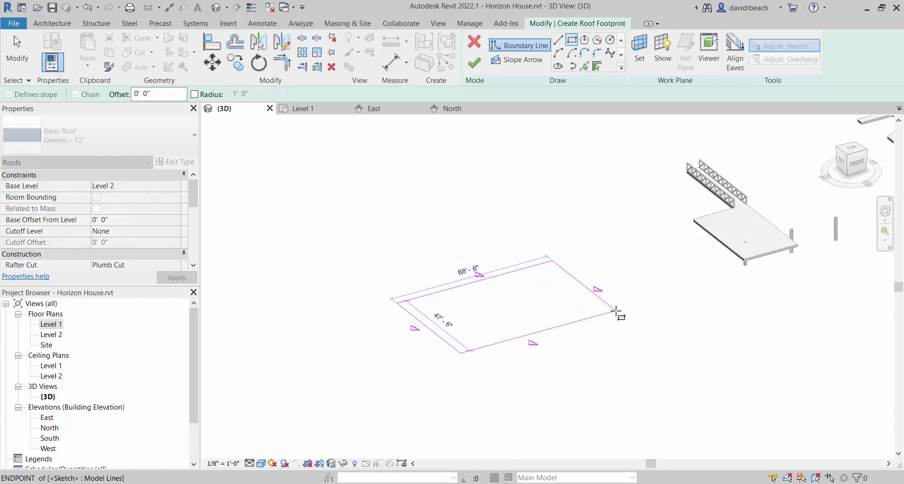
{"action": "left_click", "coordinate": [617, 312]}
{"action": "key", "text": "Escape"}
{"action": "scroll", "coordinate": [547, 372], "scroll_direction": "up", "scroll_amount": 2}
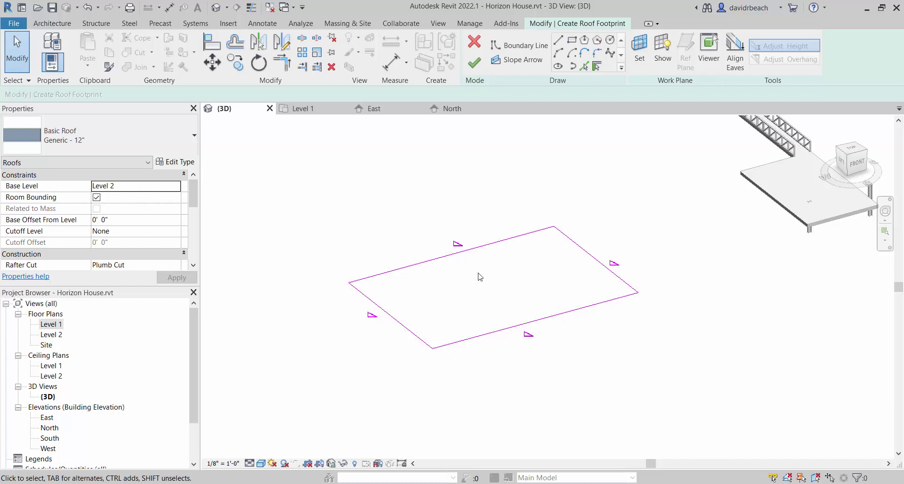
Select individual footprint edges to inspect their slope settings, and clear the selection
{"action": "left_click", "coordinate": [430, 259]}
{"action": "left_click", "coordinate": [459, 336]}
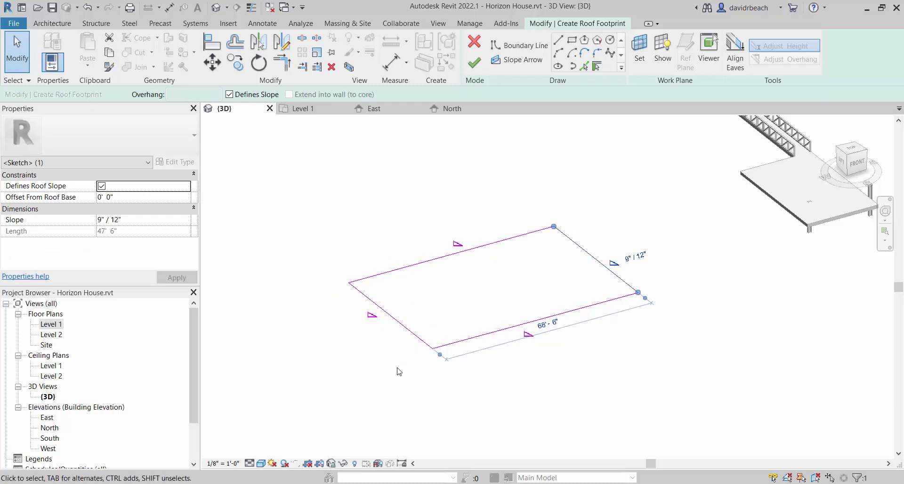
{"action": "left_click", "coordinate": [412, 214]}
{"action": "left_click", "coordinate": [431, 259]}
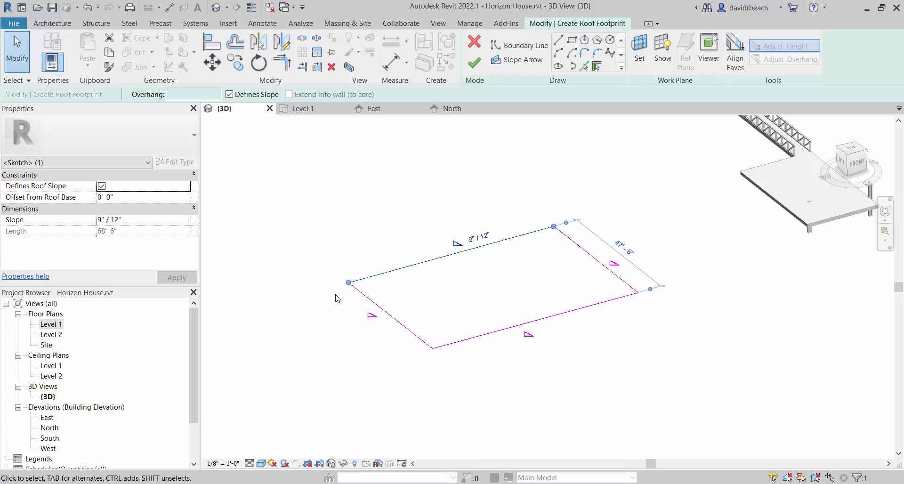
{"action": "left_click", "coordinate": [423, 219]}
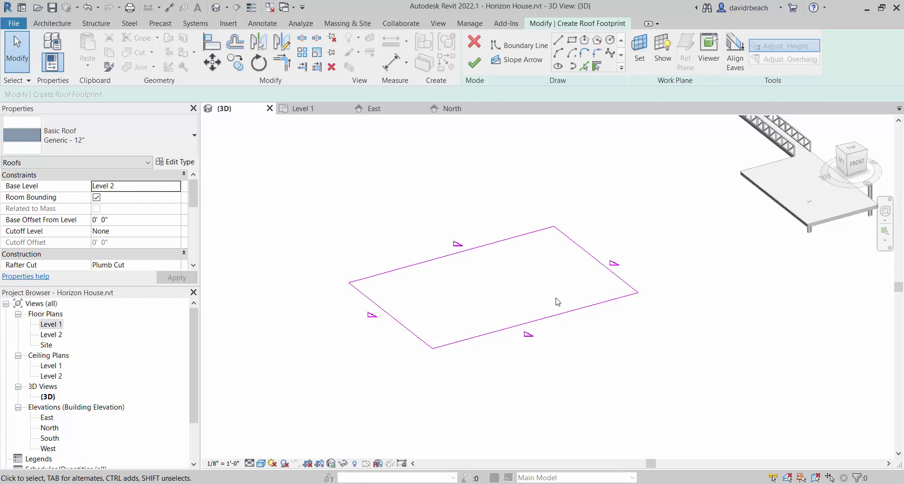
Finish the footprint sketch to create the hip roof with all four edges sloped
{"action": "scroll", "coordinate": [389, 226], "scroll_direction": "up", "scroll_amount": 3}
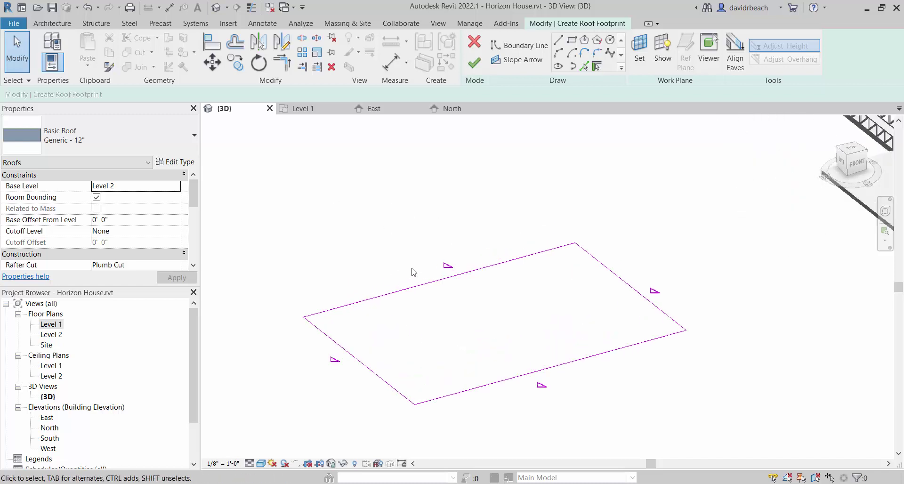
{"action": "middle_click_drag", "start_coordinate": [447, 262], "coordinate": [429, 221]}
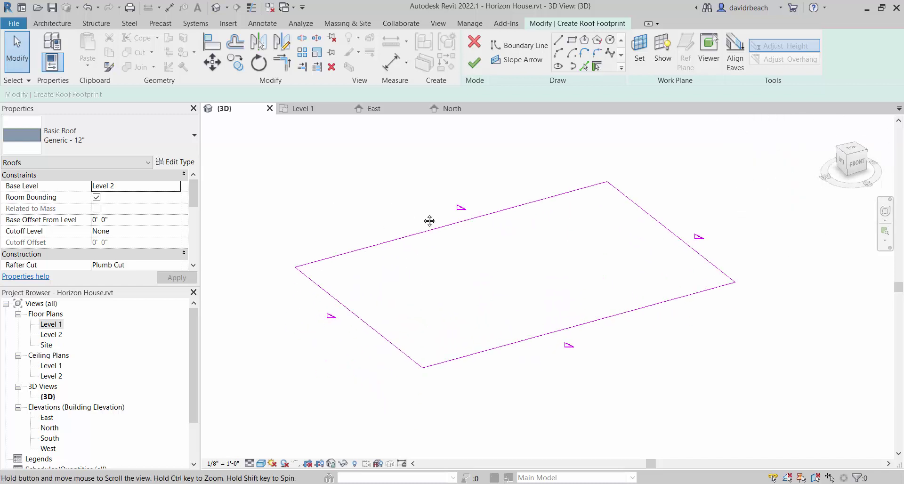
{"action": "left_click", "coordinate": [474, 64]}
{"action": "middle_click_drag", "start_coordinate": [344, 215], "coordinate": [356, 259]}
{"action": "left_click", "coordinate": [362, 175]}
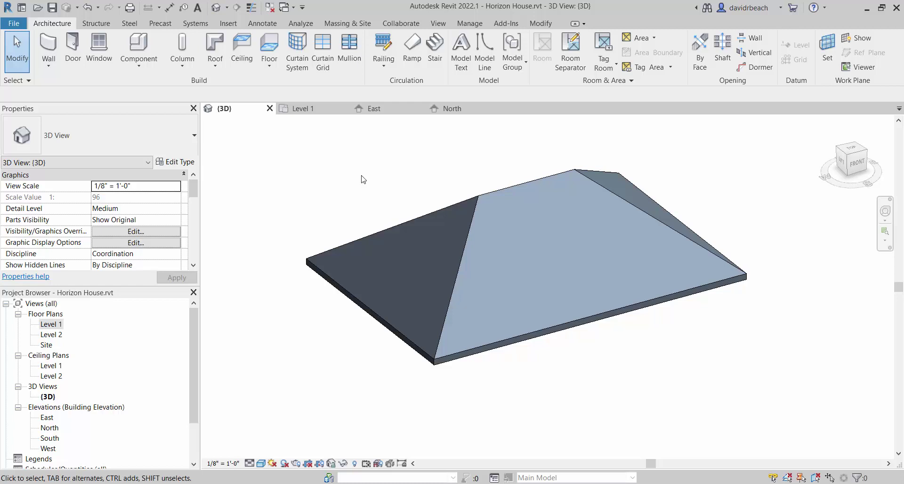
Edit the roof's footprint and turn off the defined slope on both short edges
{"action": "left_click", "coordinate": [561, 177]}
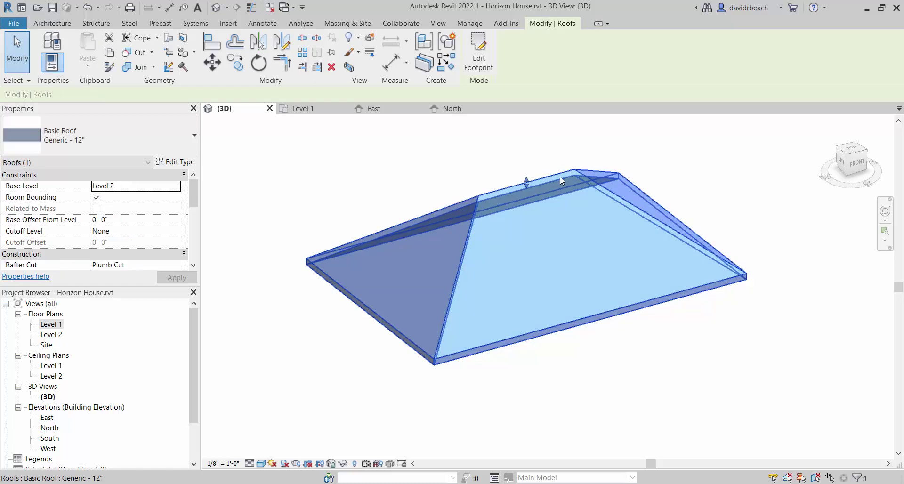
{"action": "left_click", "coordinate": [478, 52]}
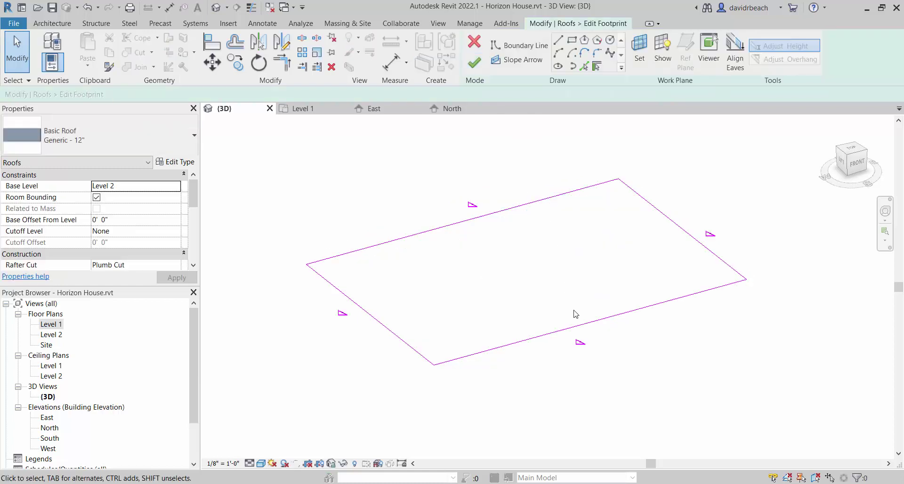
{"action": "mouse_move", "coordinate": [589, 361]}
{"action": "left_mouse_down"}
{"action": "mouse_move", "coordinate": [496, 196]}
{"action": "mouse_move", "coordinate": [511, 269]}
{"action": "left_mouse_up"}
{"action": "left_click", "coordinate": [678, 226]}
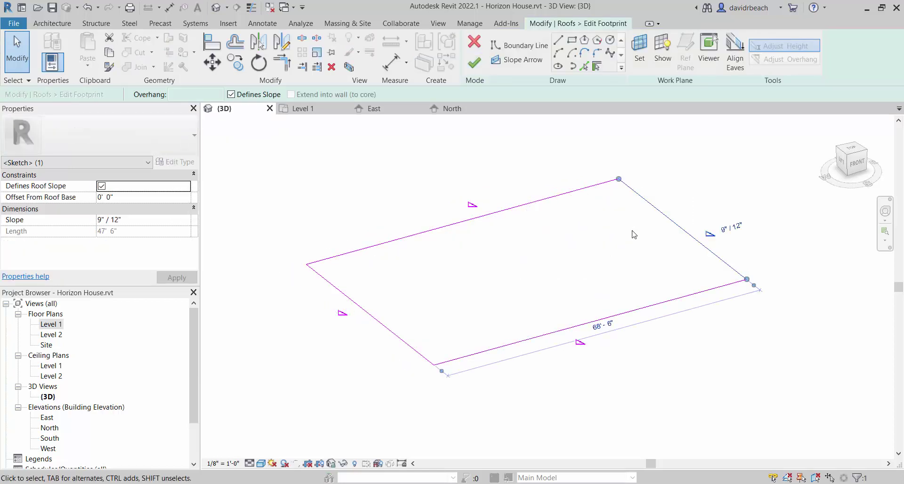
{"action": "left_click", "coordinate": [231, 94]}
{"action": "left_click", "coordinate": [419, 296]}
{"action": "left_click_drag", "start_coordinate": [403, 295], "coordinate": [335, 290]}
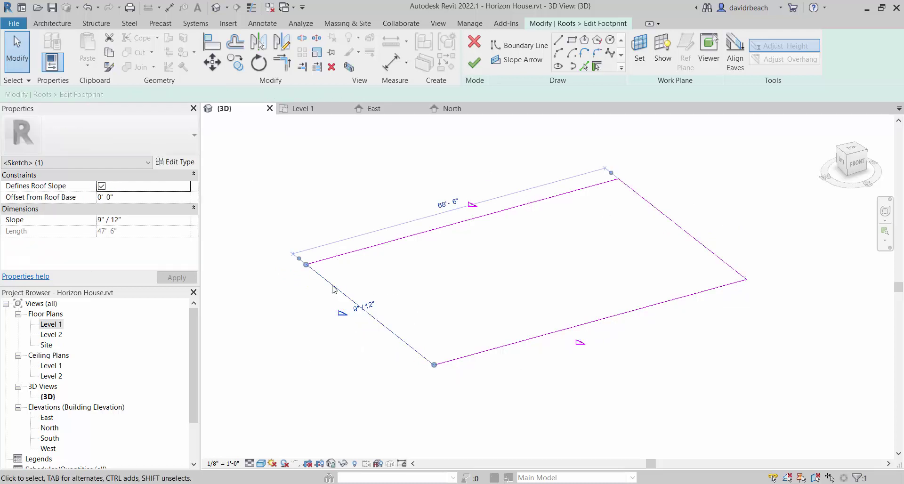
{"action": "left_click", "coordinate": [342, 312]}
{"action": "left_click", "coordinate": [238, 207]}
{"action": "scroll", "coordinate": [339, 379], "scroll_direction": "down", "scroll_amount": 2}
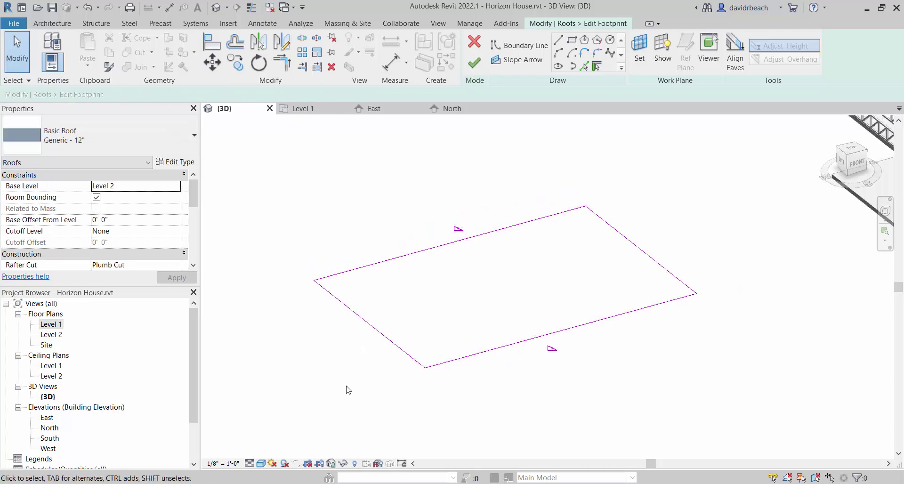
Finish the footprint sketch and set the gable roof's slope to 12" / 12"
{"action": "left_click", "coordinate": [474, 63]}
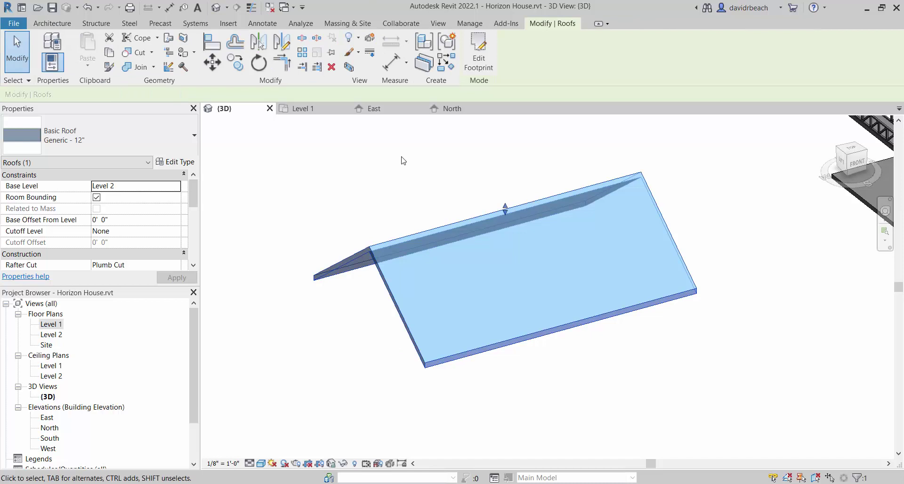
{"action": "left_click", "coordinate": [360, 161]}
{"action": "left_click", "coordinate": [389, 239]}
{"action": "left_click_drag", "start_coordinate": [194, 199], "coordinate": [196, 226]}
{"action": "left_click", "coordinate": [147, 231]}
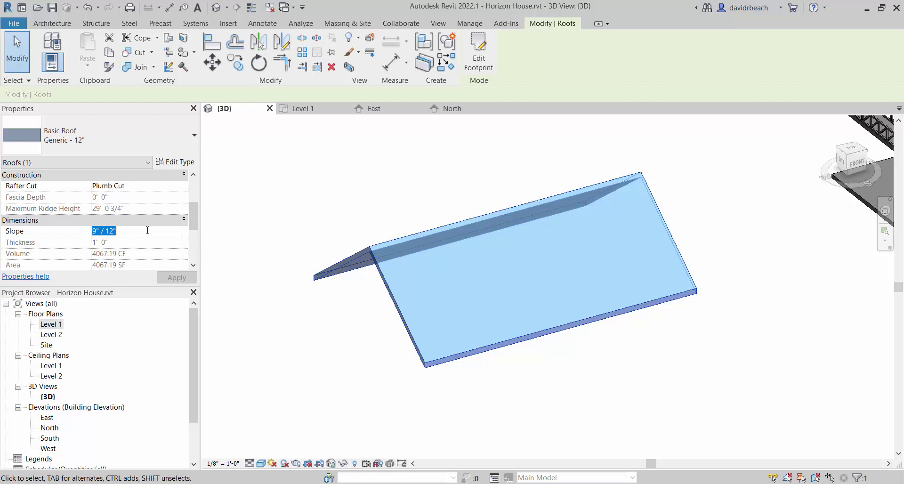
{"action": "type", "text": "12\" / 12\""}
{"action": "key", "text": "Return"}
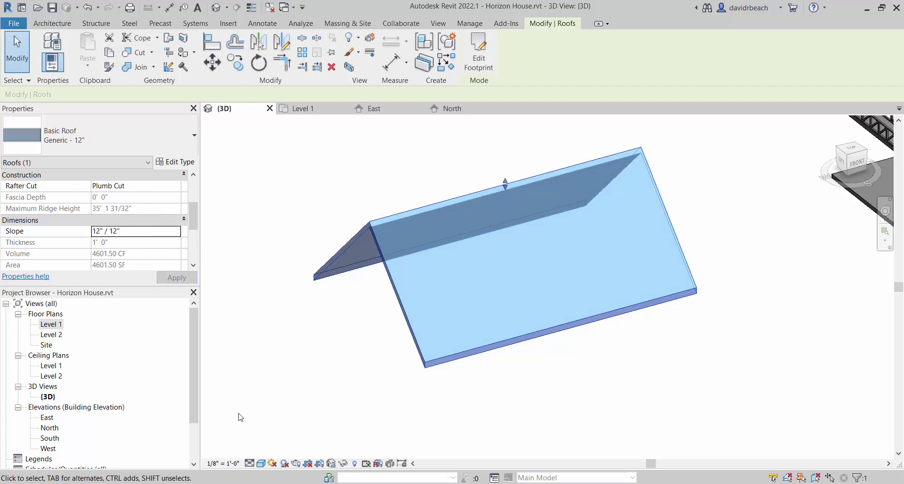
Try shallower roof slopes of 4" / 12" and 2" / 12"
{"action": "left_click", "coordinate": [148, 233]}
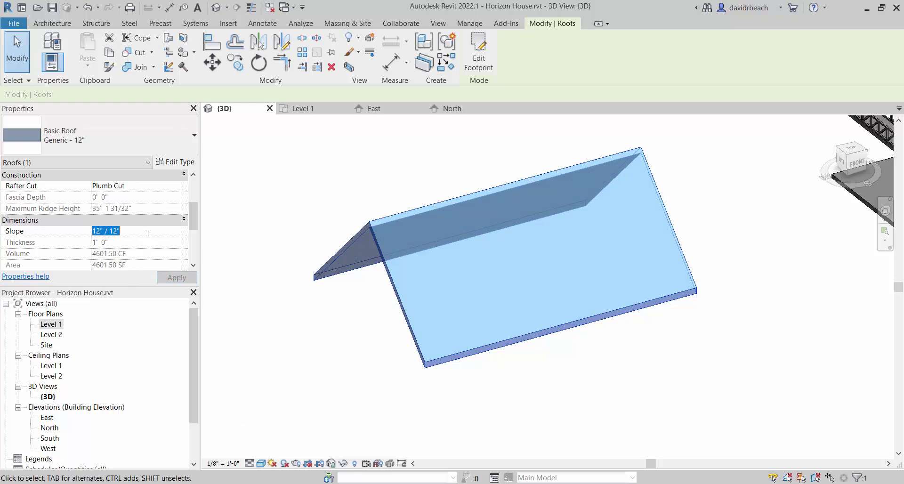
{"action": "type", "text": "4\" / 12\""}
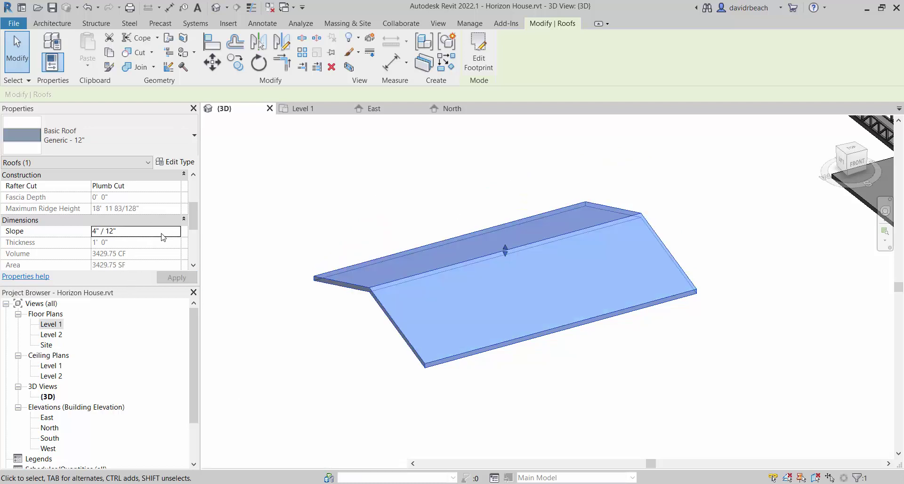
{"action": "left_click", "coordinate": [161, 233]}
{"action": "type", "text": "2\" / 12\""}
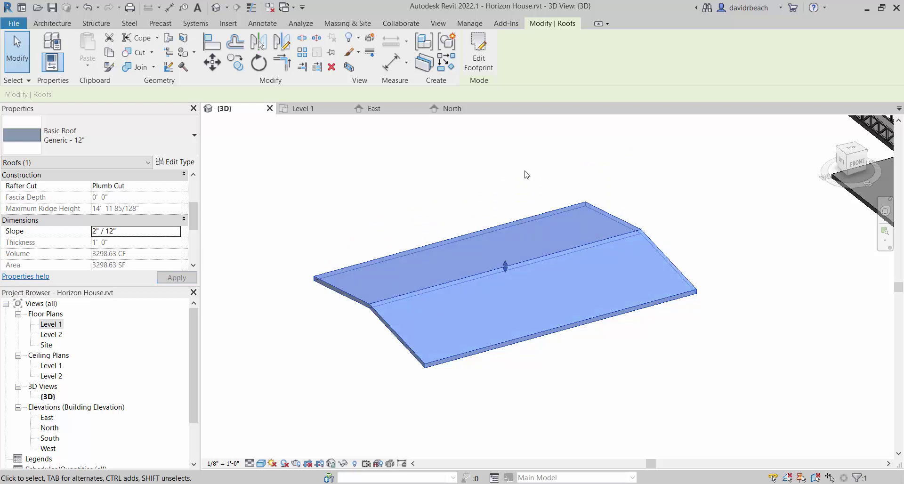
{"action": "left_click", "coordinate": [403, 177]}
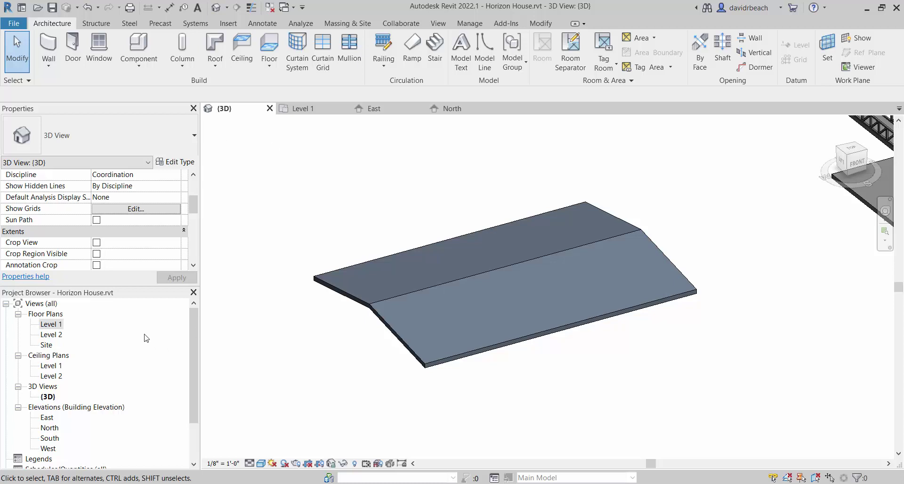
Set the gable roof's slope to 4" / 12"
{"action": "left_click", "coordinate": [434, 289]}
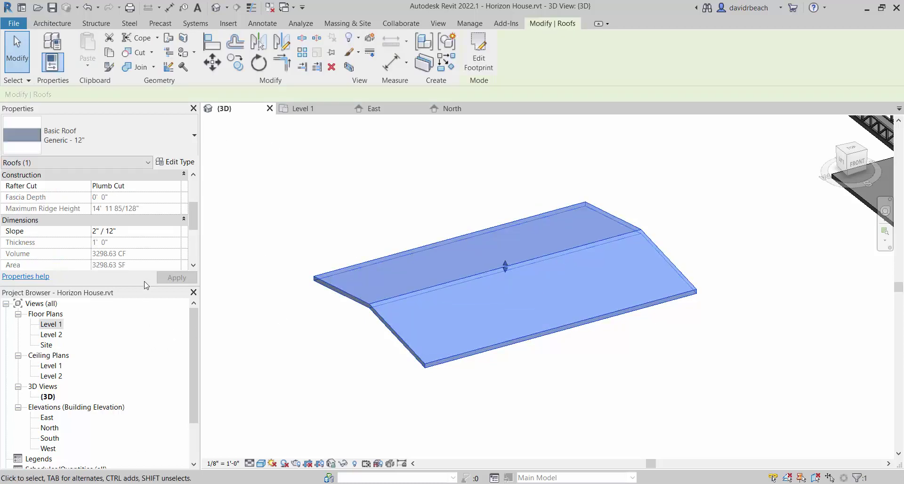
{"action": "left_click", "coordinate": [135, 231]}
{"action": "double_click", "coordinate": [135, 231]}
{"action": "type", "text": "4"}
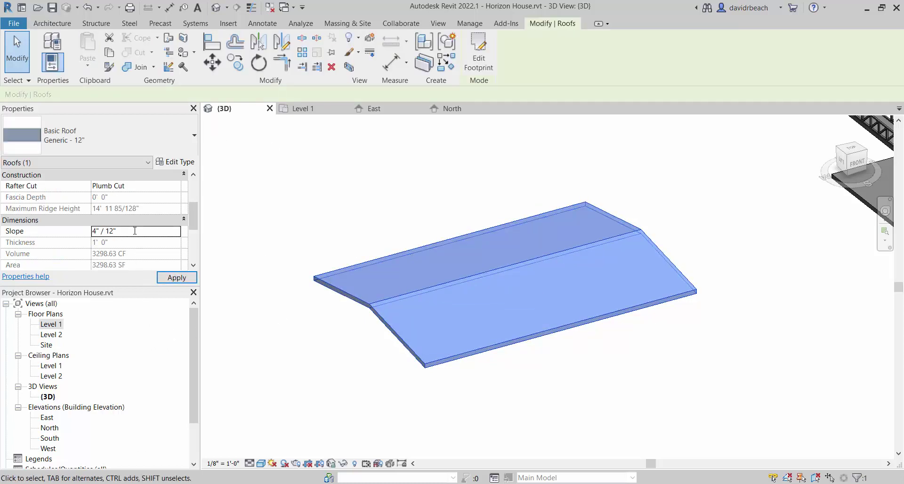
{"action": "left_click", "coordinate": [272, 230]}
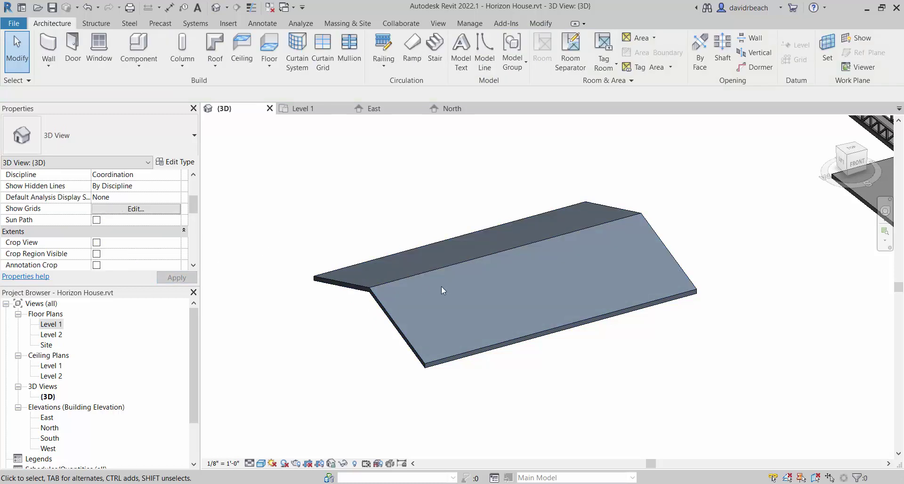
{"action": "left_click", "coordinate": [447, 265]}
{"action": "scroll", "coordinate": [301, 240], "scroll_direction": "up", "scroll_amount": 3}
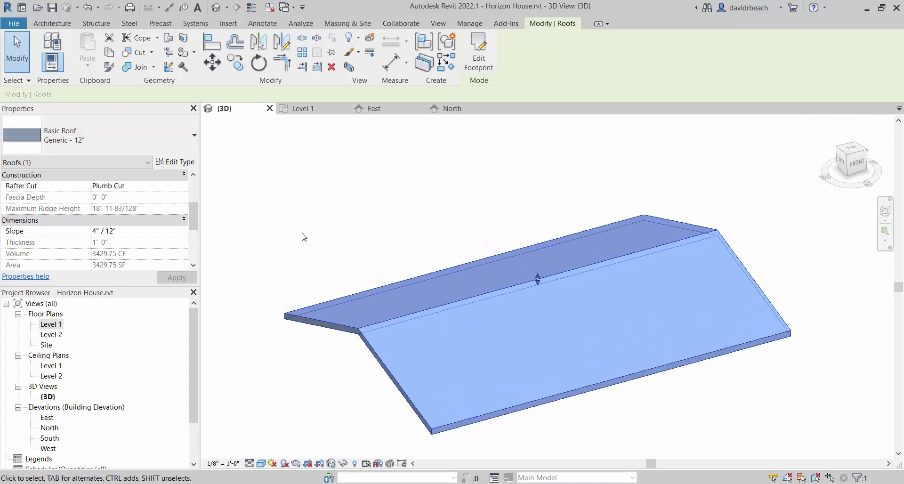
{"action": "scroll", "coordinate": [353, 222], "scroll_direction": "down", "scroll_amount": 1}
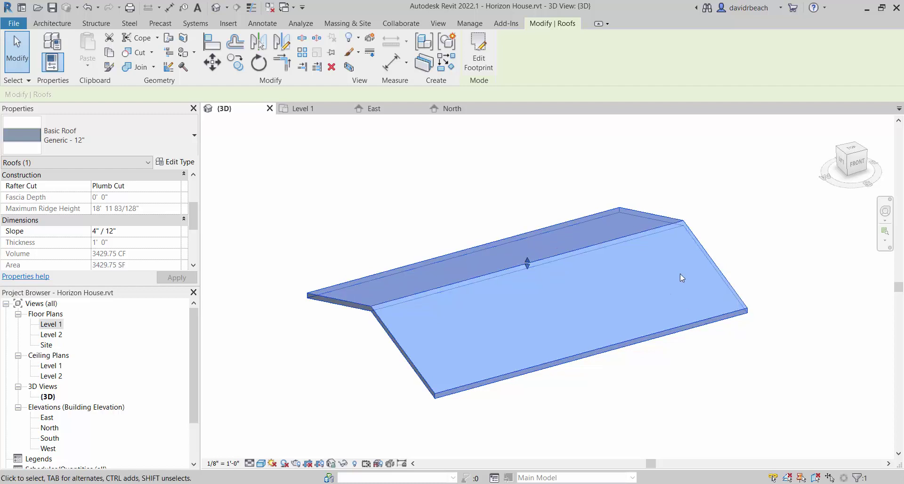
{"action": "scroll", "coordinate": [490, 232], "scroll_direction": "down", "scroll_amount": 1}
{"action": "middle_click_drag", "start_coordinate": [452, 220], "coordinate": [433, 214]}
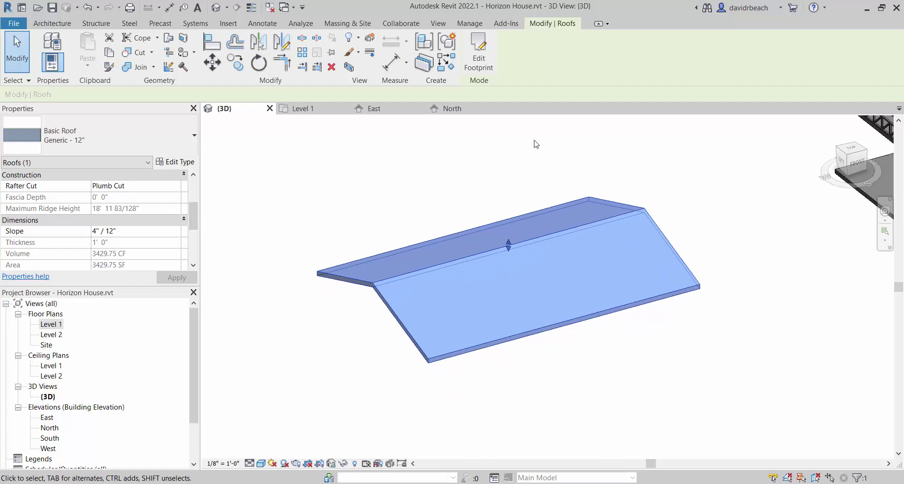
{"action": "left_click", "coordinate": [320, 237]}
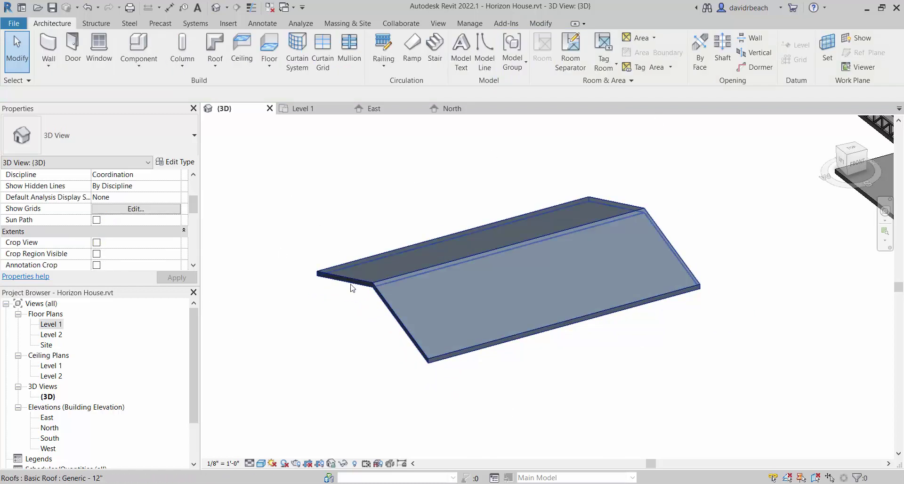
Edit the roof's footprint, turn off the defined slope on the front long edge, and finish the sketch
{"action": "left_click", "coordinate": [351, 286]}
{"action": "left_click", "coordinate": [478, 54]}
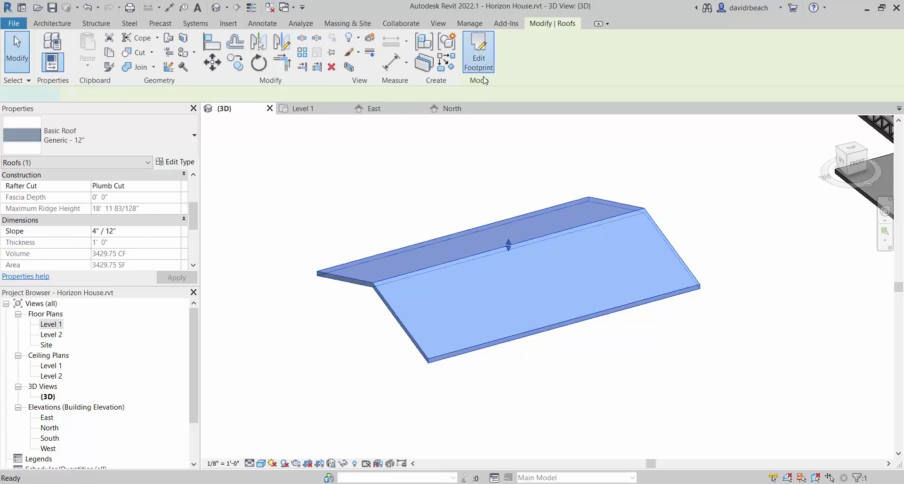
{"action": "left_click", "coordinate": [478, 351]}
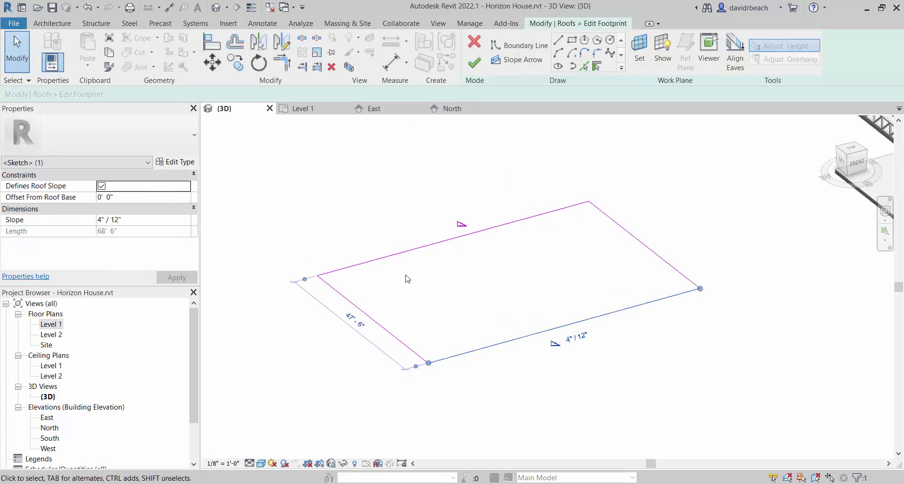
{"action": "left_click", "coordinate": [231, 94]}
{"action": "left_click", "coordinate": [414, 258]}
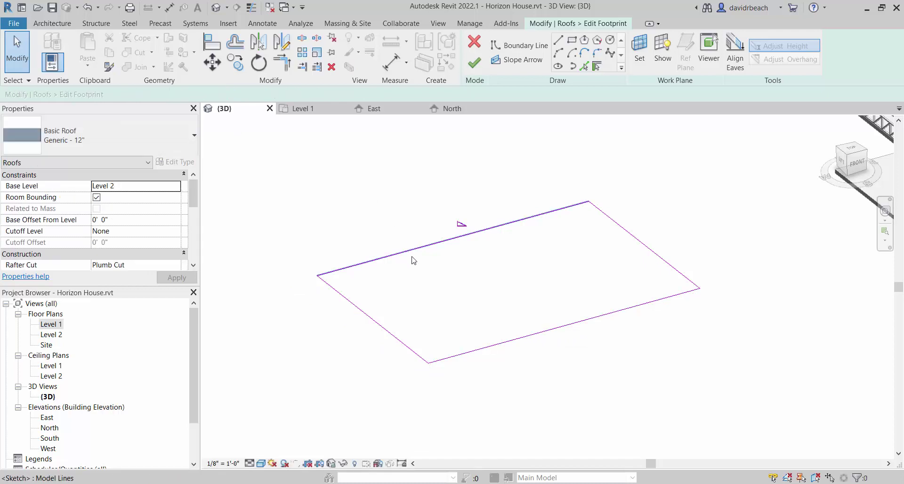
{"action": "left_click", "coordinate": [473, 64]}
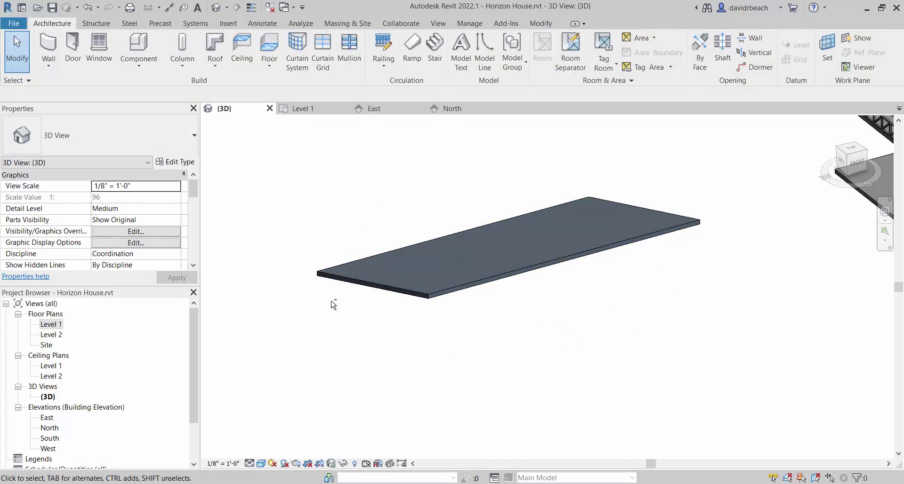
Reopen the roof's footprint, turn off the defined slope on the rear long edge, and finish the flat roof
{"action": "middle_click_drag", "start_coordinate": [335, 305], "coordinate": [385, 273], "text": "shift"}
{"action": "left_click", "coordinate": [527, 329]}
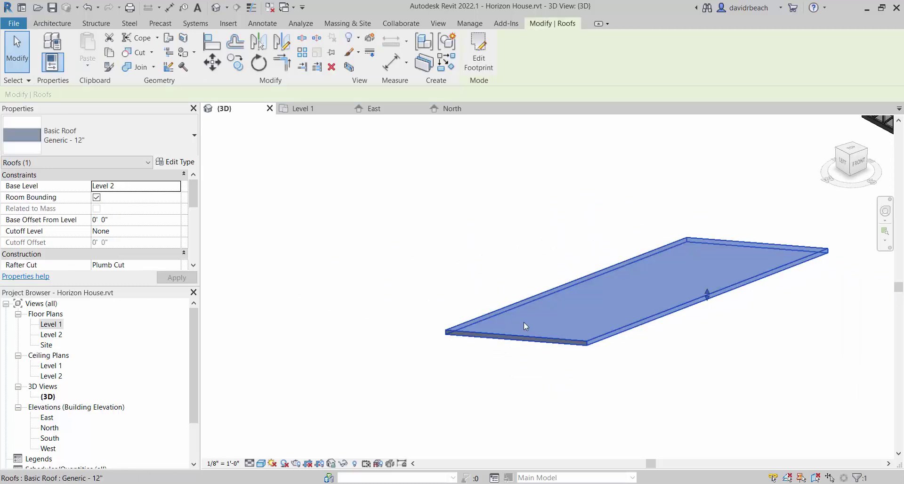
{"action": "left_click", "coordinate": [478, 62]}
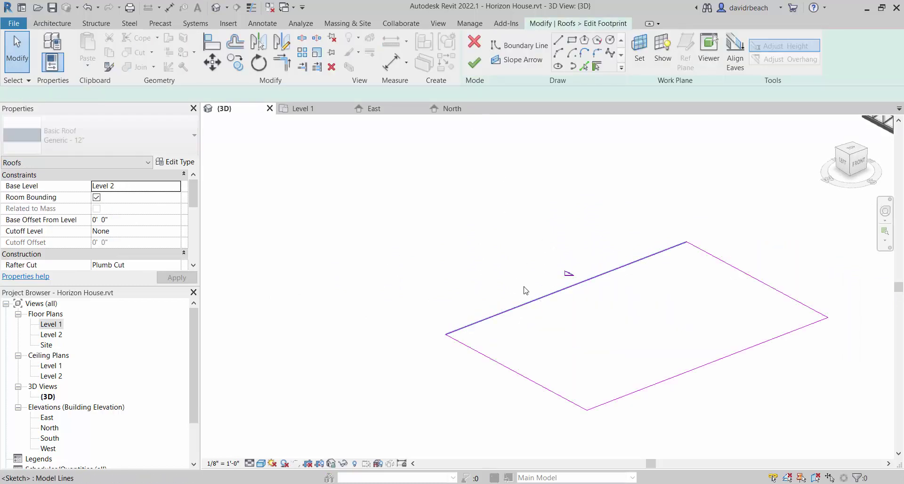
{"action": "left_click", "coordinate": [525, 302]}
{"action": "left_click", "coordinate": [256, 95]}
{"action": "left_click", "coordinate": [314, 238]}
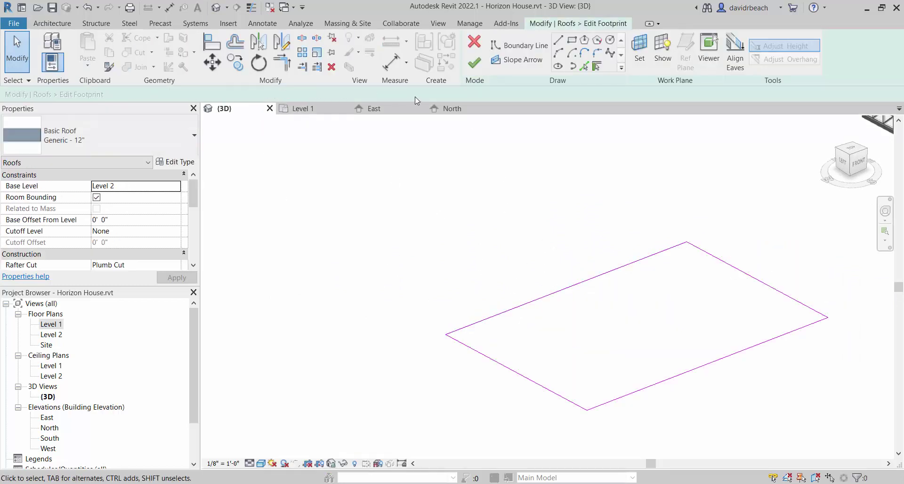
{"action": "left_click", "coordinate": [474, 62]}
Edit the flat roof's footprint and sketch three chained boundary lines forming an angled extension off the front long edge
{"action": "scroll", "coordinate": [442, 238], "scroll_direction": "down", "scroll_amount": 2}
{"action": "middle_click_drag", "start_coordinate": [443, 238], "coordinate": [376, 252]}
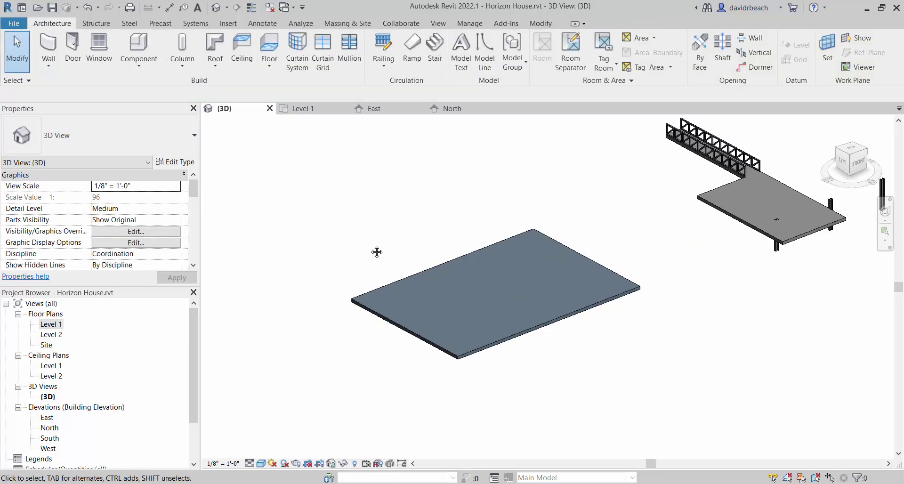
{"action": "left_click", "coordinate": [584, 309]}
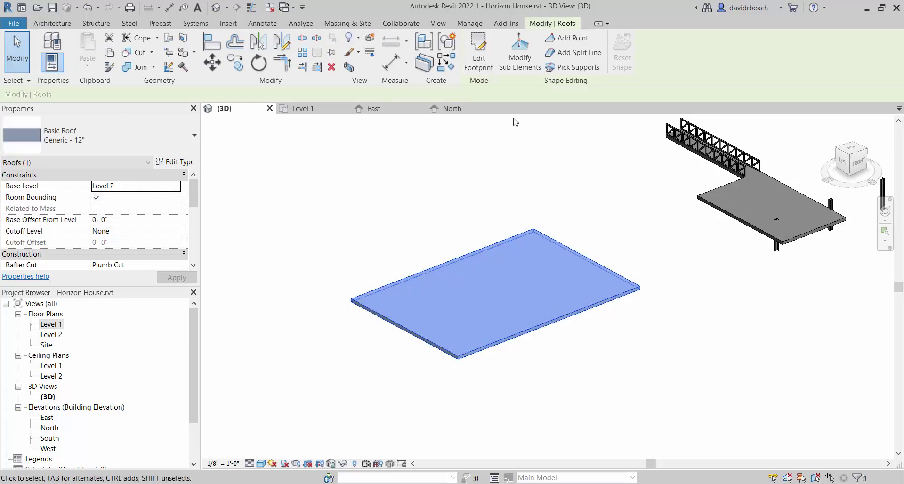
{"action": "left_click", "coordinate": [479, 54]}
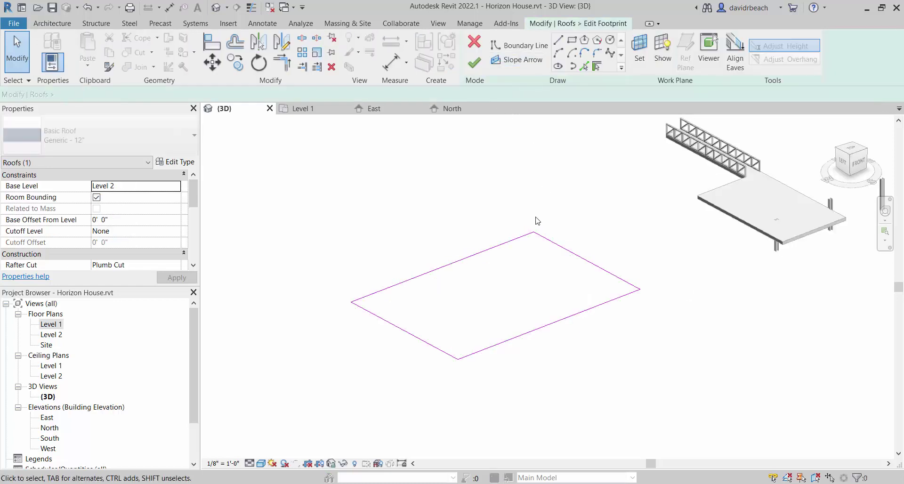
{"action": "left_click", "coordinate": [558, 41]}
{"action": "left_click", "coordinate": [502, 343]}
{"action": "left_click", "coordinate": [624, 370]}
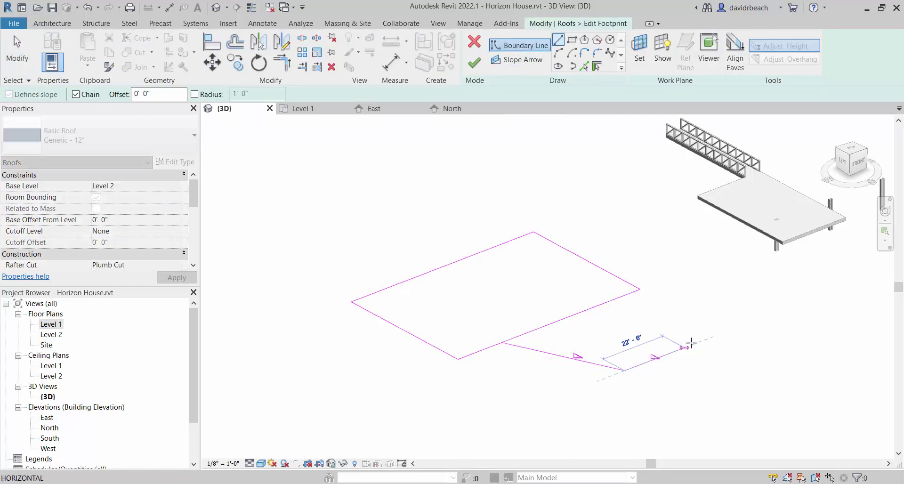
{"action": "left_click", "coordinate": [700, 339]}
{"action": "left_click", "coordinate": [571, 295]}
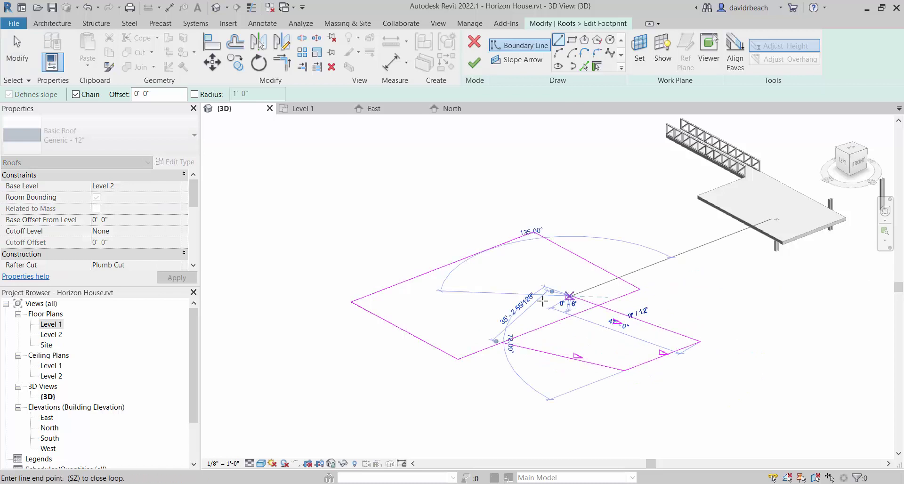
{"action": "key", "text": "Escape"}
{"action": "key", "text": "Escape"}
Split the front long edge between the extension's sides and trim both junctions into one closed boundary
{"action": "scroll", "coordinate": [612, 316], "scroll_direction": "up", "scroll_amount": 3}
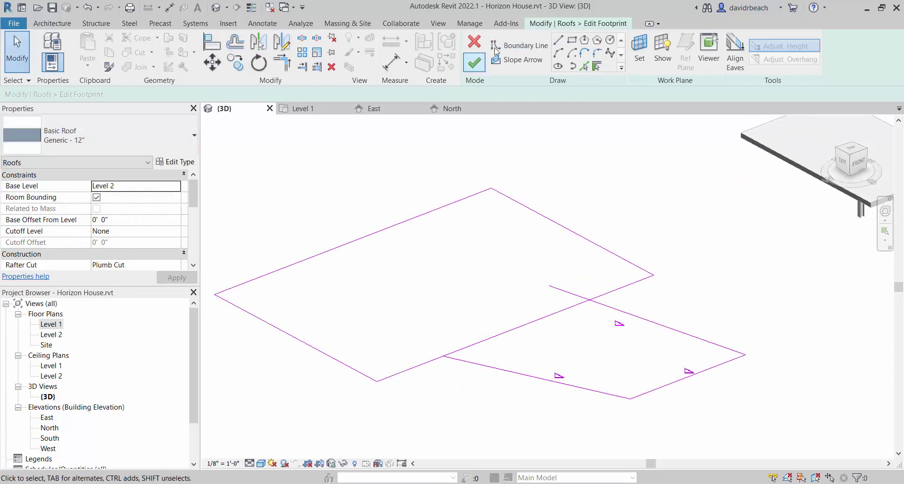
{"action": "left_click", "coordinate": [309, 43]}
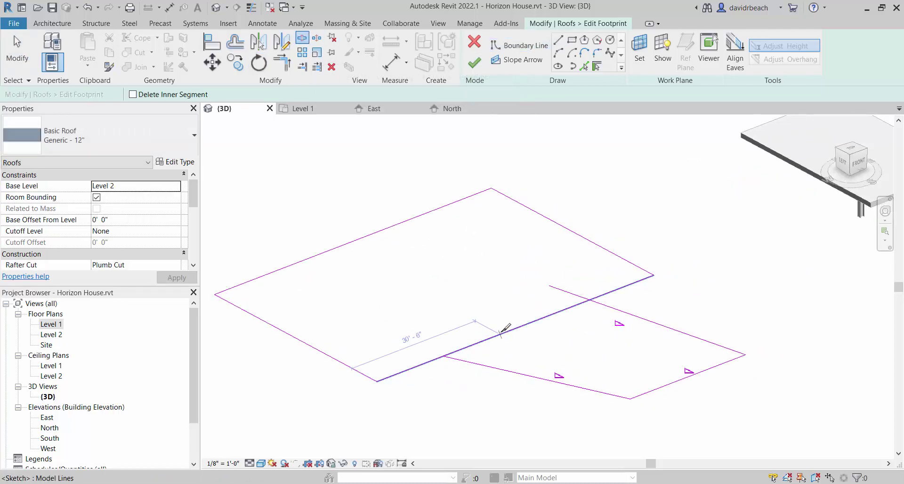
{"action": "left_click", "coordinate": [427, 366]}
{"action": "left_click", "coordinate": [508, 371]}
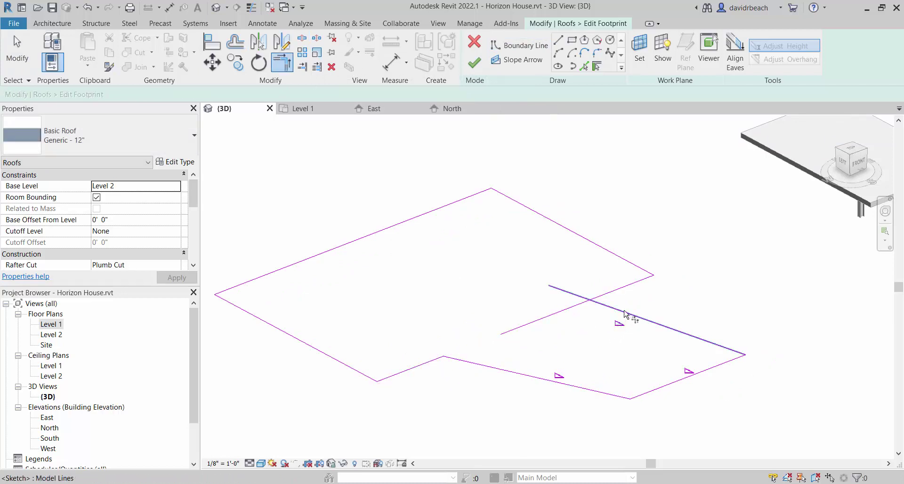
{"action": "left_click", "coordinate": [610, 292]}
{"action": "left_click", "coordinate": [611, 301]}
{"action": "scroll", "coordinate": [529, 327], "scroll_direction": "down", "scroll_amount": 2}
{"action": "key", "text": "Escape"}
{"action": "key", "text": "Escape"}
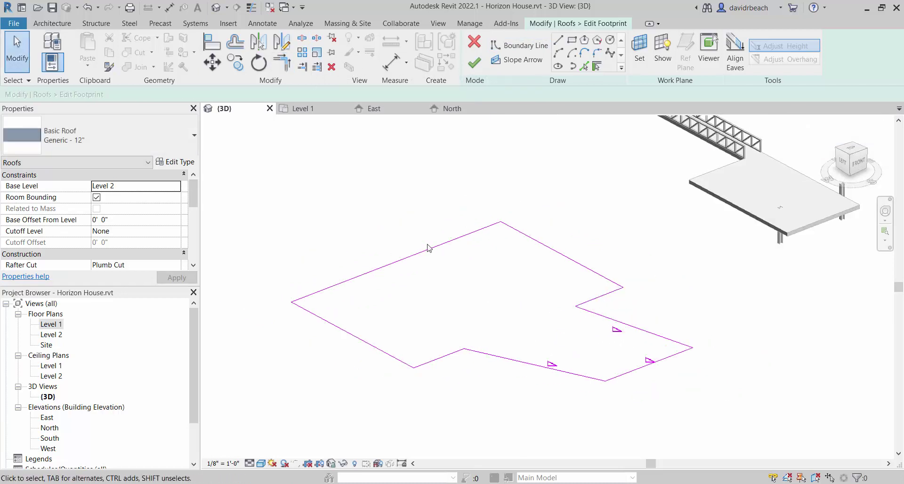
Turn off the defined slope on the extension's boundary lines and finish the extended flat roof
{"action": "left_click_drag", "start_coordinate": [344, 203], "coordinate": [702, 413]}
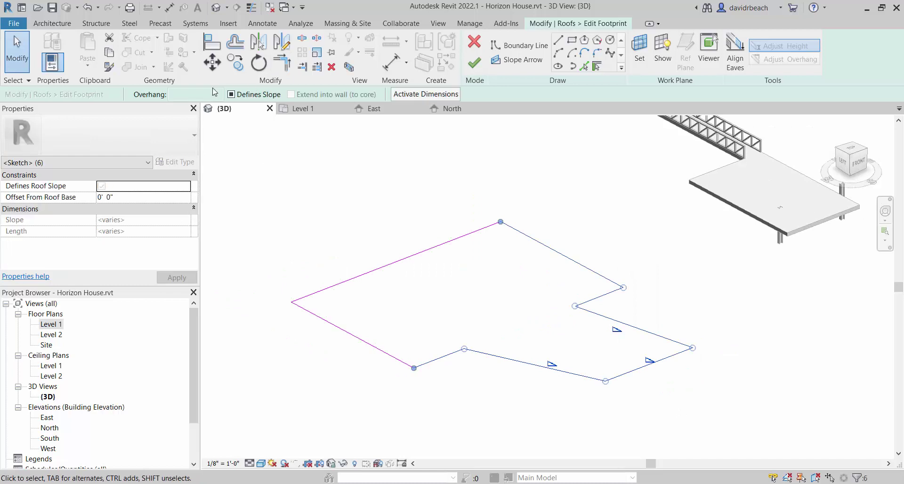
{"action": "left_click", "coordinate": [231, 95]}
{"action": "key", "text": "Escape"}
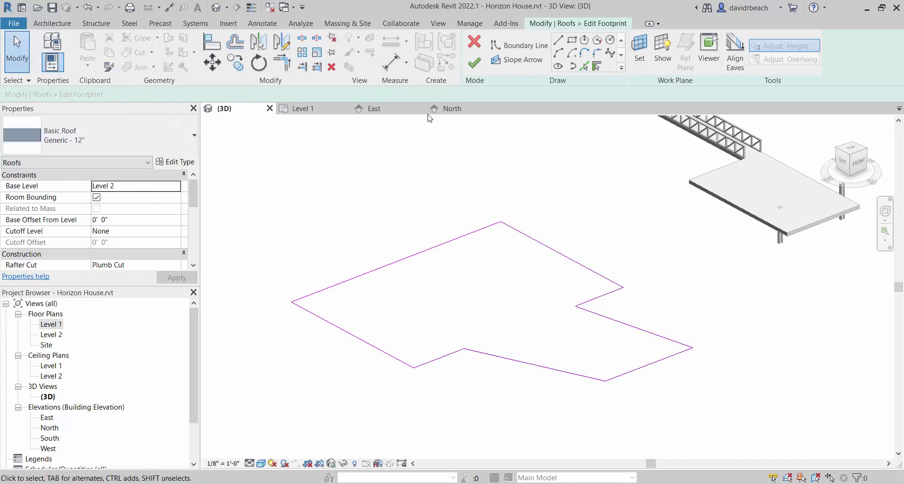
{"action": "left_click", "coordinate": [474, 62]}
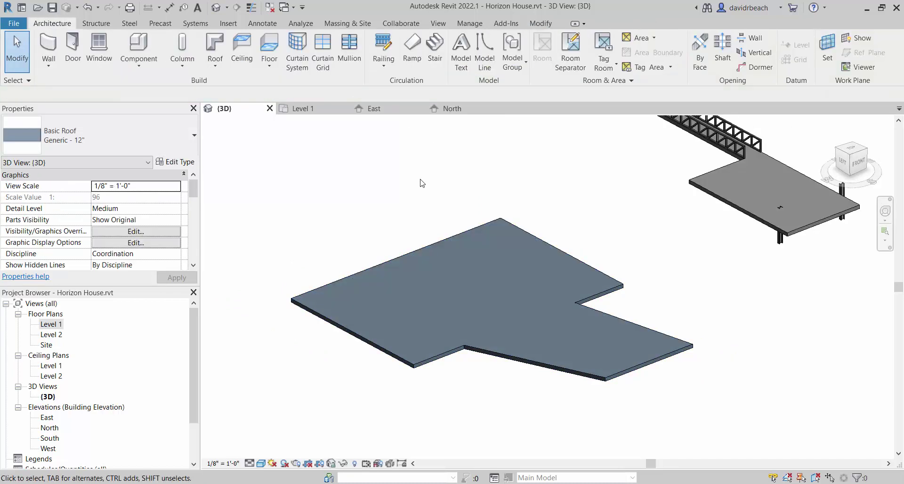
Edit the extended roof's footprint and make all boundary edges slope-defining
{"action": "left_click", "coordinate": [474, 219]}
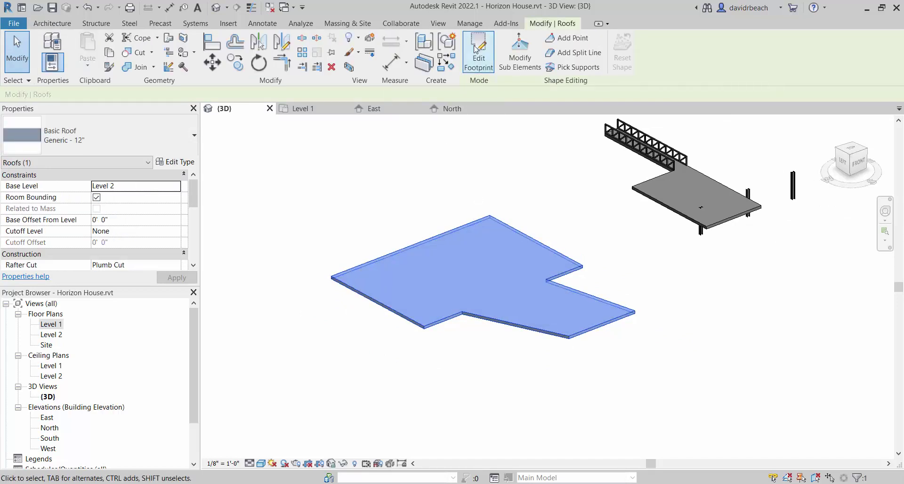
{"action": "left_click", "coordinate": [491, 59]}
{"action": "left_click_drag", "start_coordinate": [286, 205], "coordinate": [655, 396]}
{"action": "left_click", "coordinate": [231, 94]}
{"action": "key", "text": "Escape"}
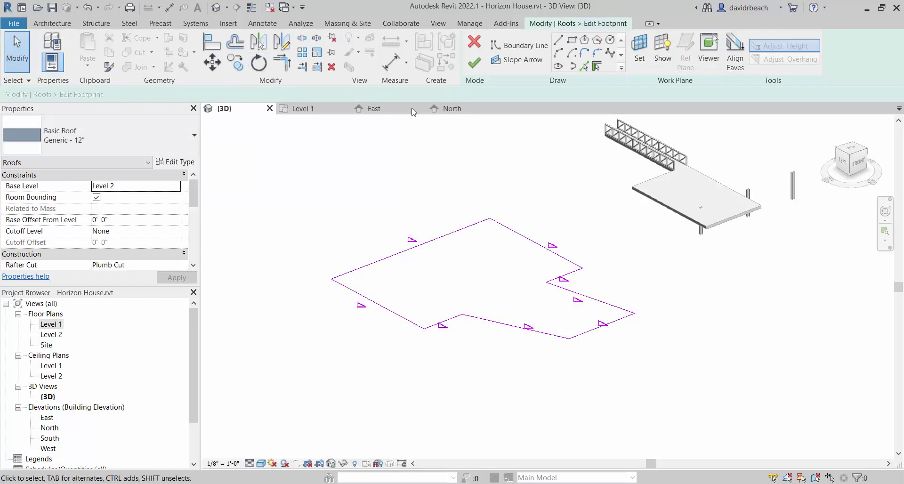
Finish the extended roof with all edges slope-defining and select it in the 3D view
{"action": "left_click", "coordinate": [474, 62]}
{"action": "left_click", "coordinate": [299, 317]}
{"action": "middle_click_drag", "start_coordinate": [499, 367], "coordinate": [566, 308]}
{"action": "left_click", "coordinate": [456, 299]}
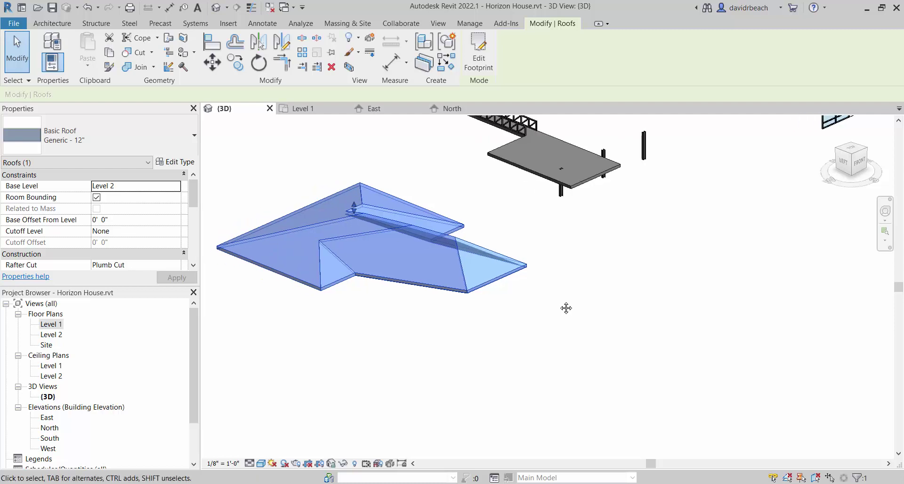
{"action": "middle_click_drag", "start_coordinate": [422, 258], "coordinate": [459, 271]}
{"action": "scroll", "coordinate": [460, 271], "scroll_direction": "up", "scroll_amount": 2}
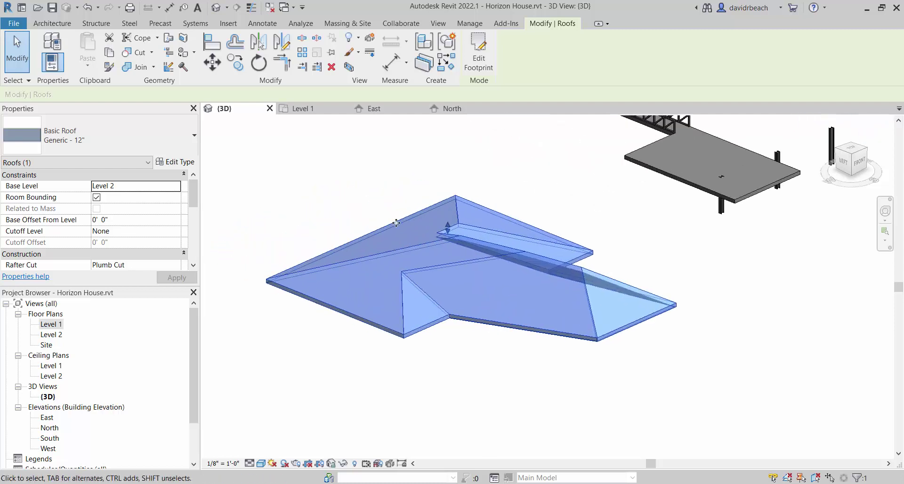
Edit the roof's footprint, turn off the defined slope on all boundary lines and finish the flat roof
{"action": "left_click", "coordinate": [480, 55]}
{"action": "mouse_move", "coordinate": [238, 174]}
{"action": "left_mouse_down"}
{"action": "mouse_move", "coordinate": [482, 359]}
{"action": "mouse_move", "coordinate": [690, 409]}
{"action": "left_mouse_up"}
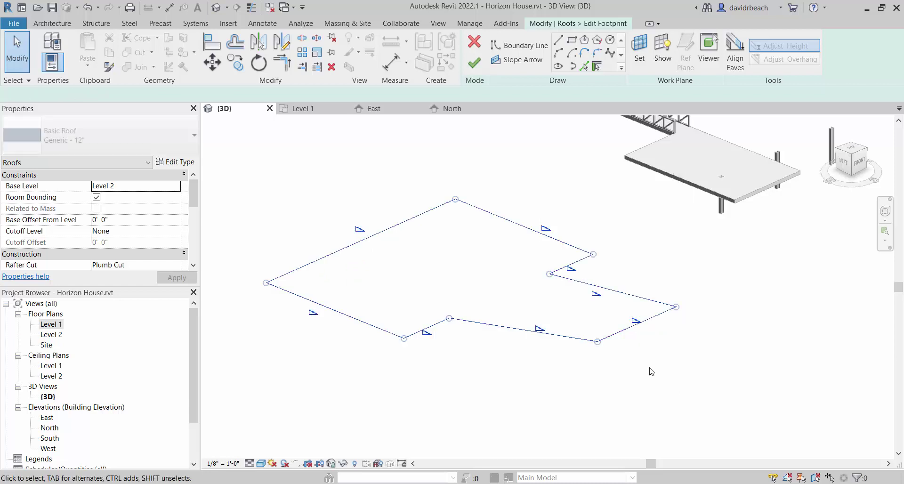
{"action": "left_click", "coordinate": [272, 103]}
{"action": "key", "text": "Escape"}
{"action": "middle_click_drag", "start_coordinate": [400, 201], "coordinate": [452, 218]}
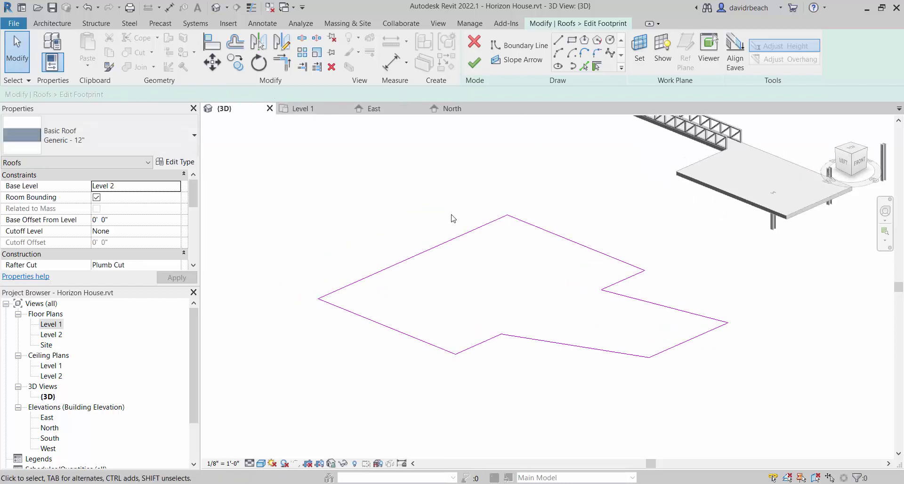
{"action": "left_click", "coordinate": [474, 61]}
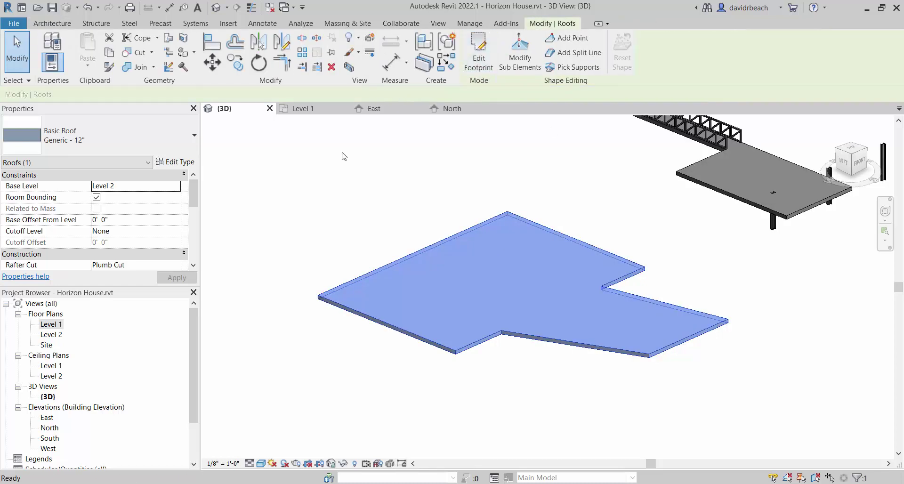
{"action": "left_click", "coordinate": [344, 156]}
{"action": "middle_click_drag", "start_coordinate": [358, 187], "coordinate": [386, 192]}
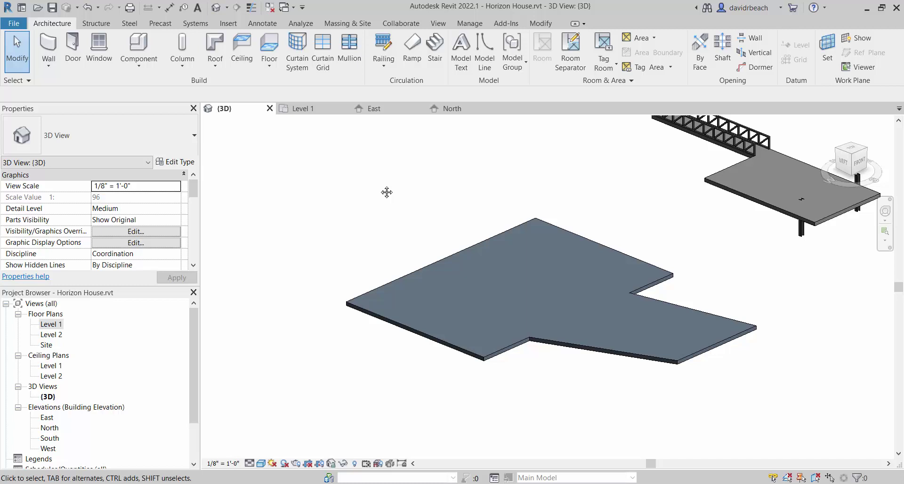
{"action": "scroll", "coordinate": [399, 187], "scroll_direction": "down", "scroll_amount": 1}
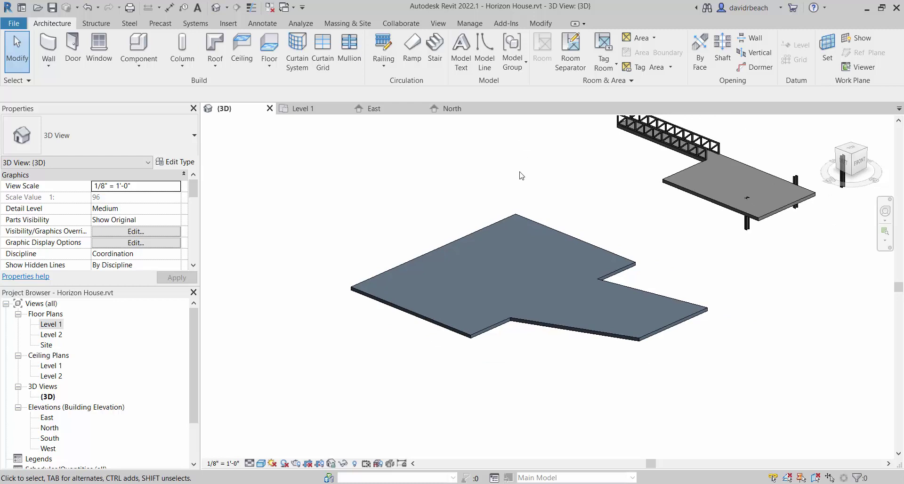
{"action": "middle_click_drag", "start_coordinate": [488, 171], "coordinate": [463, 170]}
{"action": "left_click", "coordinate": [422, 240]}
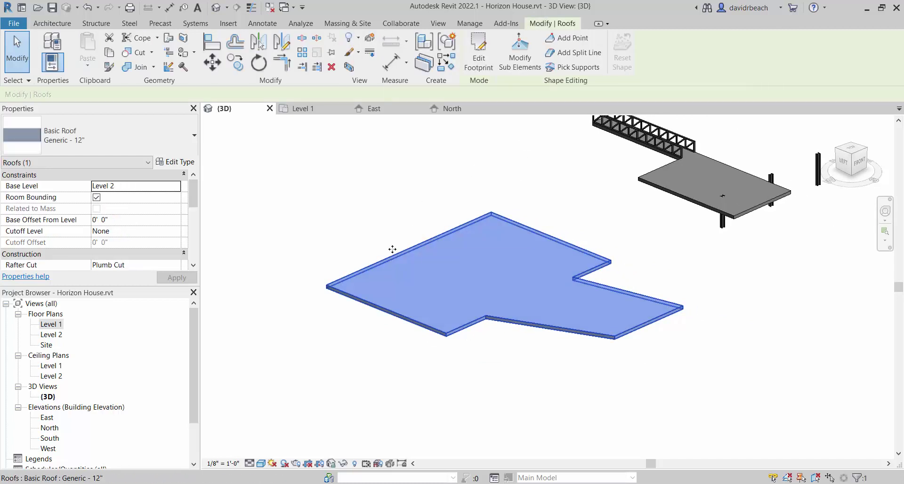
{"action": "left_click", "coordinate": [340, 351]}
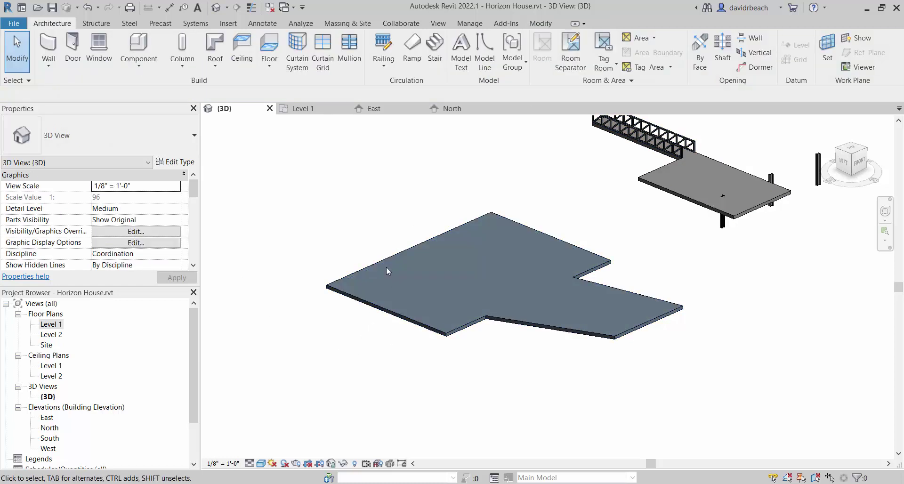
Modify the flat roof's sub-elements, raising the extension's outer end edge to 10' 6"
{"action": "left_click", "coordinate": [381, 255]}
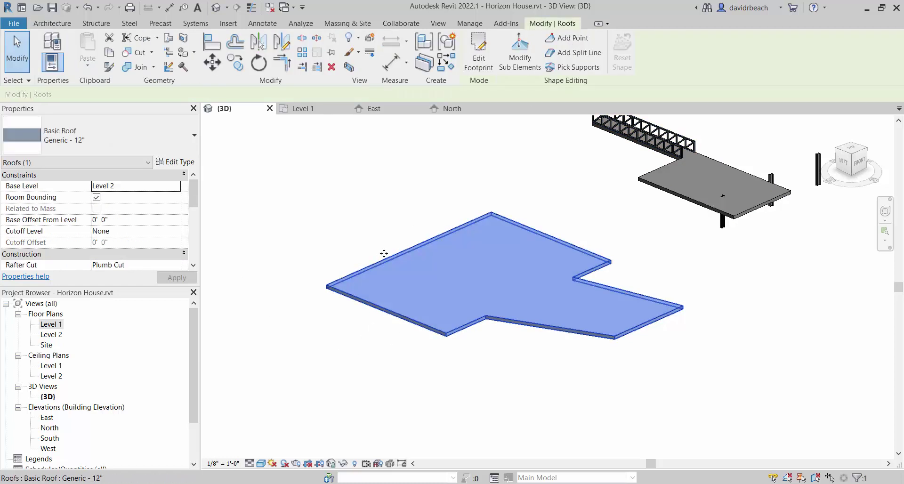
{"action": "left_click", "coordinate": [519, 53]}
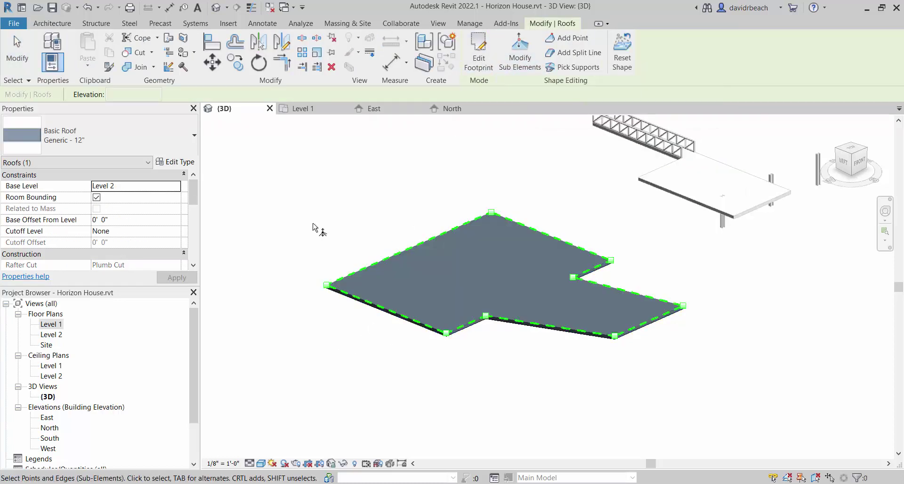
{"action": "scroll", "coordinate": [317, 228], "scroll_direction": "up", "scroll_amount": 2}
{"action": "left_click", "coordinate": [329, 295]}
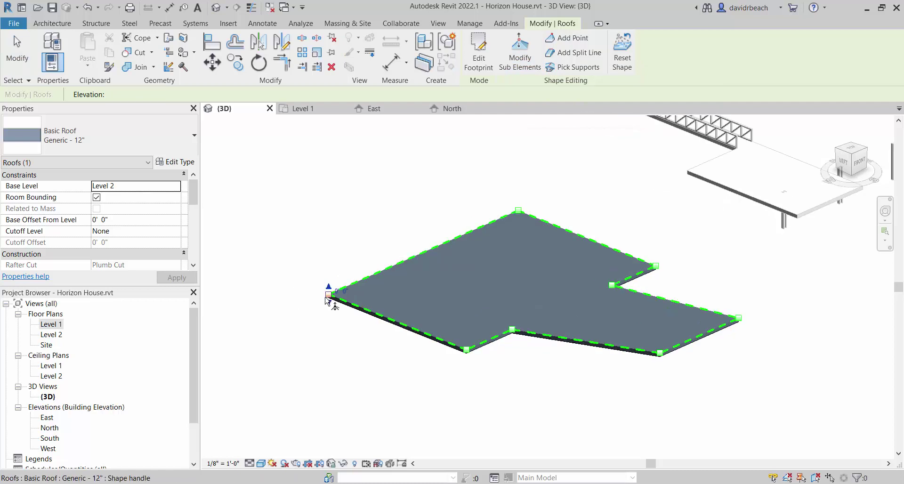
{"action": "left_click", "coordinate": [512, 329]}
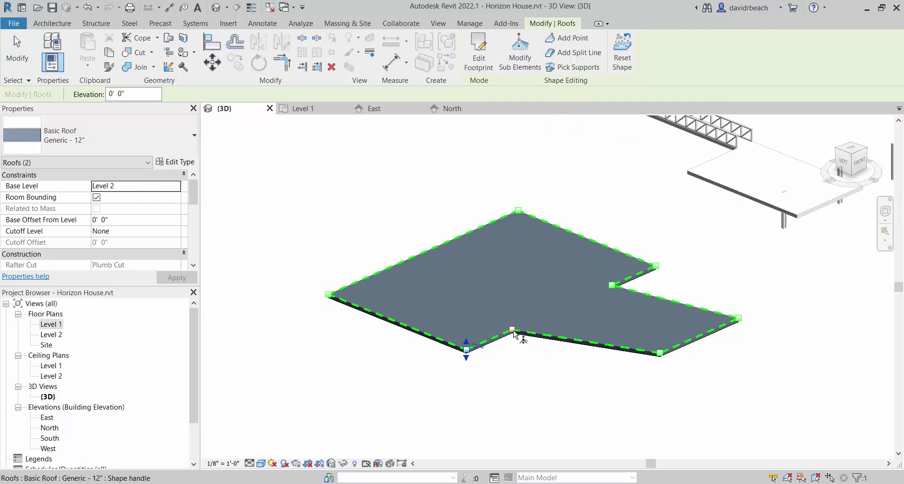
{"action": "left_click", "coordinate": [614, 346]}
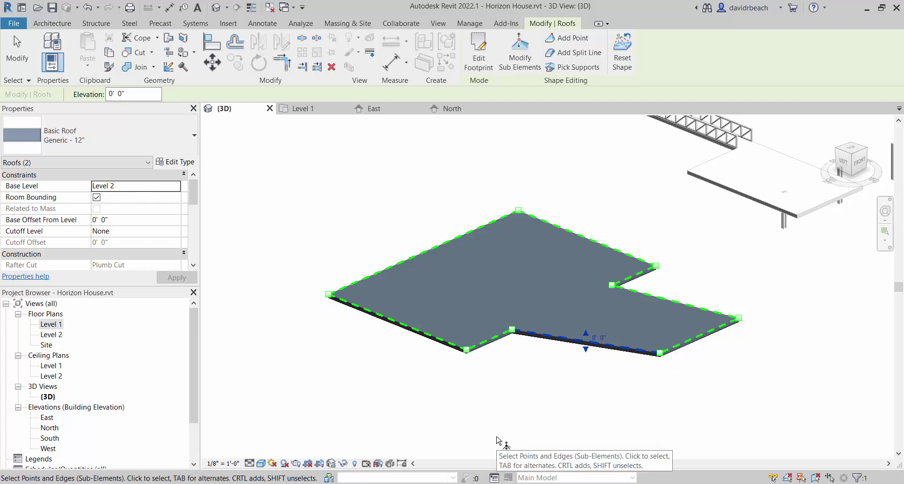
{"action": "left_click", "coordinate": [697, 335]}
{"action": "left_click_drag", "start_coordinate": [698, 332], "coordinate": [699, 288]}
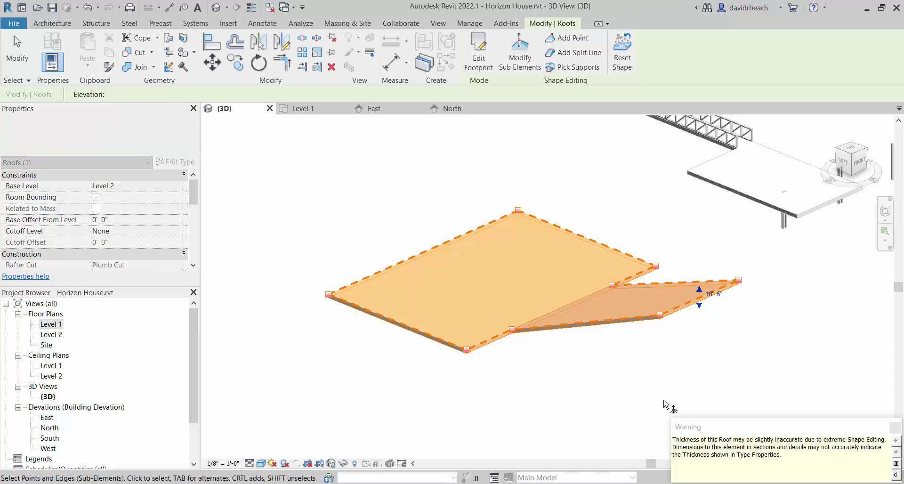
Lower the main roof body's back-left corner point and raise its front-right corner point, then leave sub-element editing
{"action": "middle_click_drag", "start_coordinate": [336, 361], "coordinate": [403, 348], "text": "shift"}
{"action": "left_click_drag", "start_coordinate": [408, 352], "coordinate": [407, 374]}
{"action": "middle_click_drag", "start_coordinate": [506, 404], "coordinate": [802, 256], "text": "shift"}
{"action": "left_click", "coordinate": [675, 283]}
{"action": "left_click_drag", "start_coordinate": [676, 285], "coordinate": [671, 250]}
{"action": "left_click", "coordinate": [569, 433]}
{"action": "key", "text": "Escape"}
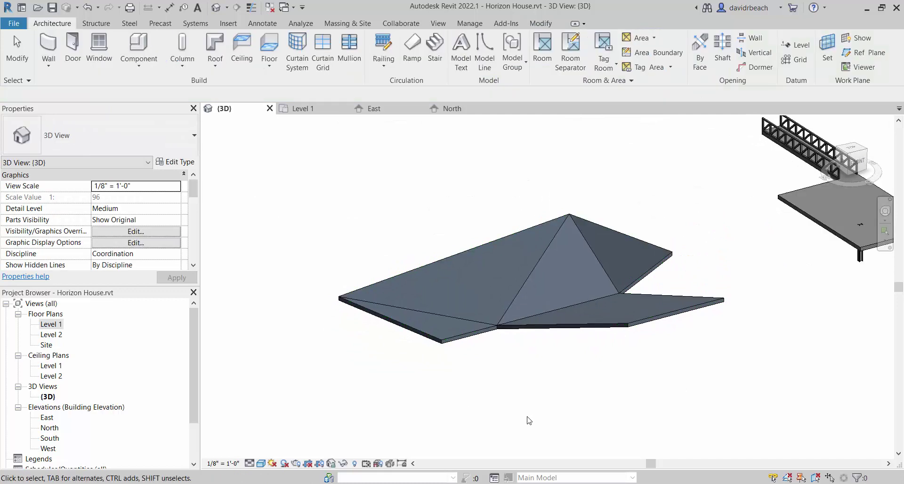
Modify the roof's sub-elements again, lowering the extension's outer left corner point to 0' 0"
{"action": "middle_click_drag", "start_coordinate": [454, 420], "coordinate": [698, 287], "text": "shift"}
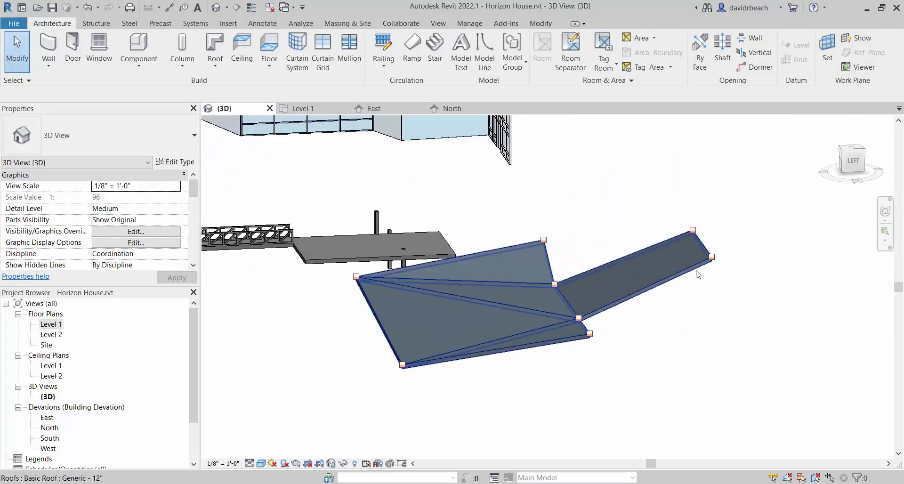
{"action": "left_click", "coordinate": [669, 270]}
{"action": "left_click", "coordinate": [519, 57]}
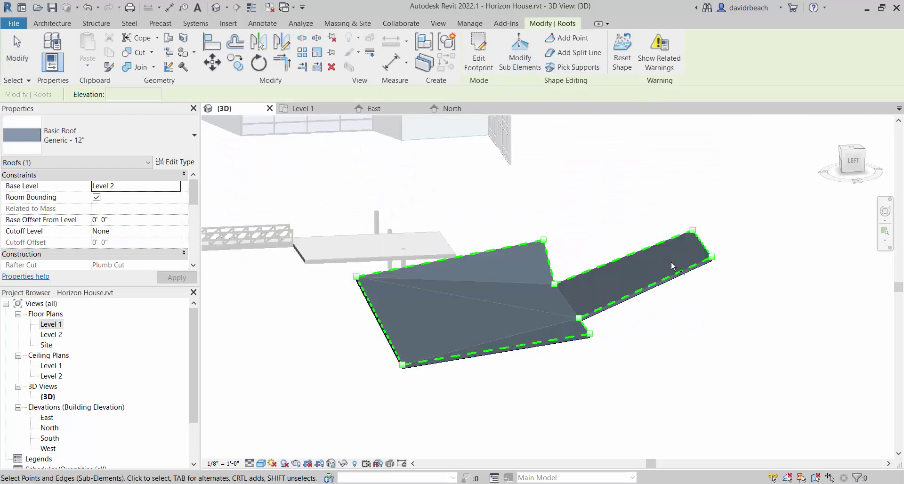
{"action": "left_click", "coordinate": [711, 257]}
{"action": "left_click_drag", "start_coordinate": [712, 259], "coordinate": [711, 298]}
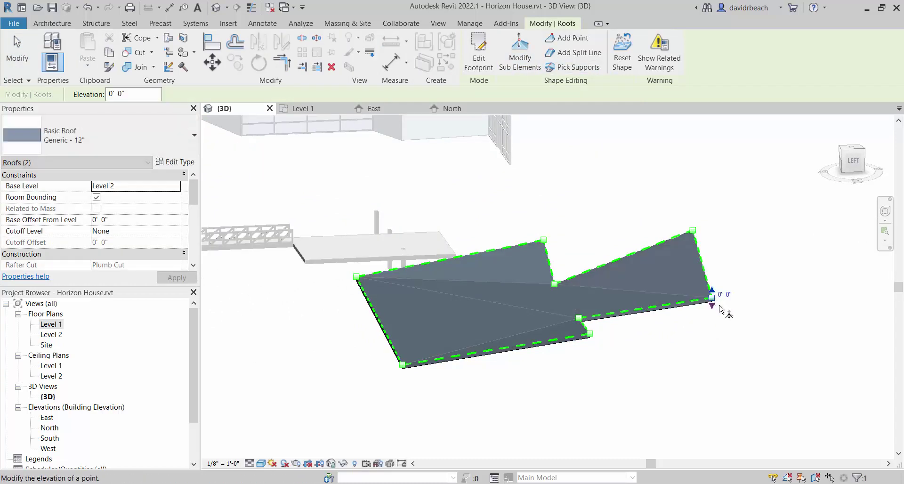
{"action": "left_click", "coordinate": [745, 377]}
{"action": "left_click", "coordinate": [703, 365]}
{"action": "middle_click_drag", "start_coordinate": [700, 363], "coordinate": [593, 369], "text": "shift"}
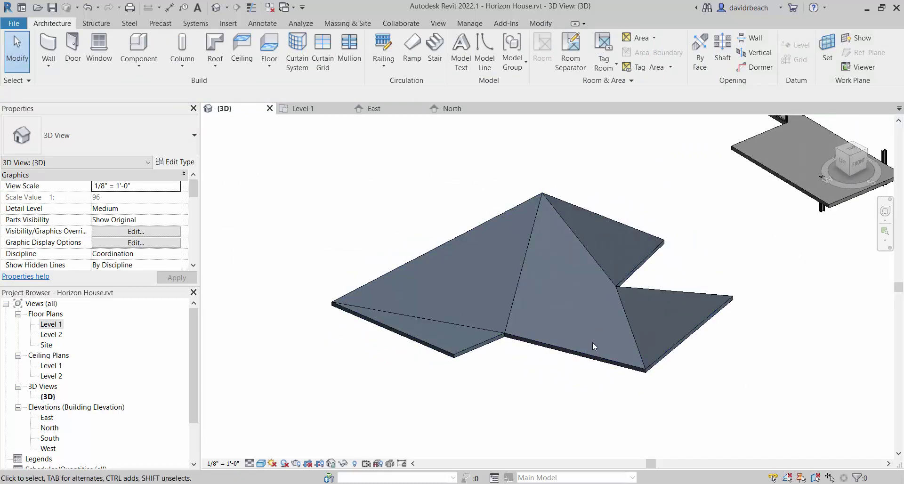
Edit the roof's footprint and sketch two chained boundary lines forming a long pointed tip beyond the extension
{"action": "left_click", "coordinate": [592, 353]}
{"action": "left_click", "coordinate": [520, 52]}
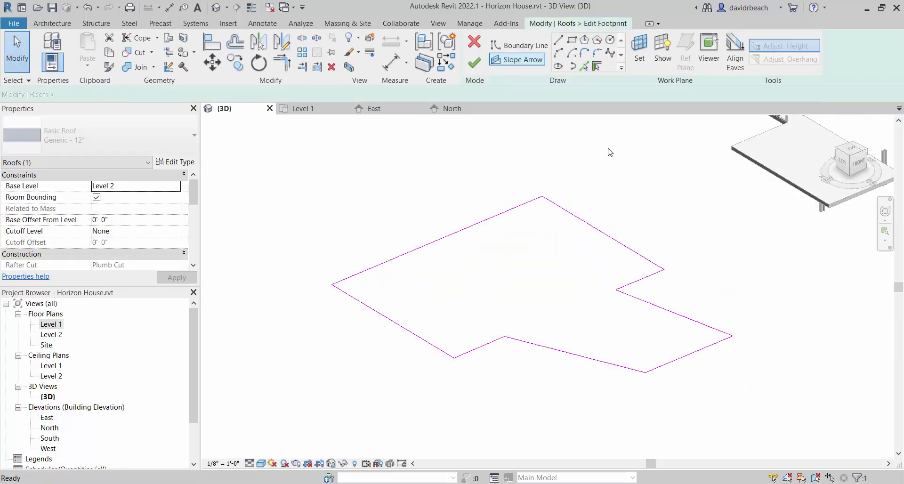
{"action": "middle_click_drag", "start_coordinate": [656, 262], "coordinate": [572, 274]}
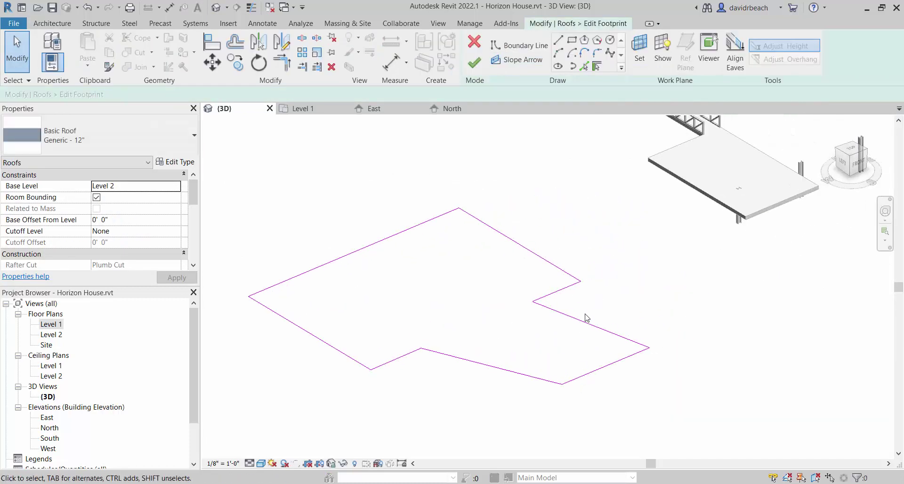
{"action": "left_click", "coordinate": [559, 40]}
{"action": "left_click", "coordinate": [532, 301]}
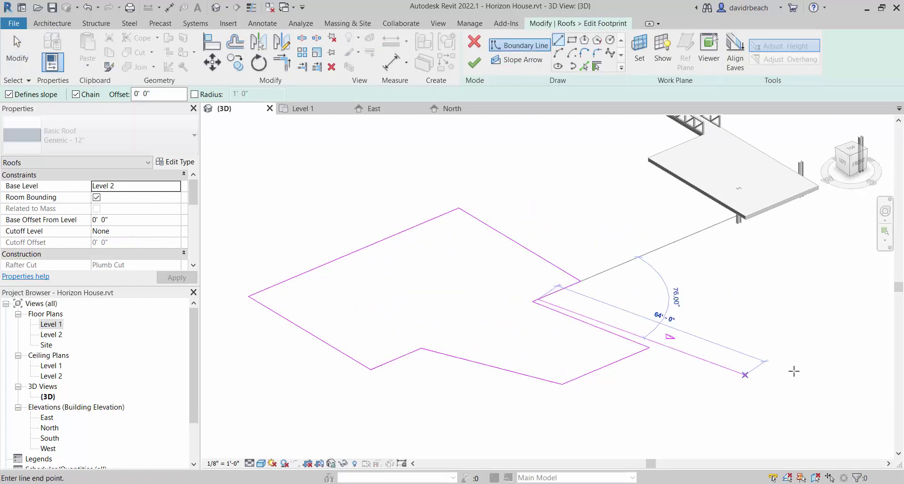
{"action": "left_click", "coordinate": [853, 353]}
{"action": "left_click", "coordinate": [562, 383]}
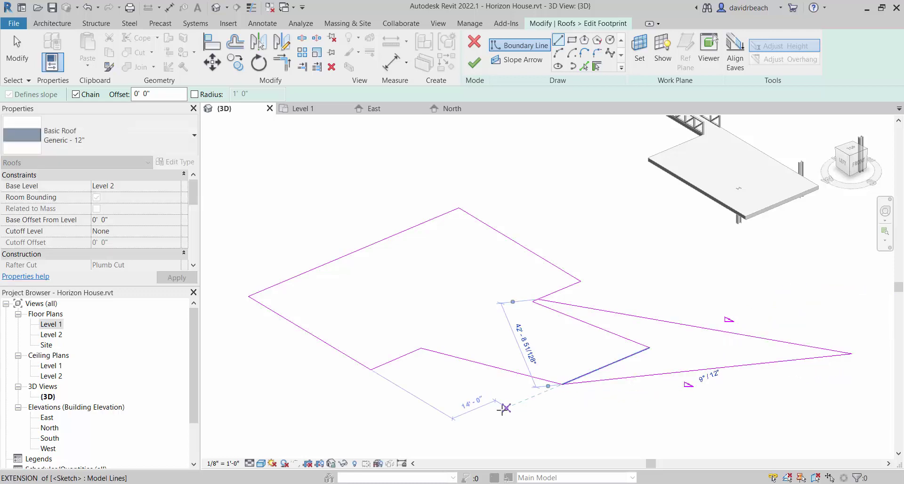
{"action": "key", "text": "Escape"}
{"action": "key", "text": "Escape"}
Delete the extension's old right side and end lines and turn off the defined slope on the two new lines
{"action": "scroll", "coordinate": [479, 393], "scroll_direction": "down", "scroll_amount": 1}
{"action": "left_click_drag", "start_coordinate": [635, 342], "coordinate": [593, 356]}
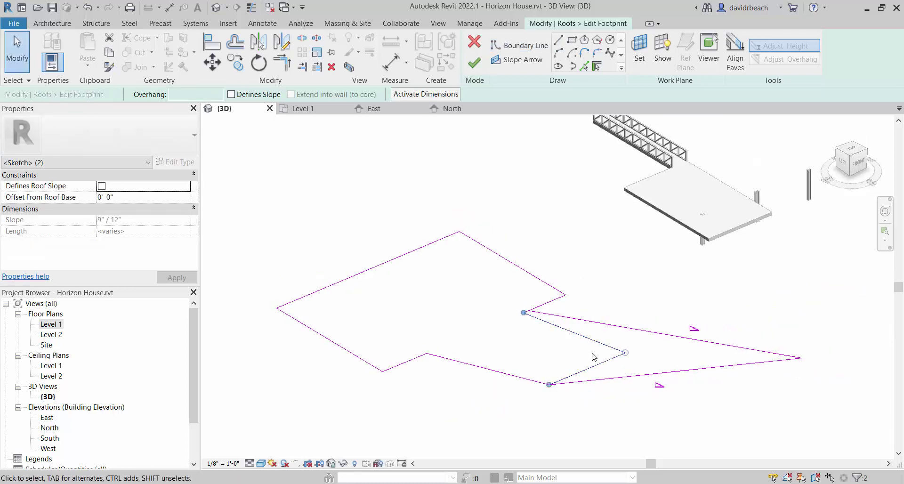
{"action": "key", "text": "Escape"}
{"action": "key", "text": "ctrl+Left"}
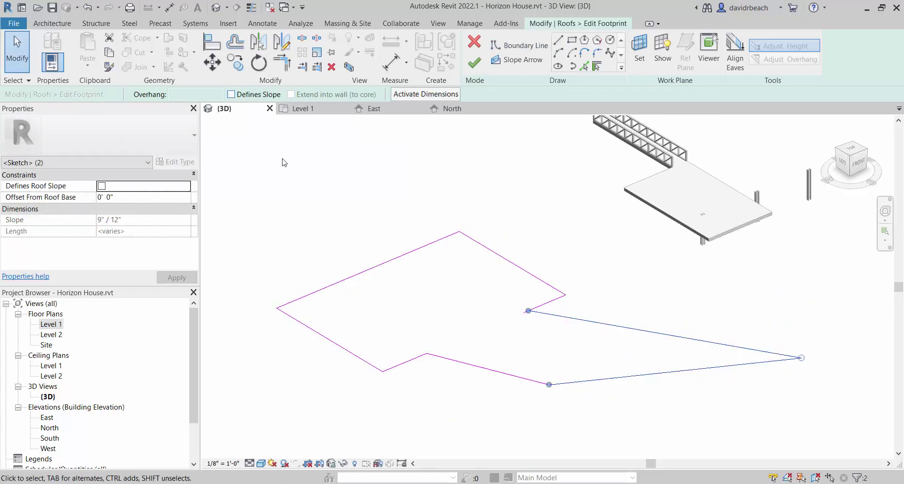
{"action": "left_click", "coordinate": [284, 163]}
Trim the overlapping junction between the new tip line and the short front edge, and finish the roof footprint
{"action": "left_click", "coordinate": [474, 61]}
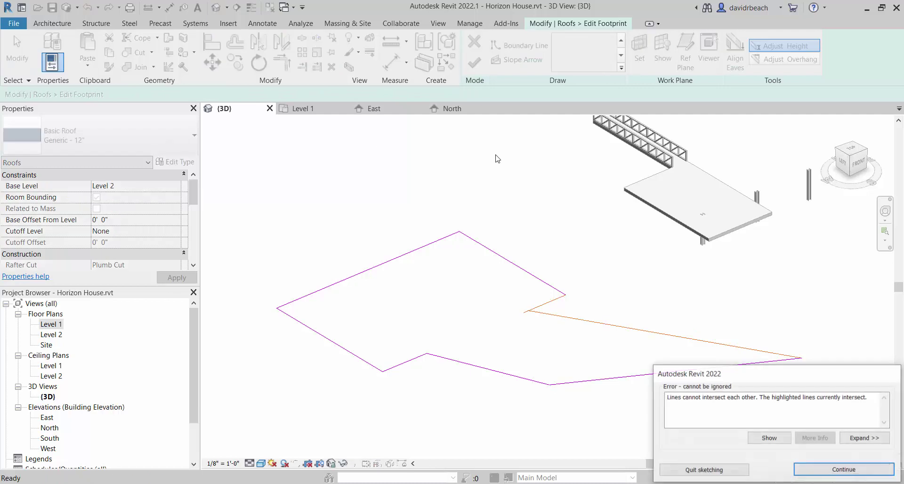
{"action": "left_click", "coordinate": [845, 470]}
{"action": "scroll", "coordinate": [522, 318], "scroll_direction": "up", "scroll_amount": 1}
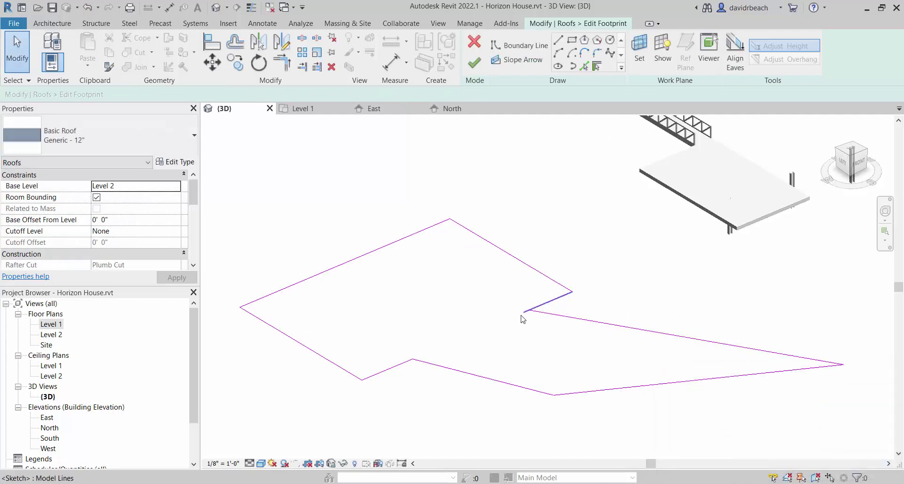
{"action": "scroll", "coordinate": [522, 319], "scroll_direction": "up", "scroll_amount": 2}
{"action": "key", "text": "t"}
{"action": "key", "text": "r"}
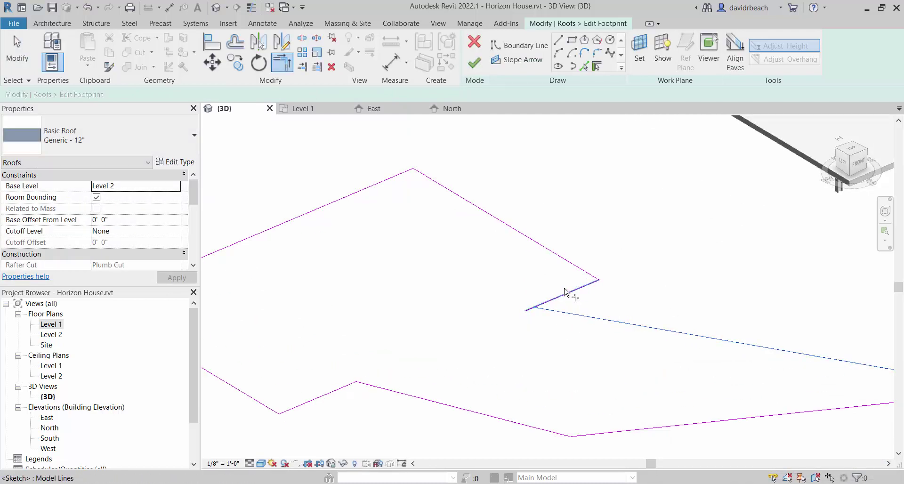
{"action": "left_click", "coordinate": [559, 315]}
{"action": "left_click", "coordinate": [548, 303]}
{"action": "left_click", "coordinate": [474, 62]}
{"action": "left_click", "coordinate": [684, 272]}
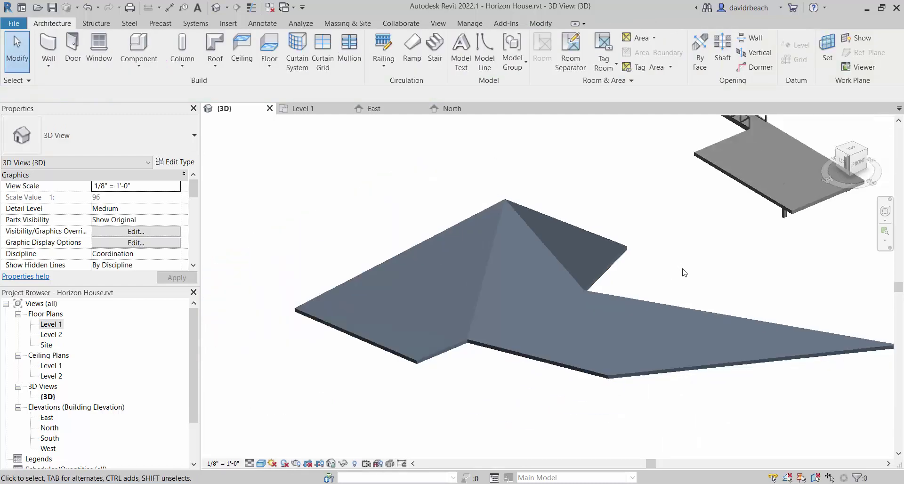
Modify the roof's sub-elements, raising the pointed tip's corner point to 6' 0"
{"action": "left_click", "coordinate": [710, 348]}
{"action": "middle_click_drag", "start_coordinate": [740, 375], "coordinate": [662, 302], "text": "shift"}
{"action": "left_click", "coordinate": [519, 51]}
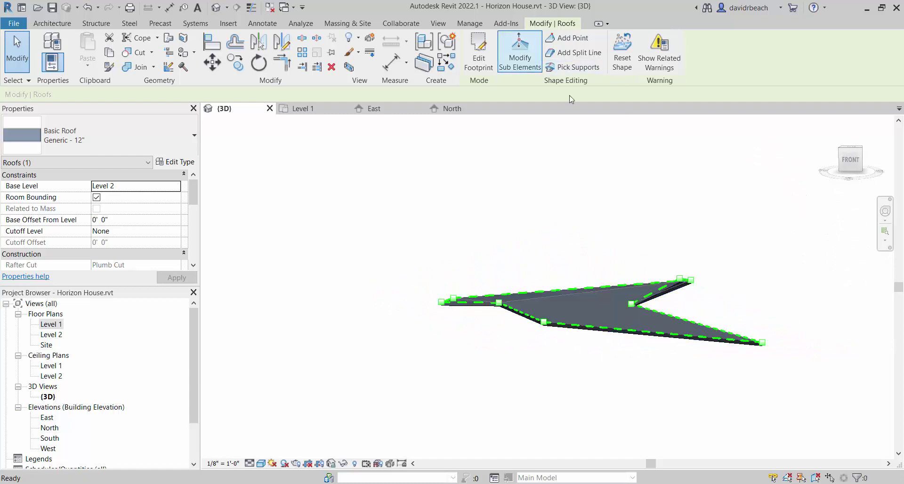
{"action": "left_click", "coordinate": [762, 342]}
{"action": "left_click_drag", "start_coordinate": [762, 342], "coordinate": [762, 322]}
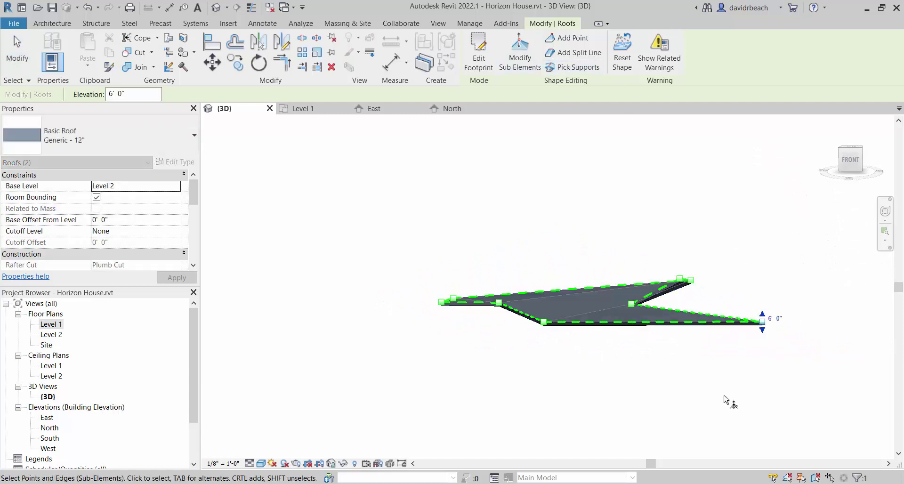
{"action": "left_click", "coordinate": [692, 387]}
{"action": "middle_click_drag", "start_coordinate": [692, 388], "coordinate": [433, 395], "text": "shift"}
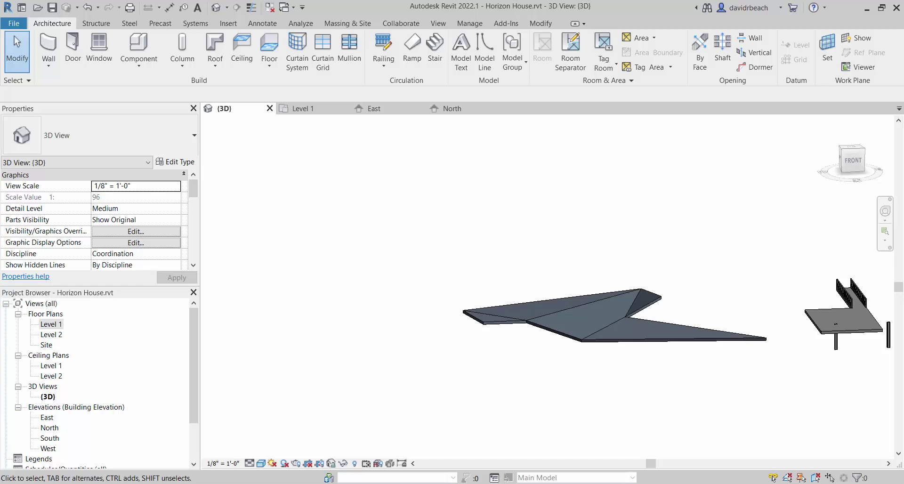
Add a shape-editing point partway along the roof's long straight edge opposite the pointed extension
{"action": "middle_click_drag", "start_coordinate": [454, 254], "coordinate": [479, 279], "text": "shift"}
{"action": "left_click", "coordinate": [480, 279]}
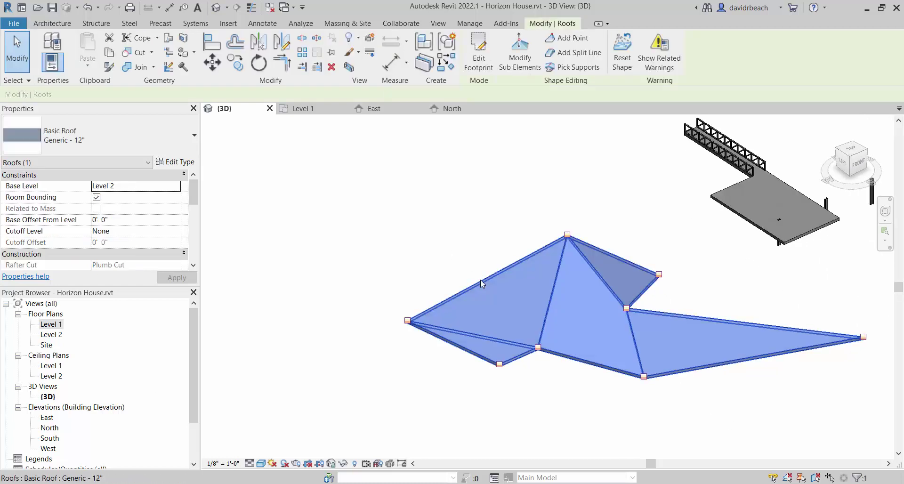
{"action": "left_click", "coordinate": [520, 54]}
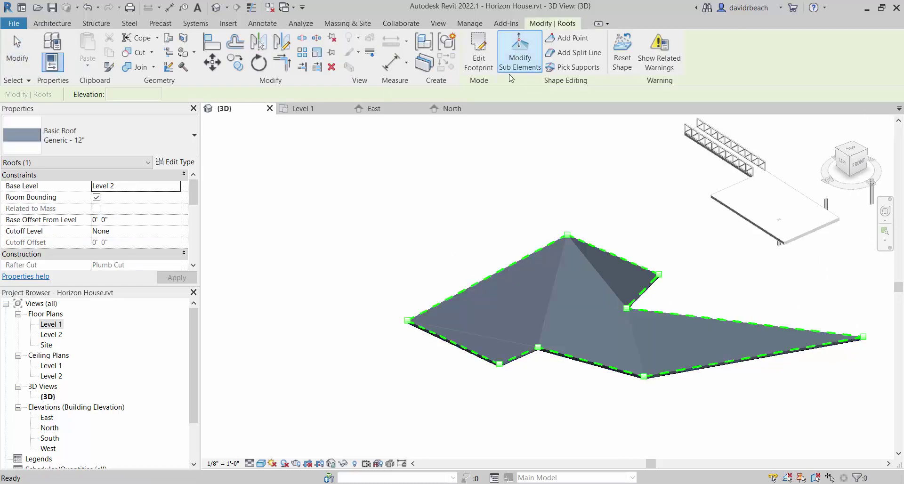
{"action": "left_click", "coordinate": [570, 38]}
{"action": "left_click", "coordinate": [469, 286]}
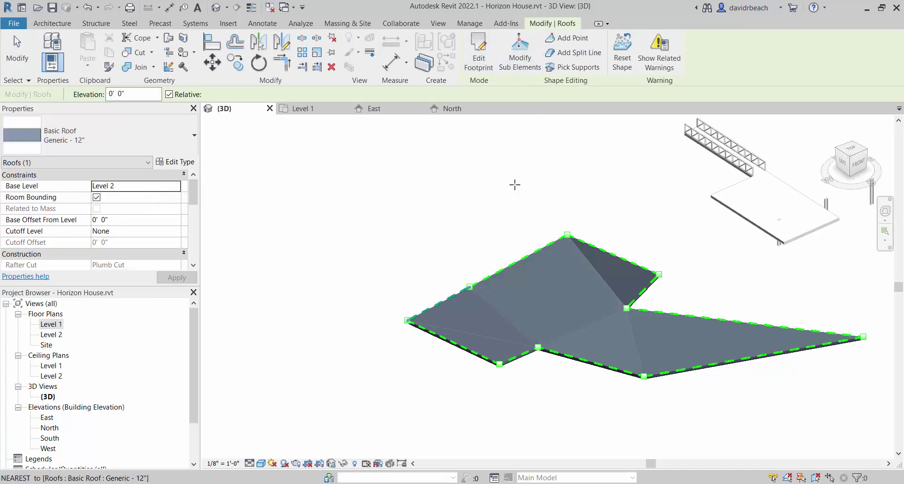
{"action": "key", "text": "Escape"}
{"action": "key", "text": "Escape"}
Modify the roof's sub-elements, lowering the new point on the long straight edge freehand, and leave shape editing
{"action": "left_click", "coordinate": [469, 291]}
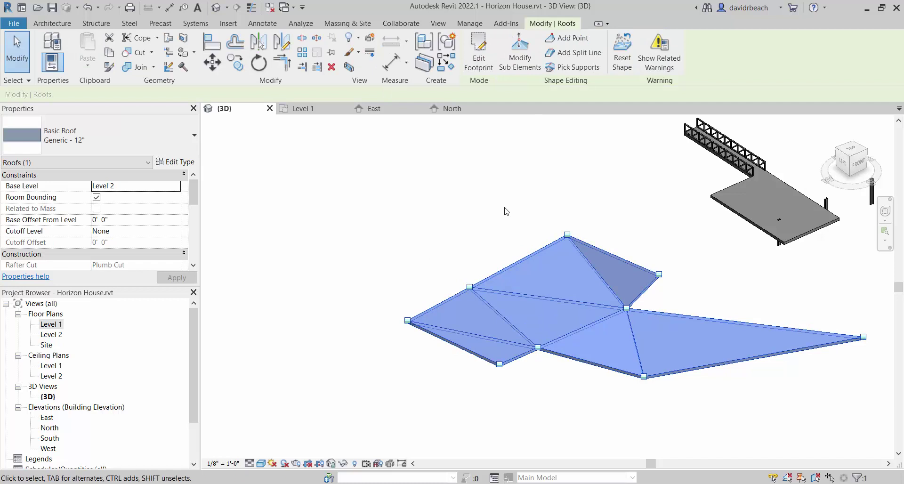
{"action": "left_click", "coordinate": [520, 54]}
{"action": "left_click", "coordinate": [468, 288]}
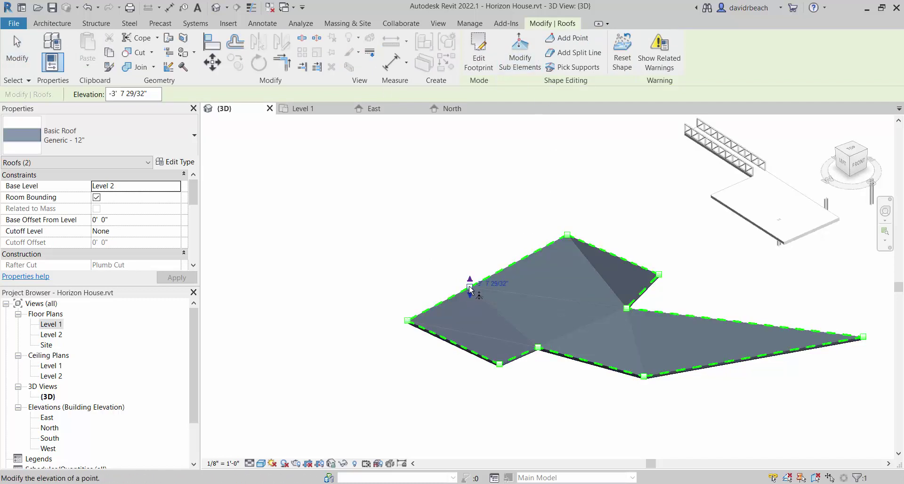
{"action": "left_click_drag", "start_coordinate": [468, 289], "coordinate": [407, 425]}
{"action": "left_click", "coordinate": [385, 410]}
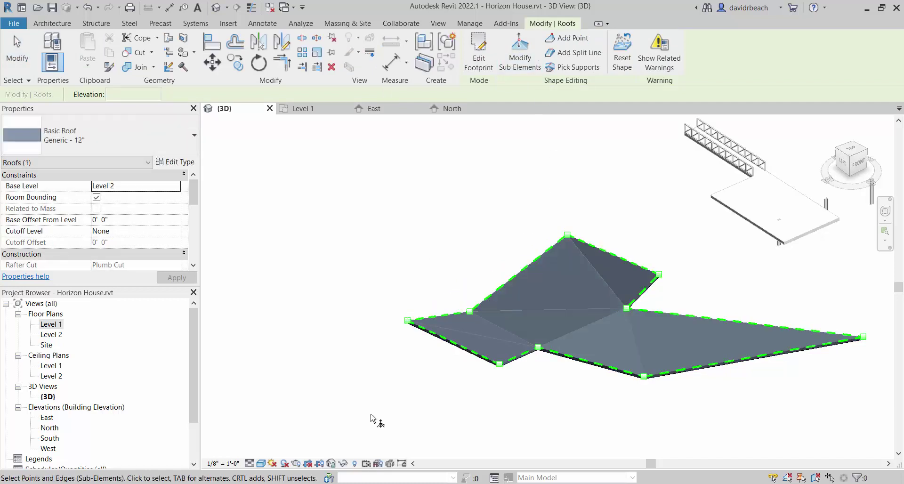
{"action": "middle_click_drag", "start_coordinate": [371, 418], "coordinate": [411, 354], "text": "shift"}
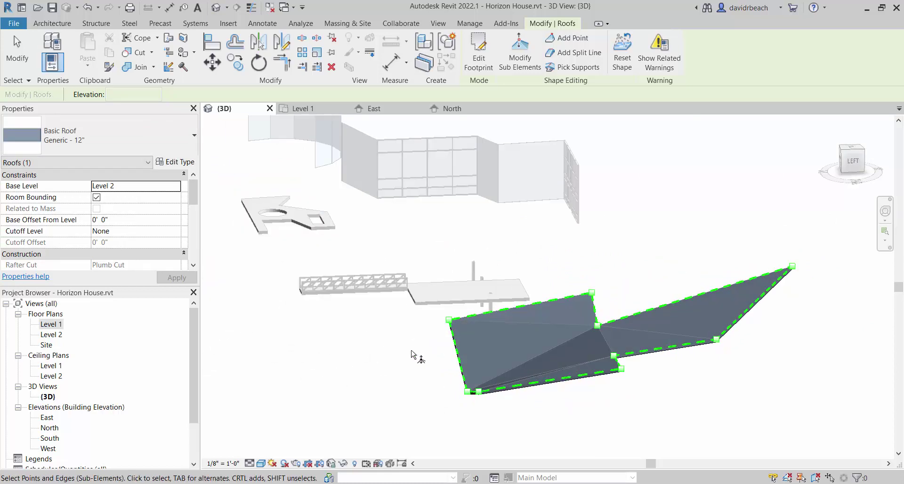
{"action": "middle_click_drag", "start_coordinate": [492, 372], "coordinate": [447, 363]}
{"action": "key", "text": "Escape"}
{"action": "key", "text": "Escape"}
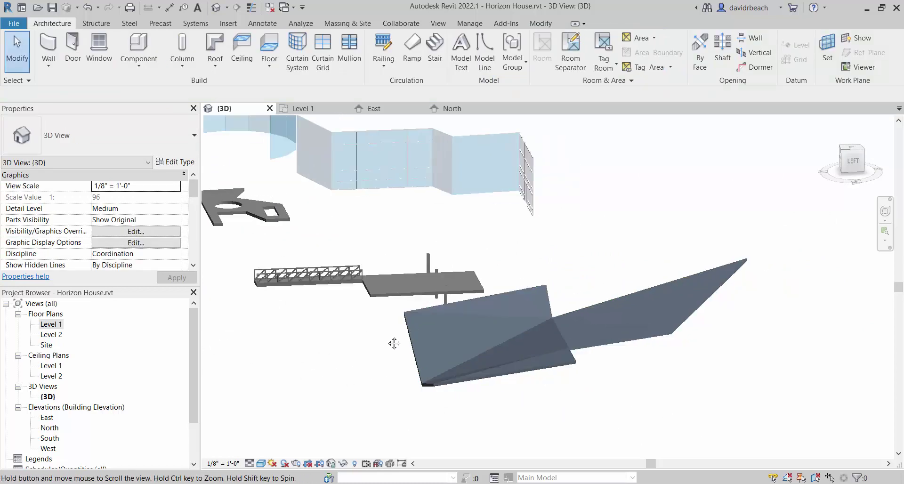
In the Site plan, draw four chained Curtain Wall 1 walls, 20' 0" high, beneath the roof from its rectangular part into the pointed extension
{"action": "double_click", "coordinate": [47, 345]}
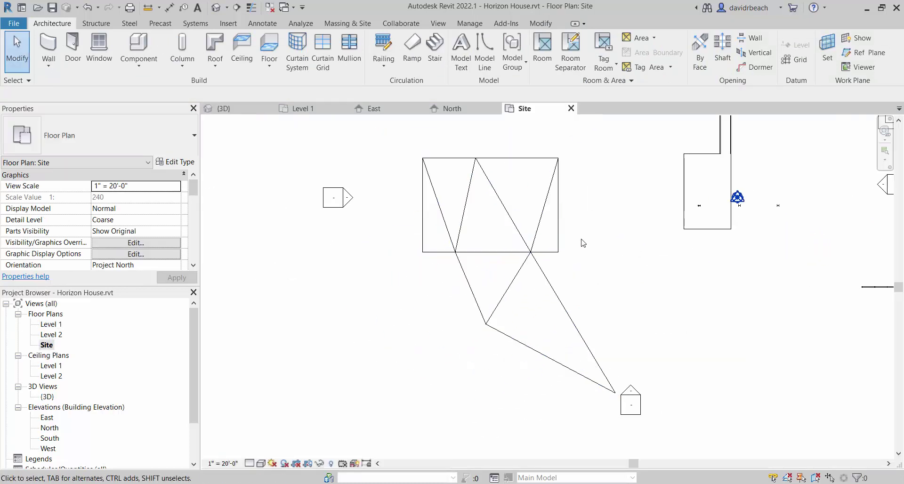
{"action": "scroll", "coordinate": [461, 148], "scroll_direction": "up", "scroll_amount": 2}
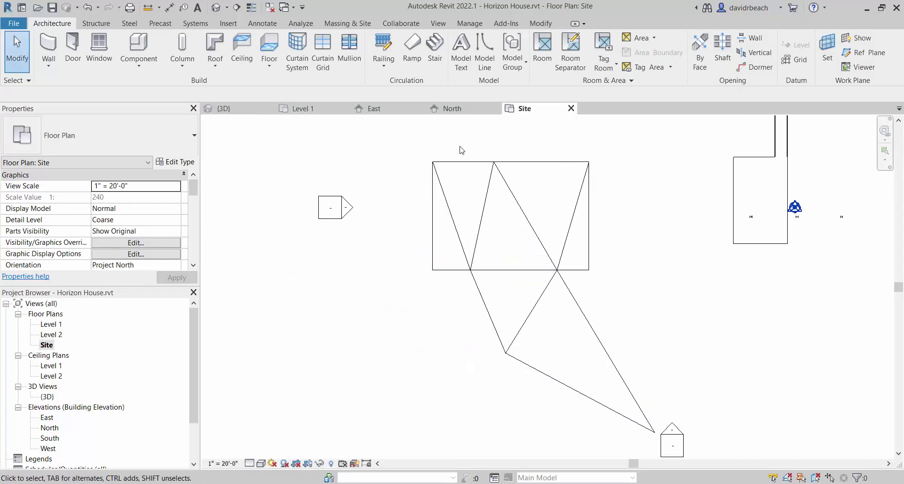
{"action": "left_click", "coordinate": [49, 47]}
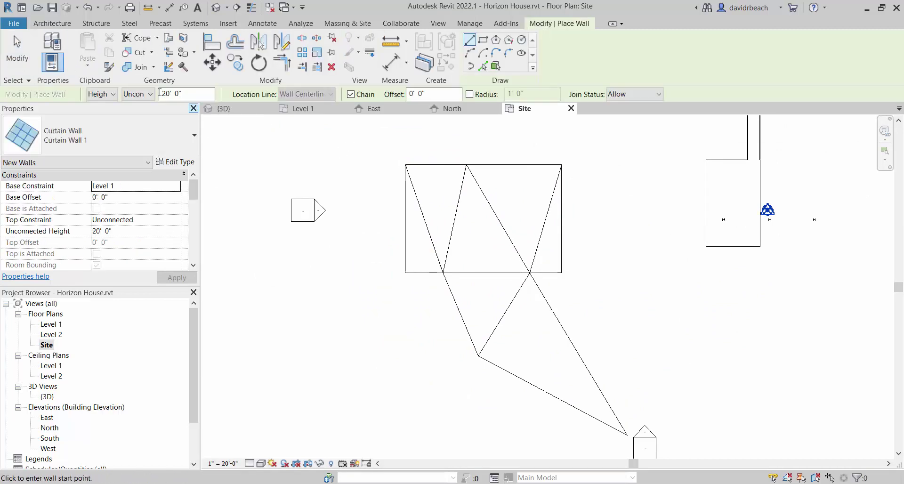
{"action": "left_click", "coordinate": [99, 137]}
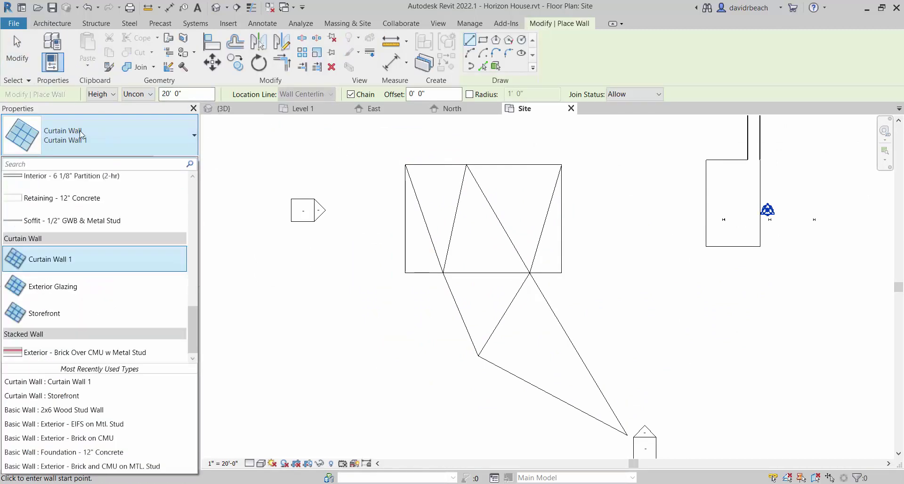
{"action": "left_click", "coordinate": [80, 135]}
{"action": "scroll", "coordinate": [419, 179], "scroll_direction": "up", "scroll_amount": 2}
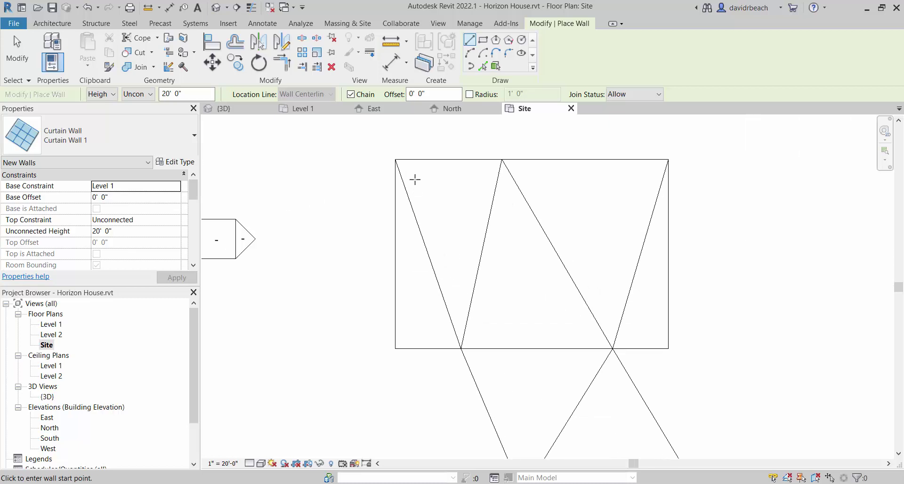
{"action": "left_click", "coordinate": [414, 180]}
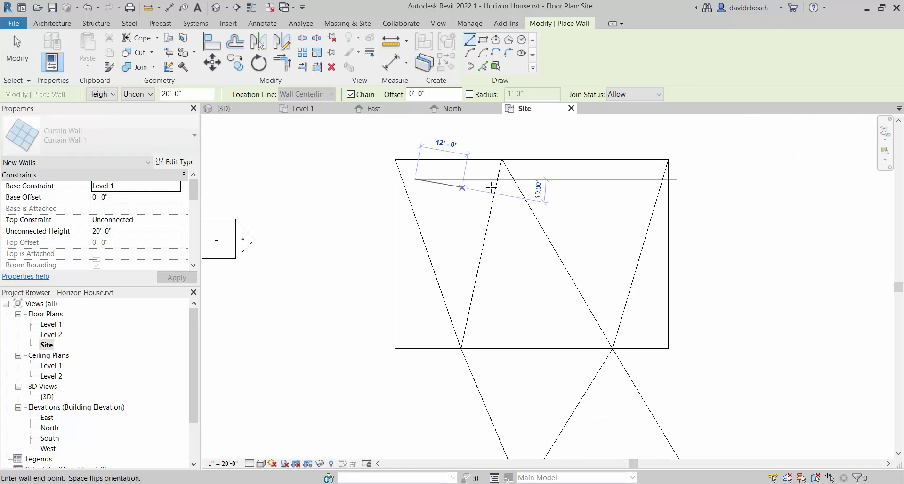
{"action": "left_click", "coordinate": [642, 178]}
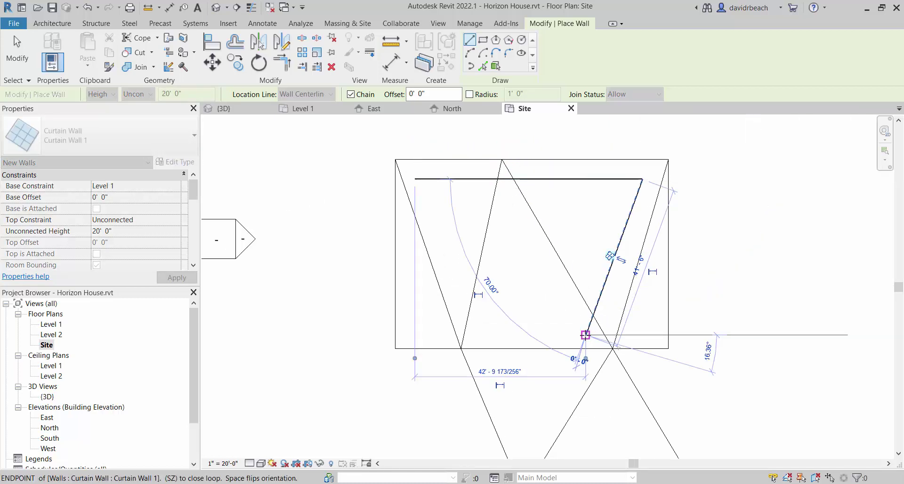
{"action": "left_click", "coordinate": [585, 335]}
{"action": "middle_click_drag", "start_coordinate": [585, 335], "coordinate": [502, 111]}
{"action": "left_click", "coordinate": [593, 305]}
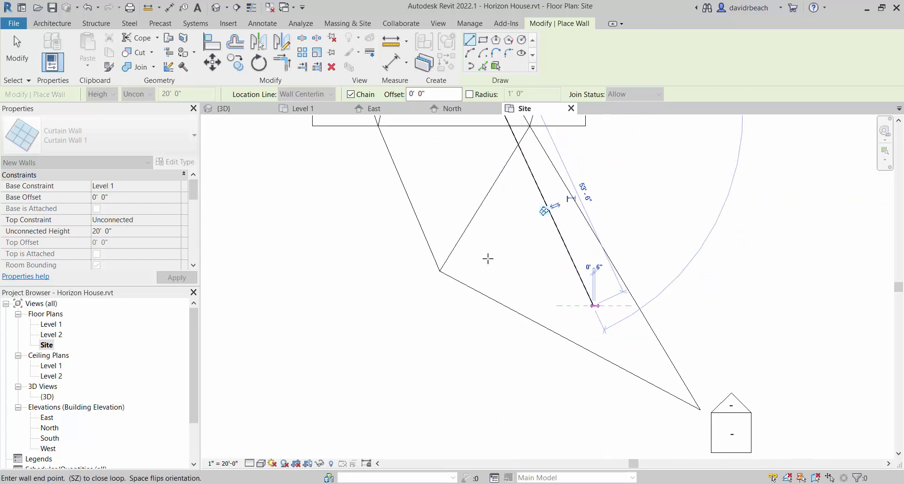
{"action": "key", "text": "Escape"}
{"action": "key", "text": "Escape"}
{"action": "scroll", "coordinate": [398, 291], "scroll_direction": "down", "scroll_amount": 3}
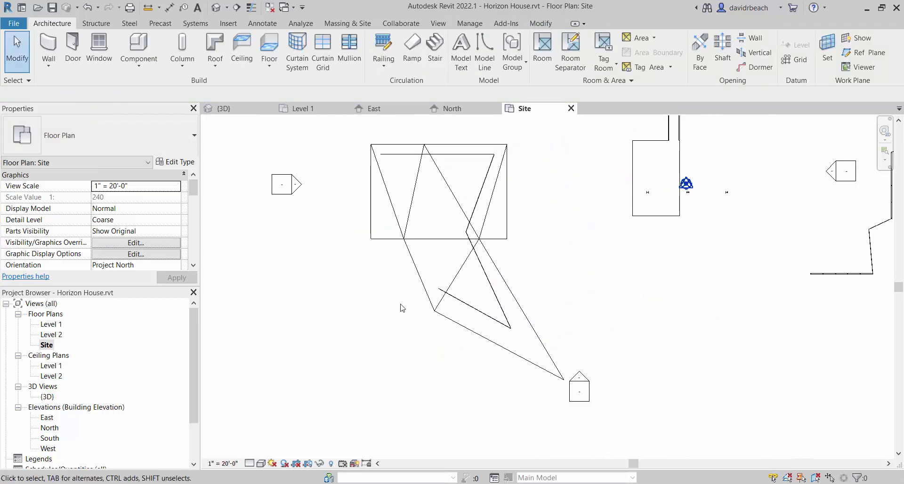
In the 3D view, select the whole chain of curtain walls and attach their tops to the roof
{"action": "left_click", "coordinate": [217, 7]}
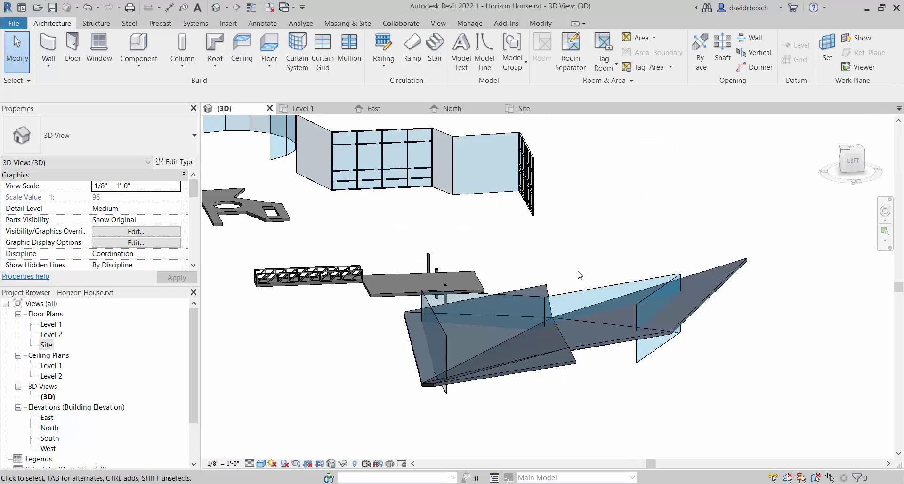
{"action": "middle_click_drag", "start_coordinate": [577, 277], "coordinate": [348, 299], "text": "shift"}
{"action": "key", "text": "Tab"}
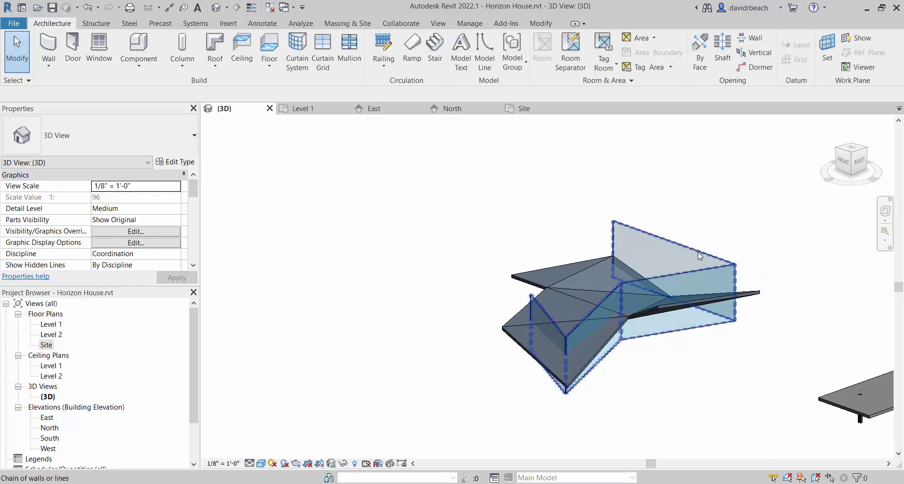
{"action": "left_click", "coordinate": [700, 254]}
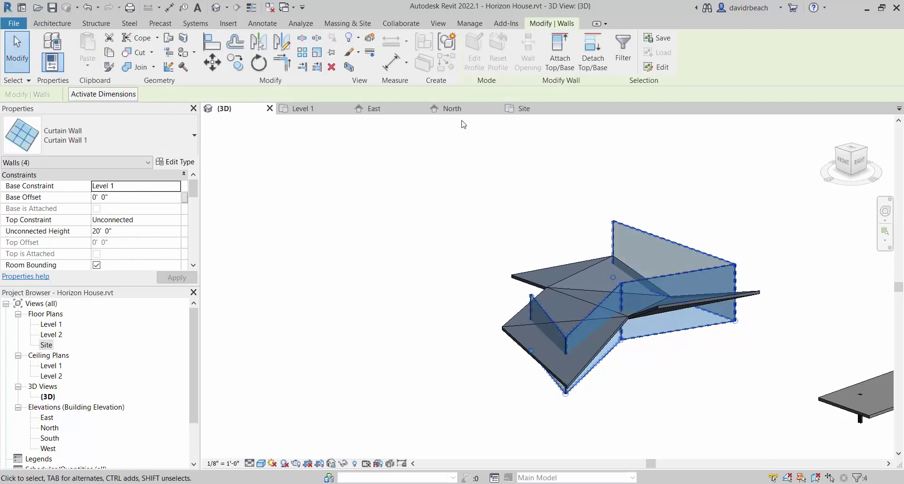
{"action": "left_click", "coordinate": [558, 63]}
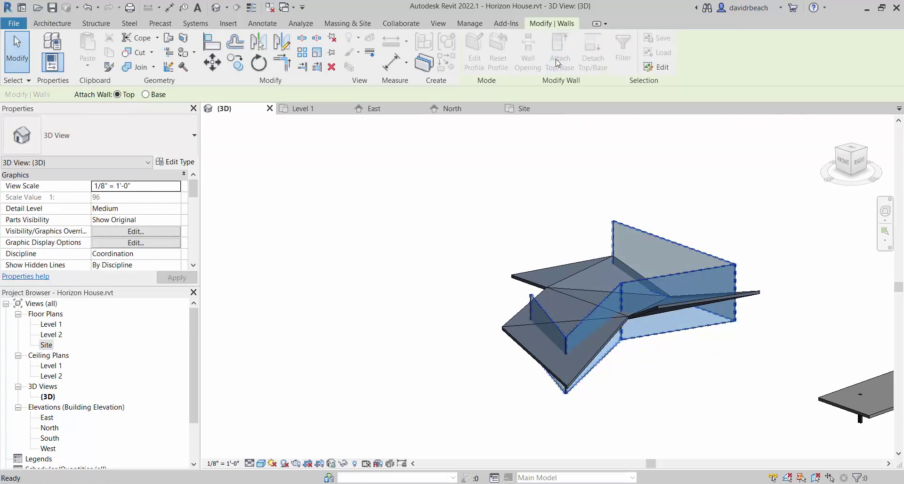
{"action": "left_click", "coordinate": [515, 273]}
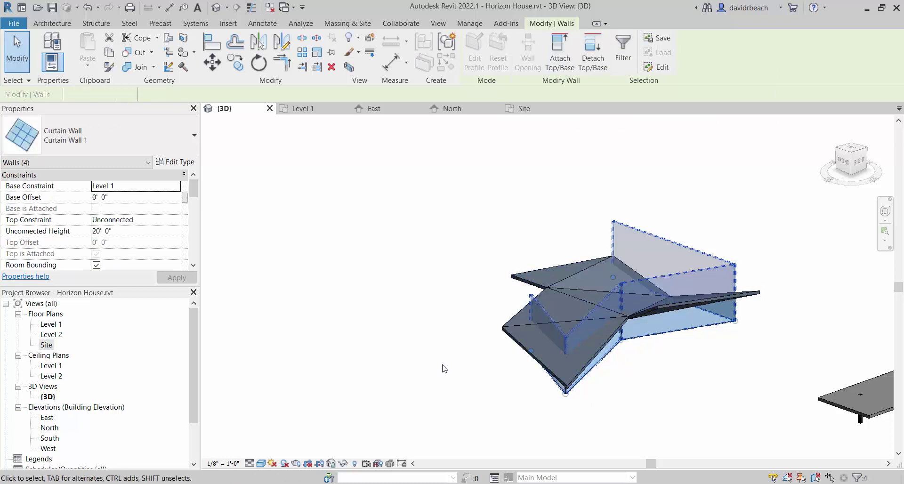
{"action": "left_click", "coordinate": [659, 431]}
{"action": "middle_click_drag", "start_coordinate": [659, 431], "coordinate": [466, 344], "text": "shift"}
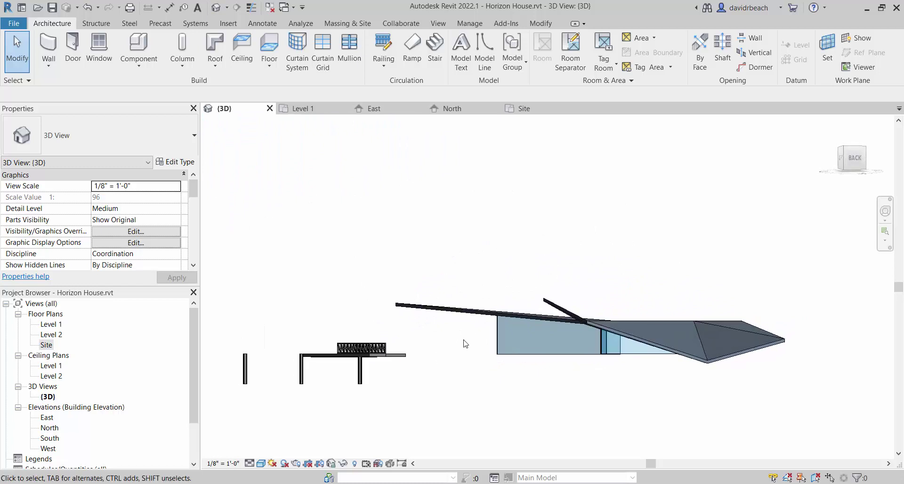
{"action": "middle_click_drag", "start_coordinate": [543, 300], "coordinate": [659, 346], "text": "shift"}
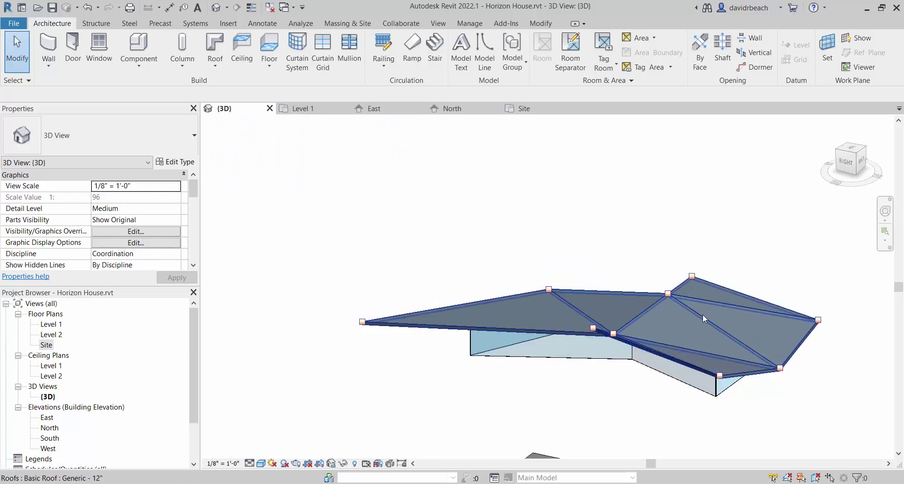
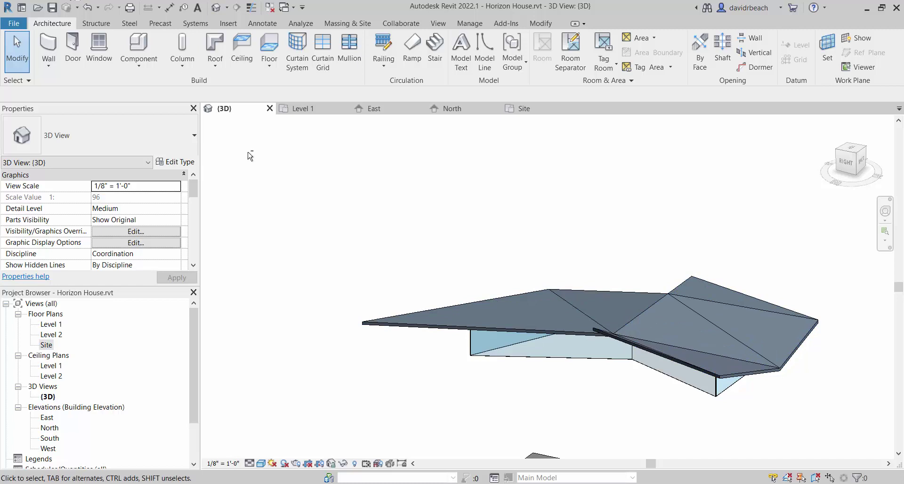
{"action": "middle_click_drag", "start_coordinate": [248, 153], "coordinate": [462, 216], "text": "shift"}
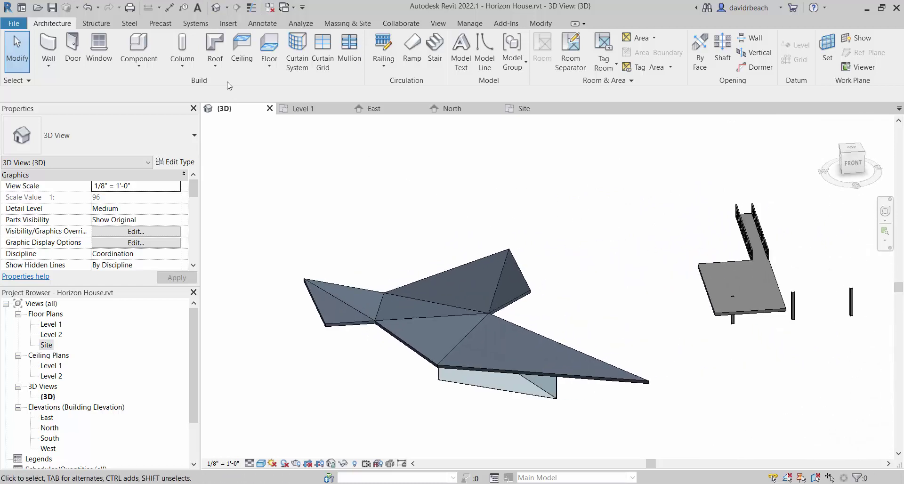
Start a Roof by Extrusion and pick the front edge face of the floor slab with the railed walkway as its work plane
{"action": "left_click", "coordinate": [216, 66]}
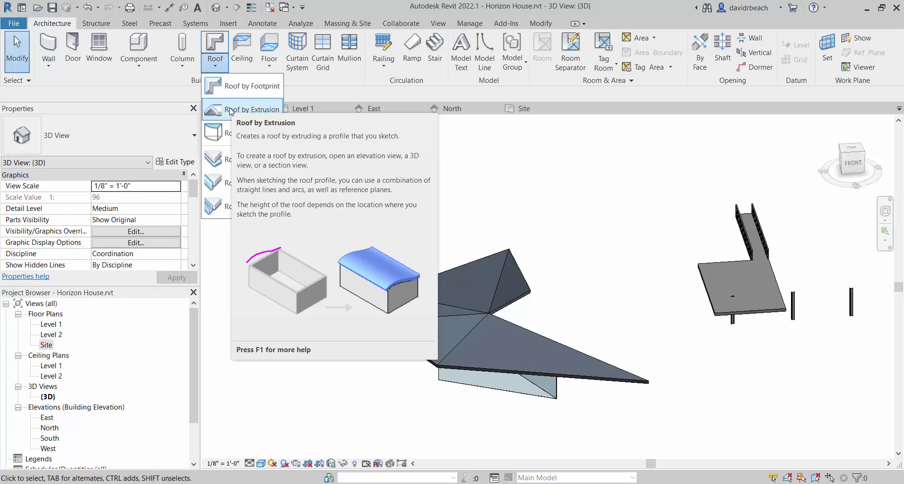
{"action": "left_click", "coordinate": [258, 111]}
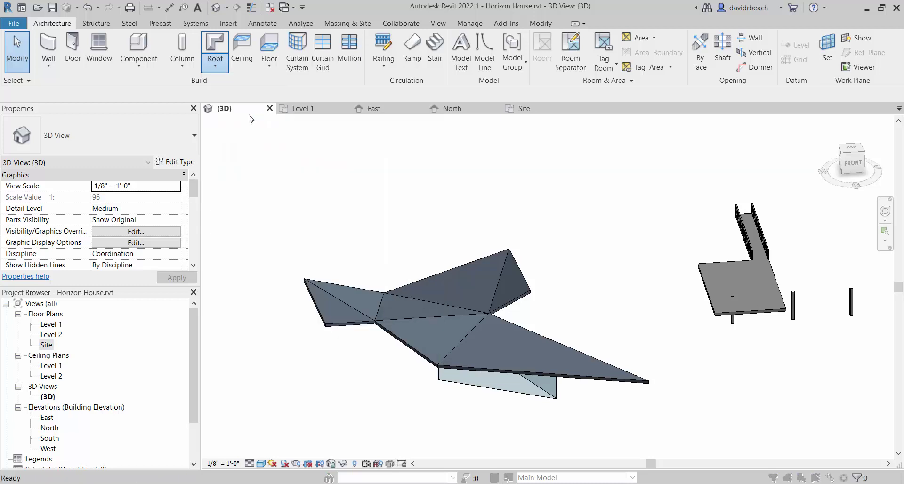
{"action": "left_click", "coordinate": [521, 295]}
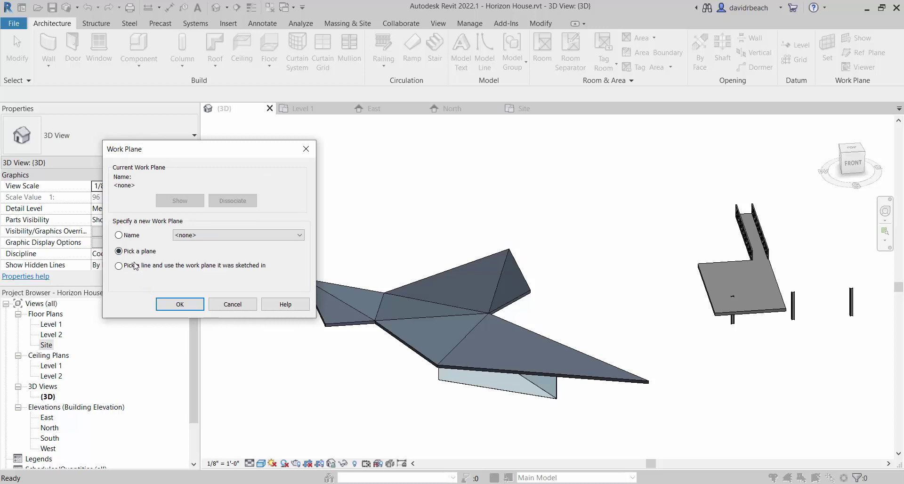
{"action": "left_click", "coordinate": [179, 304]}
{"action": "scroll", "coordinate": [734, 288], "scroll_direction": "up", "scroll_amount": 5}
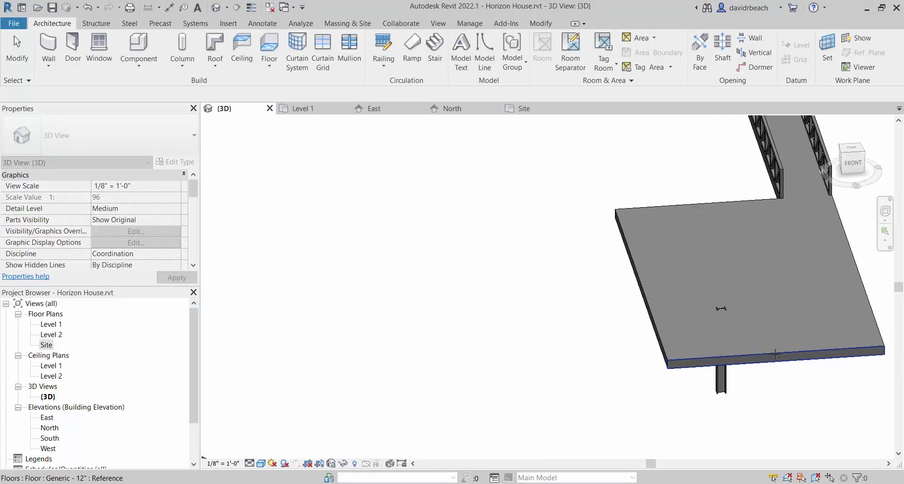
{"action": "left_click", "coordinate": [774, 354]}
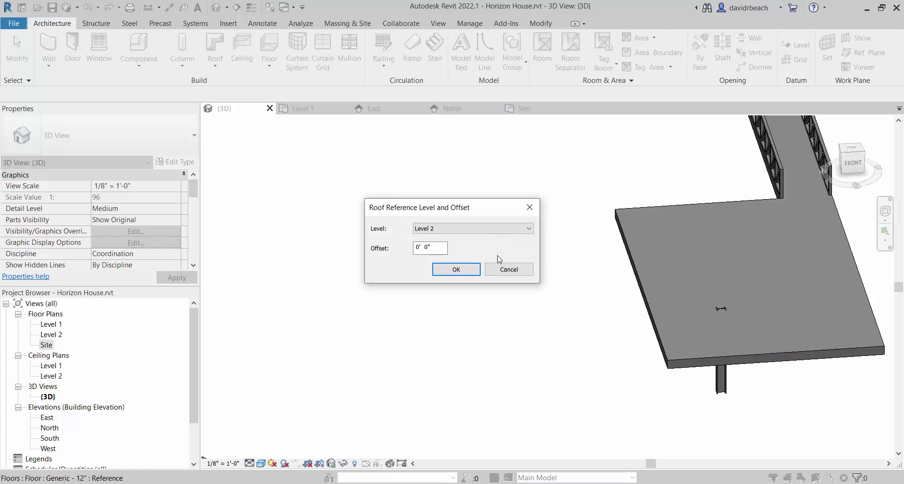
Set the extrusion roof's reference level to Level 2 with a 0' 0" offset, and show the work plane
{"action": "left_click", "coordinate": [470, 229]}
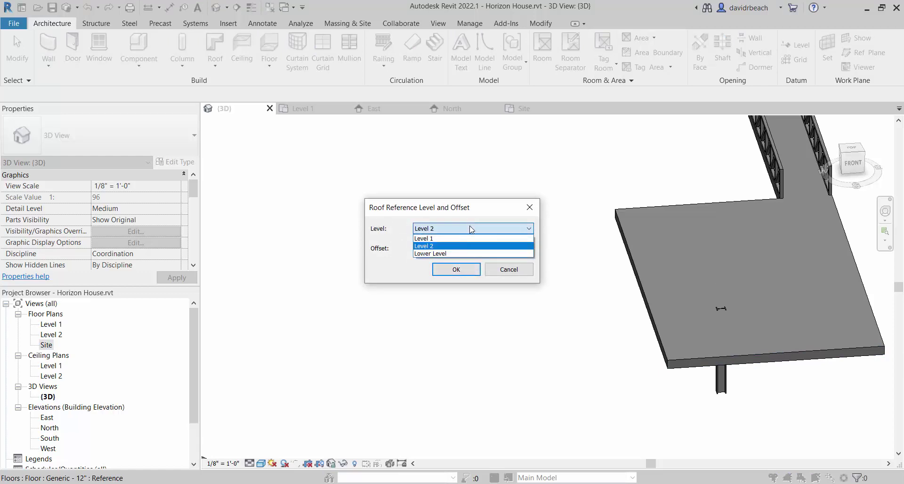
{"action": "left_click", "coordinate": [448, 246]}
{"action": "left_click", "coordinate": [456, 269]}
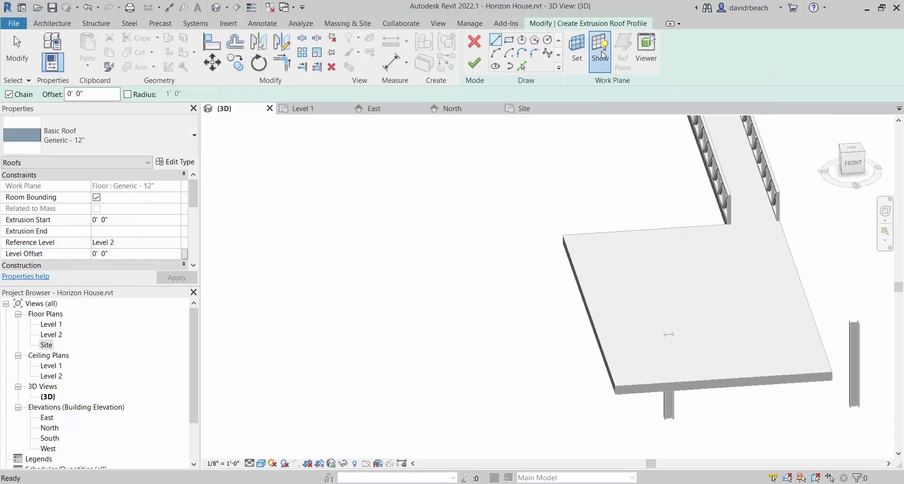
{"action": "middle_click_drag", "start_coordinate": [509, 343], "coordinate": [729, 366], "text": "shift"}
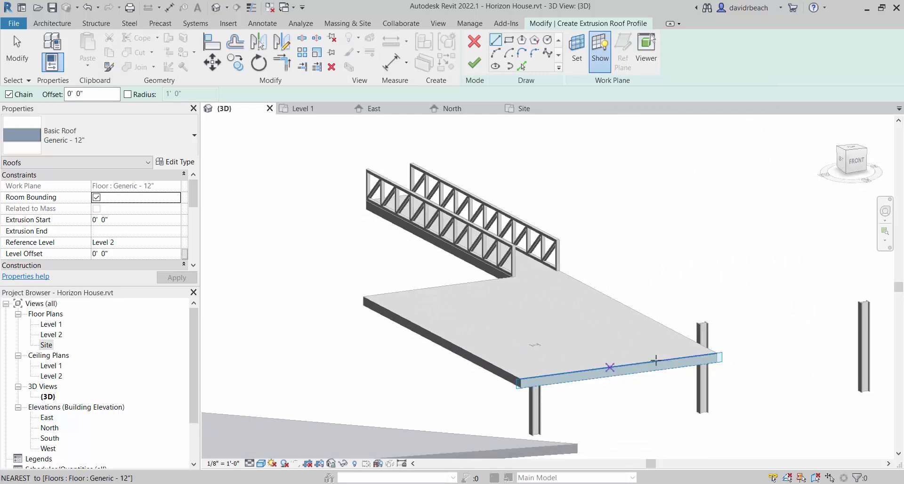
{"action": "middle_click_drag", "start_coordinate": [656, 297], "coordinate": [643, 278]}
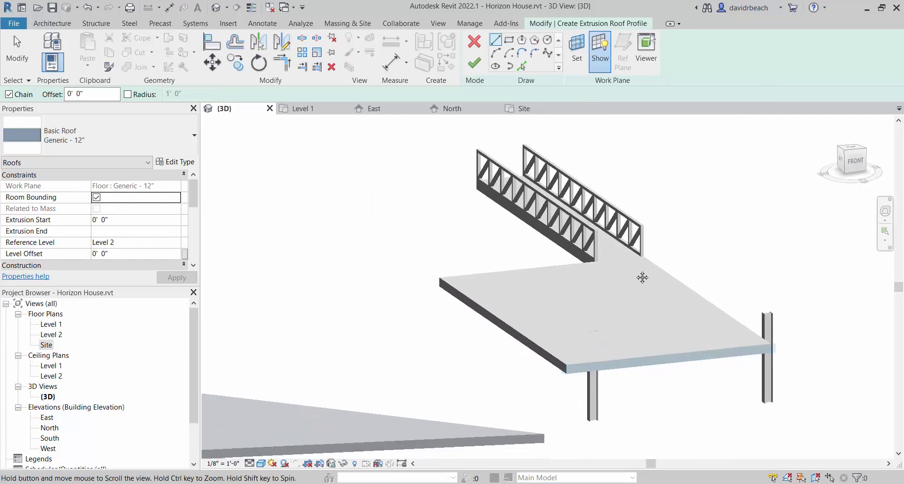
Sketch the extrusion roof's profile as a wavy spline about 51' long, spanning above the slab and rising toward its far end
{"action": "scroll", "coordinate": [643, 277], "scroll_direction": "down", "scroll_amount": 1}
{"action": "left_click", "coordinate": [547, 52]}
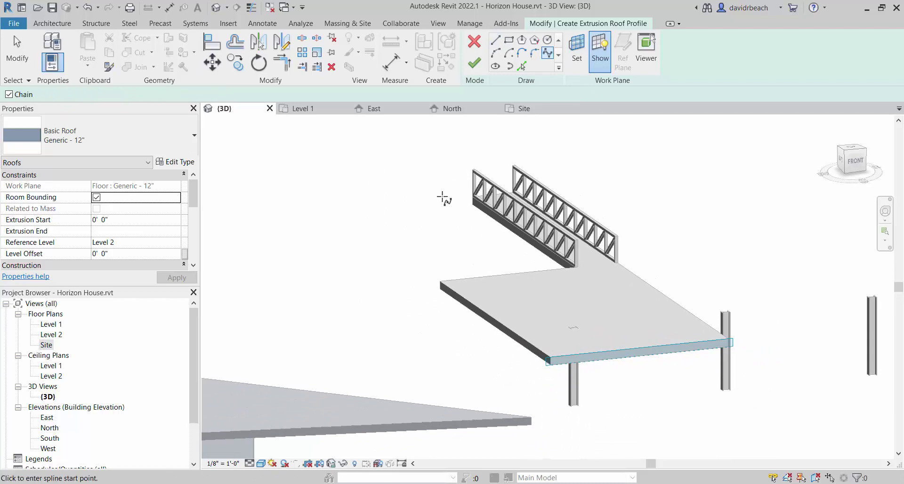
{"action": "left_click", "coordinate": [383, 251]}
{"action": "left_click", "coordinate": [454, 201]}
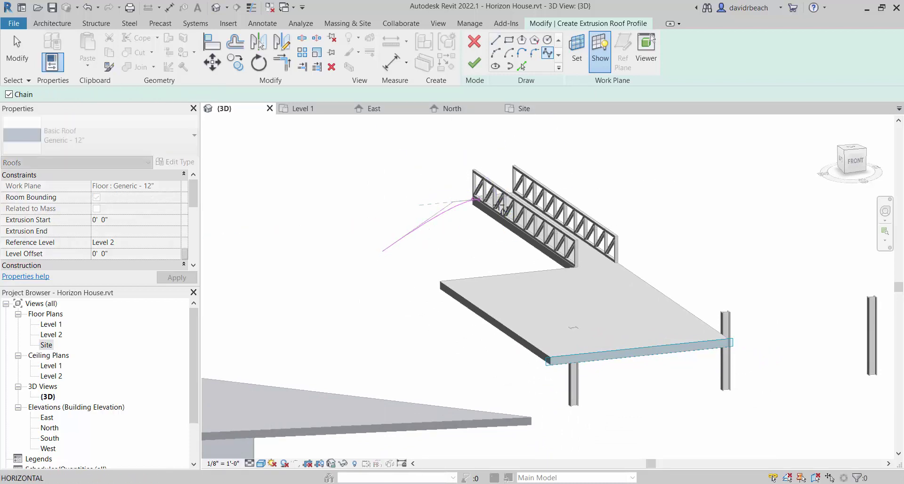
{"action": "left_click", "coordinate": [565, 223]}
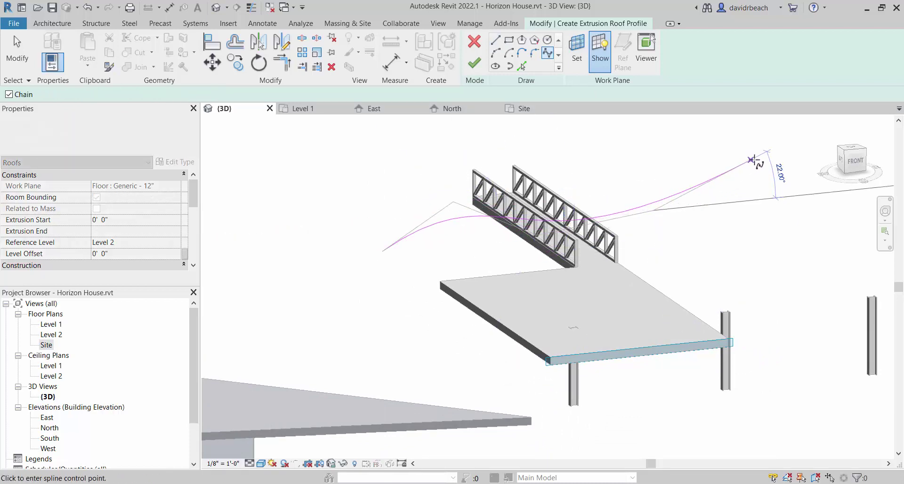
{"action": "left_click", "coordinate": [751, 160]}
{"action": "key", "text": "Escape"}
{"action": "key", "text": "Escape"}
{"action": "scroll", "coordinate": [700, 234], "scroll_direction": "down", "scroll_amount": 1}
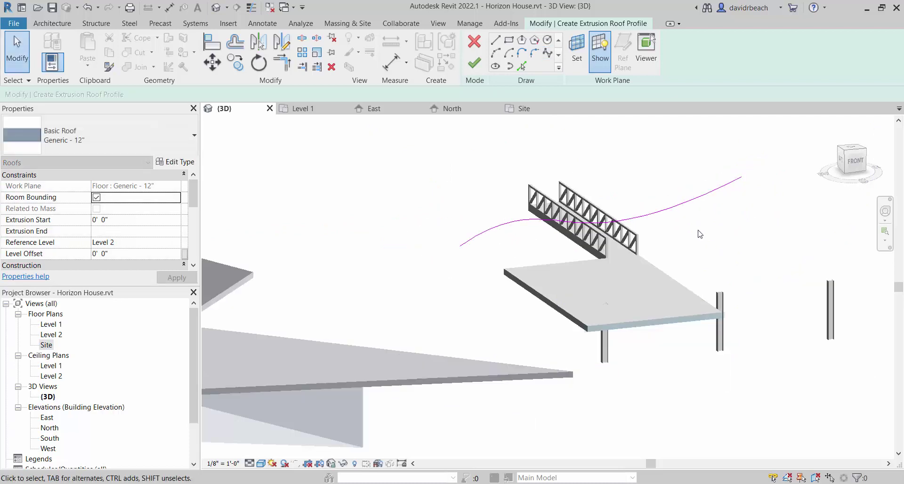
Check the spline profile's position against the floor slab's front edge and finish the sketch to create the Generic - 12" roof
{"action": "middle_click_drag", "start_coordinate": [612, 221], "coordinate": [612, 367], "text": "shift"}
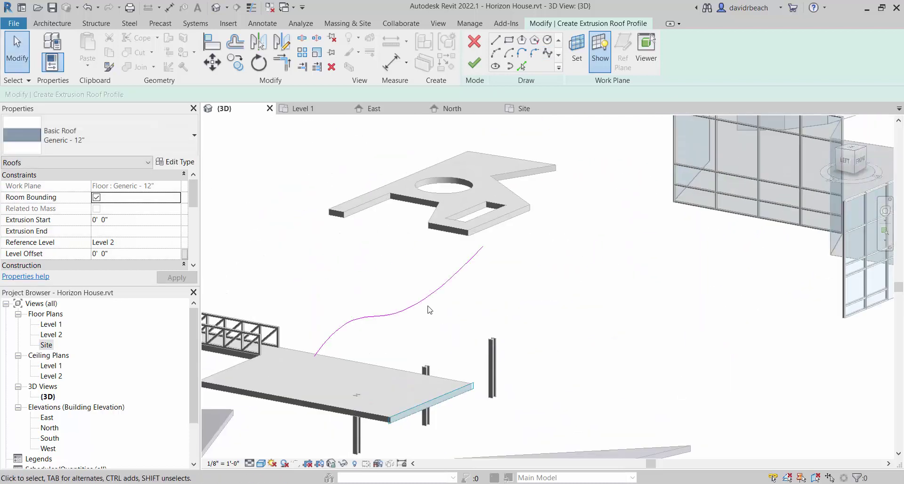
{"action": "left_click", "coordinate": [428, 306]}
{"action": "middle_click_drag", "start_coordinate": [428, 307], "coordinate": [383, 418], "text": "shift"}
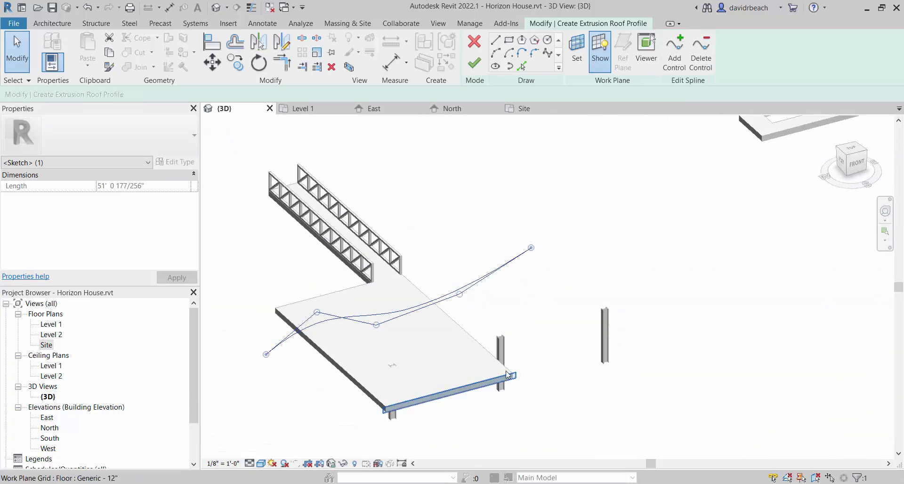
{"action": "mouse_move", "coordinate": [332, 371]}
{"action": "middle_mouse_down", "text": "shift"}
{"action": "mouse_move", "coordinate": [412, 333]}
{"action": "mouse_move", "coordinate": [429, 353]}
{"action": "mouse_move", "coordinate": [418, 353]}
{"action": "middle_mouse_up", "text": "shift"}
{"action": "key", "text": "Escape"}
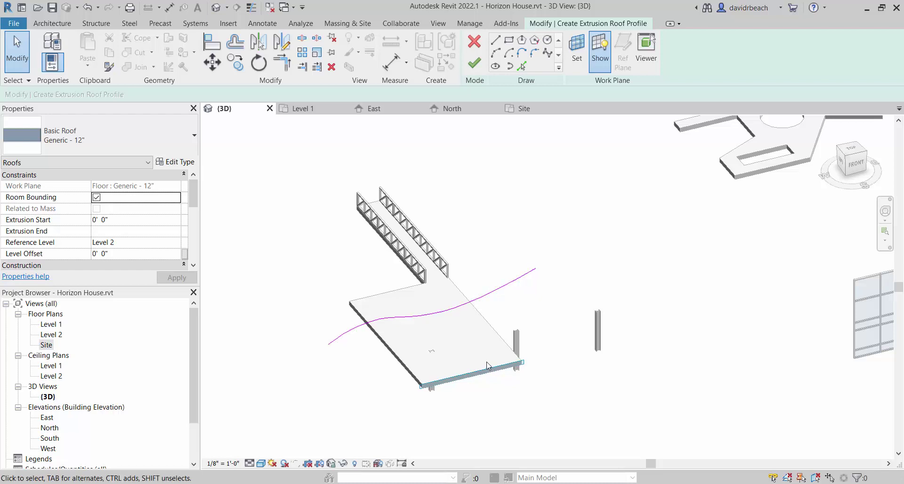
{"action": "left_click", "coordinate": [474, 62]}
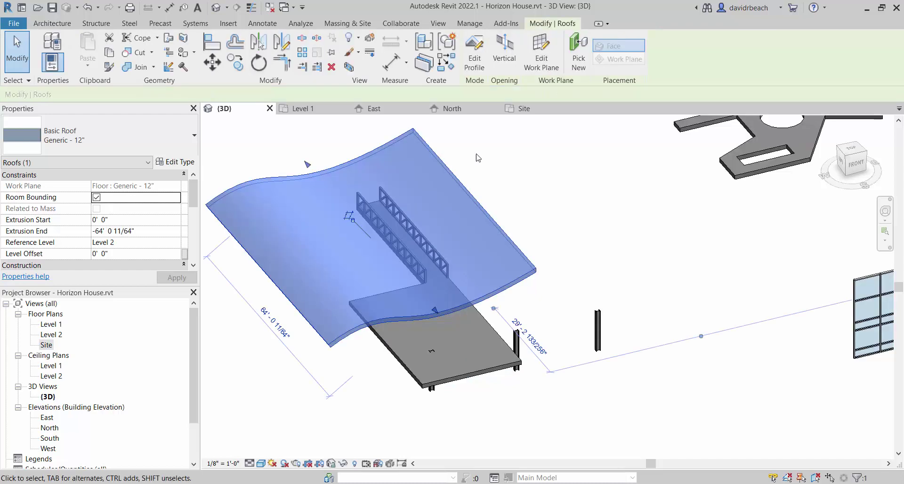
Reshape the curved roof's depth so its extrusion starts at about 6' 6" and ends at about -32' 1"
{"action": "left_click_drag", "start_coordinate": [434, 310], "coordinate": [447, 324]}
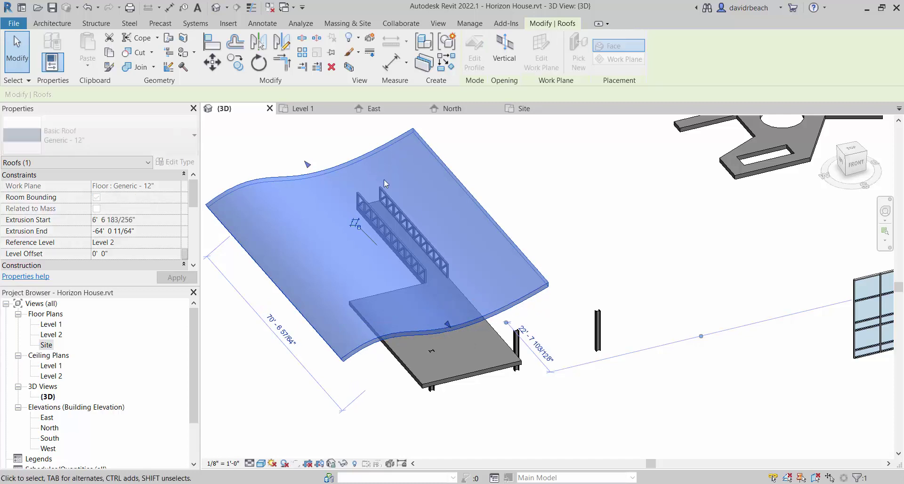
{"action": "left_click_drag", "start_coordinate": [307, 164], "coordinate": [367, 233]}
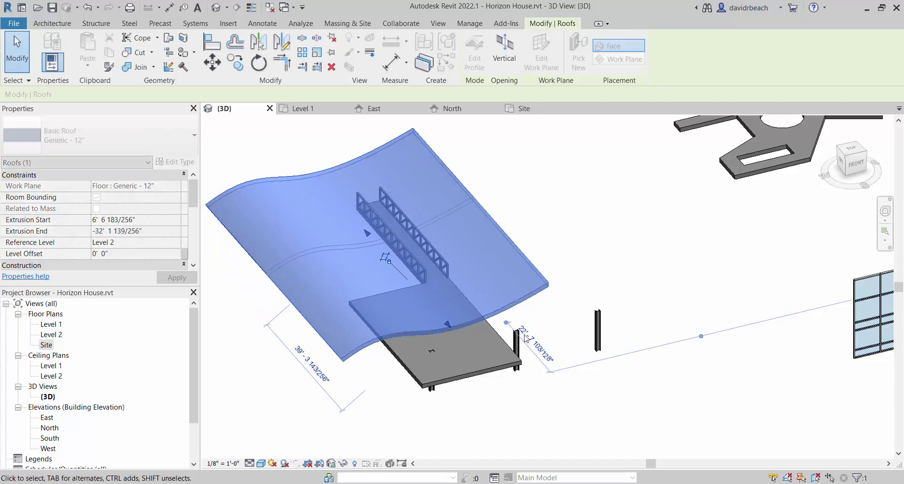
{"action": "key", "text": "Escape"}
Reselect the curved roof and lengthen it further along its extrusion direction over the deck
{"action": "middle_click_drag", "start_coordinate": [676, 306], "coordinate": [430, 269], "text": "shift"}
{"action": "left_click", "coordinate": [581, 325]}
{"action": "left_click_drag", "start_coordinate": [589, 331], "coordinate": [621, 332]}
{"action": "key", "text": "Escape"}
{"action": "middle_click_drag", "start_coordinate": [748, 362], "coordinate": [618, 382], "text": "shift"}
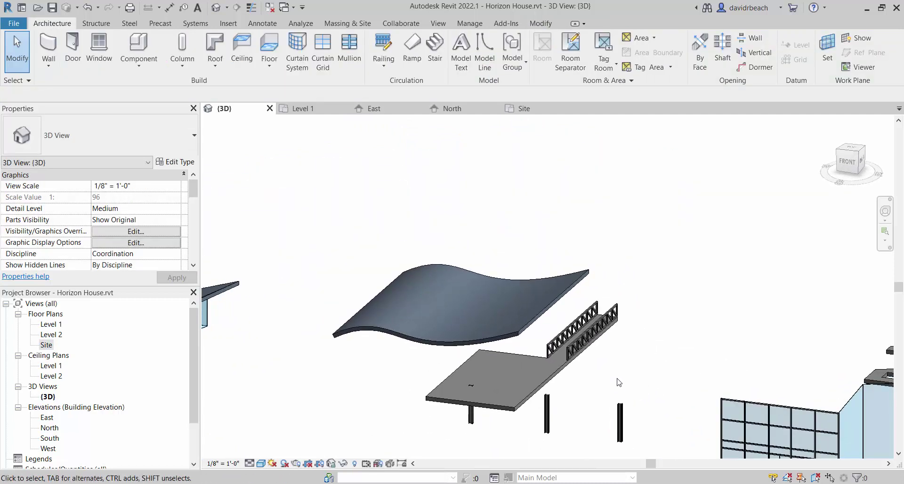